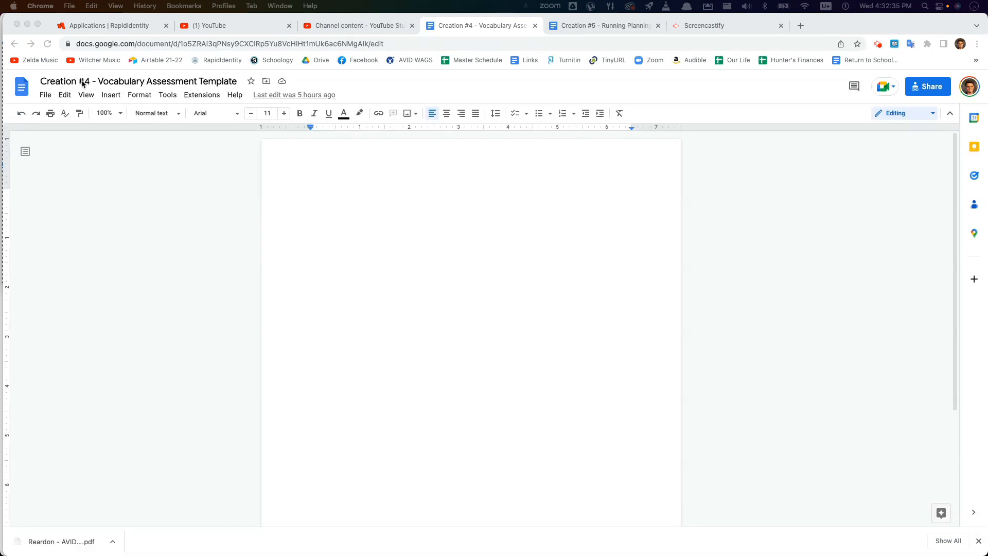
click(311, 192)
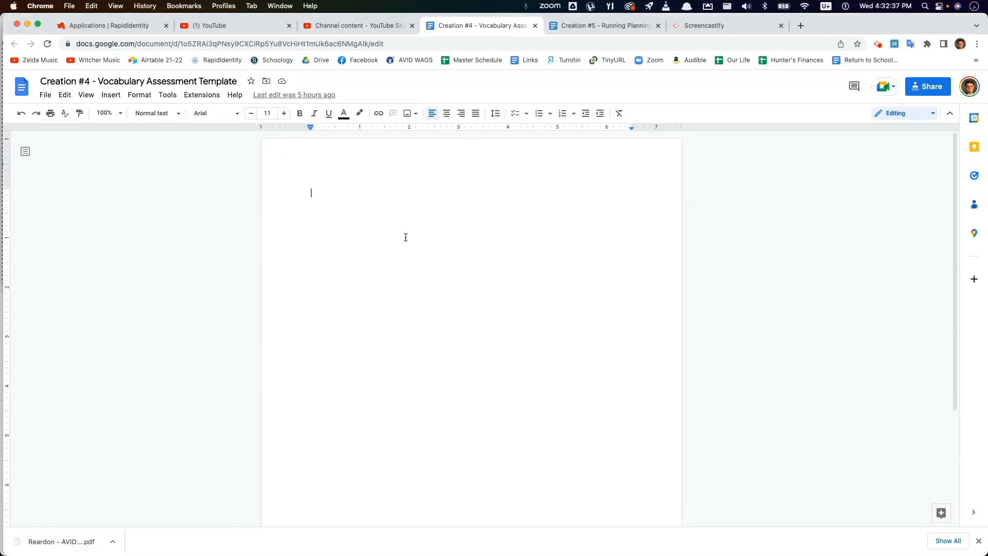
key(super+a)
double_click(347, 211)
click(338, 186)
click(352, 217)
Set the document's top, bottom, left and right page margins to 0.5 inches
click(44, 95)
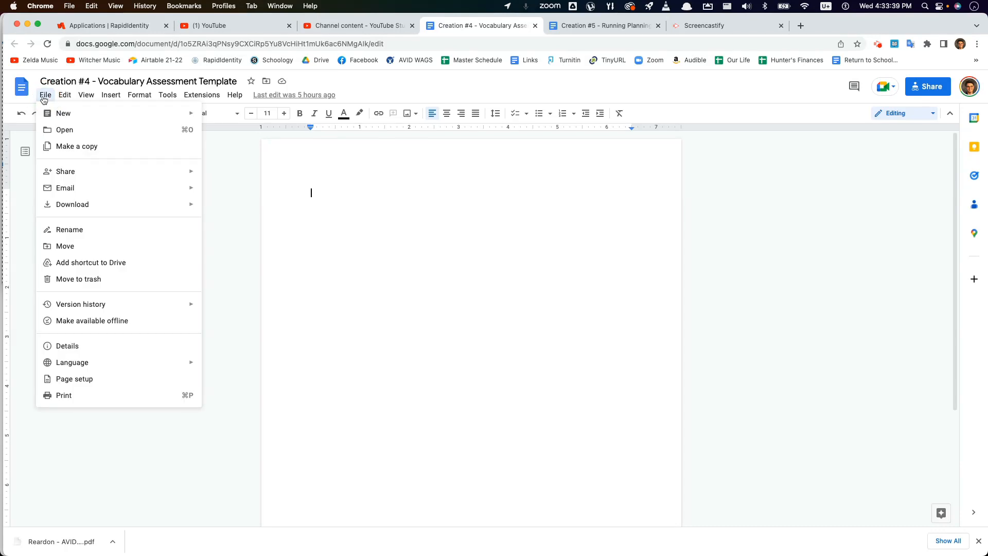
click(96, 380)
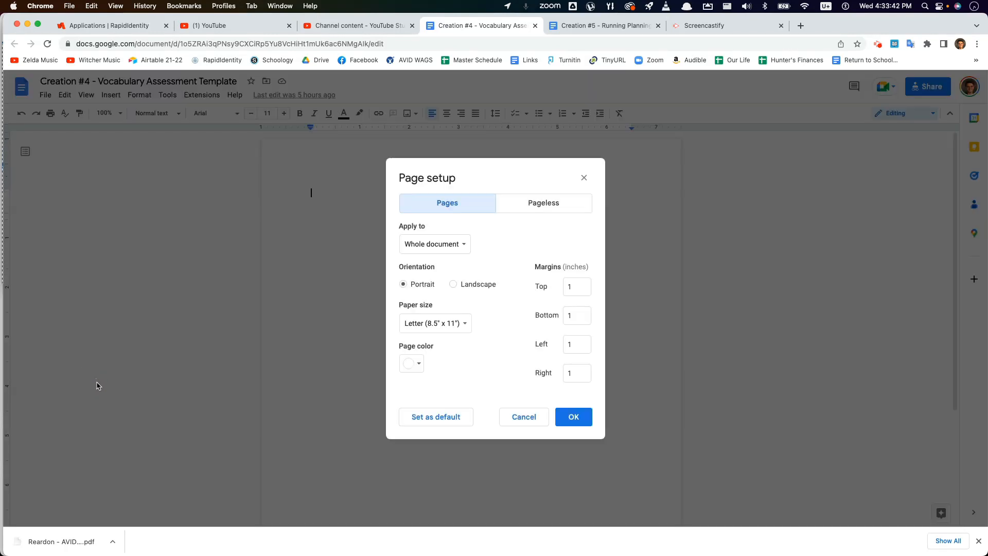
double_click(576, 287)
text(0.5)
key(Tab)
text(0.5)
key(Tab)
text(0.5)
key(Tab)
text(0.5)
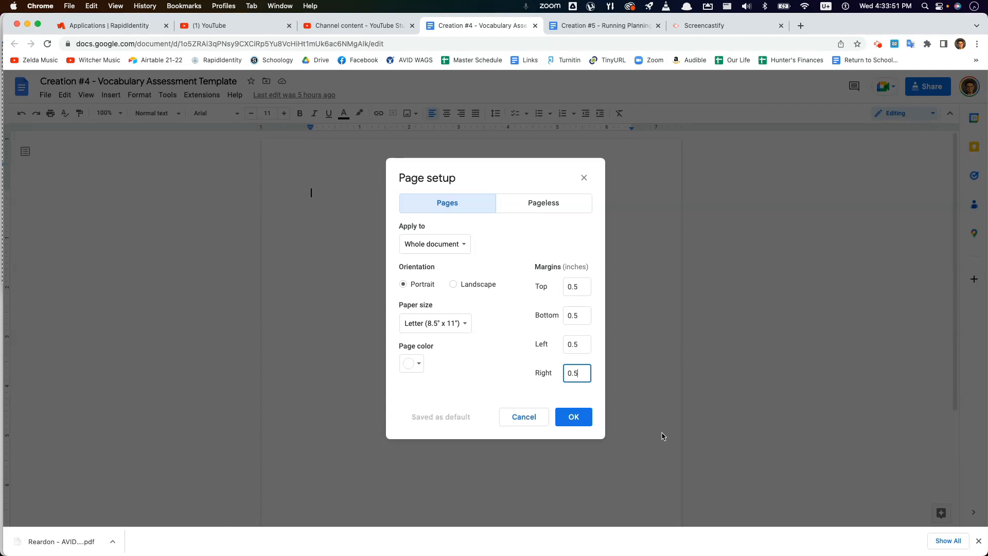
click(574, 416)
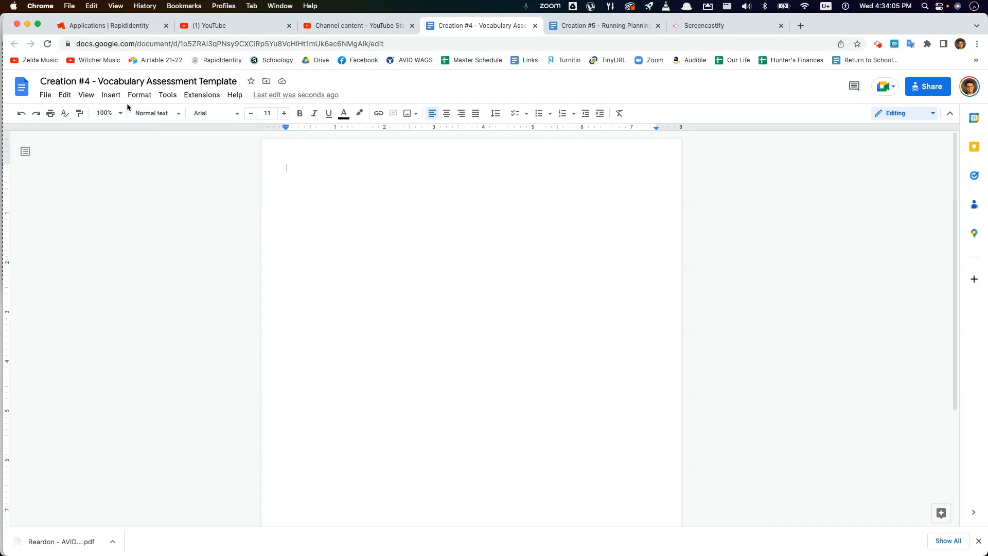
Insert a table with one column and three rows at the start of the page
click(110, 95)
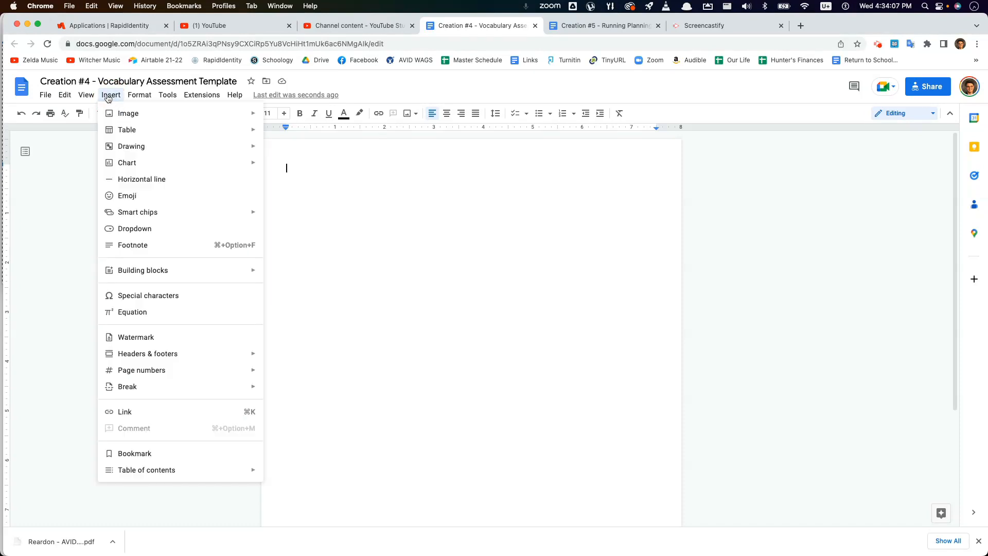
mouse_move(114, 134)
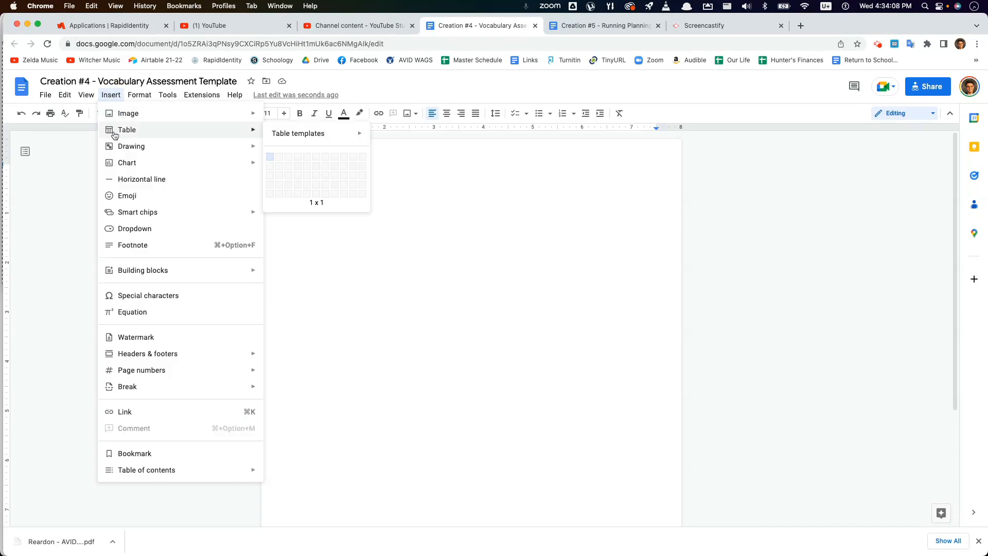
click(269, 174)
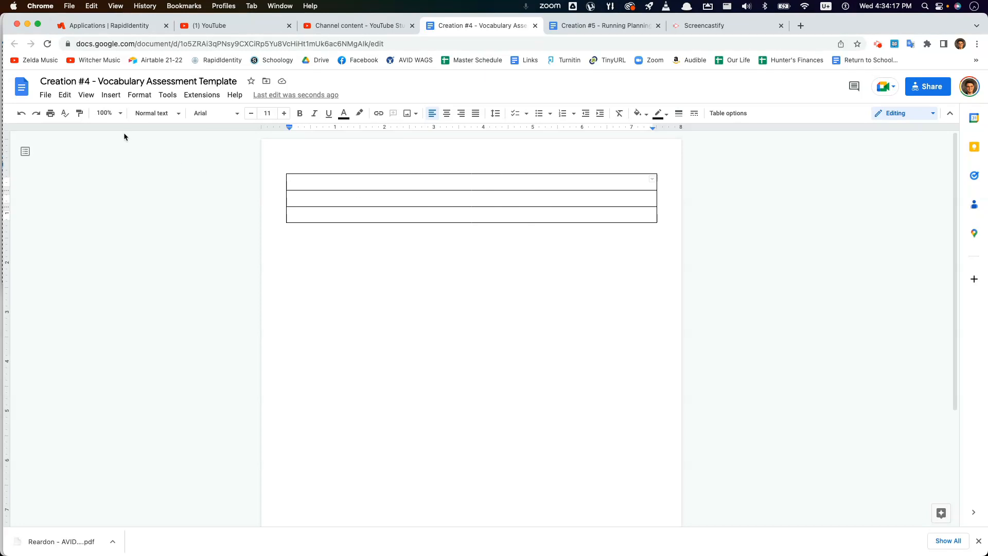
Center-align the first two rows of the table
click(119, 113)
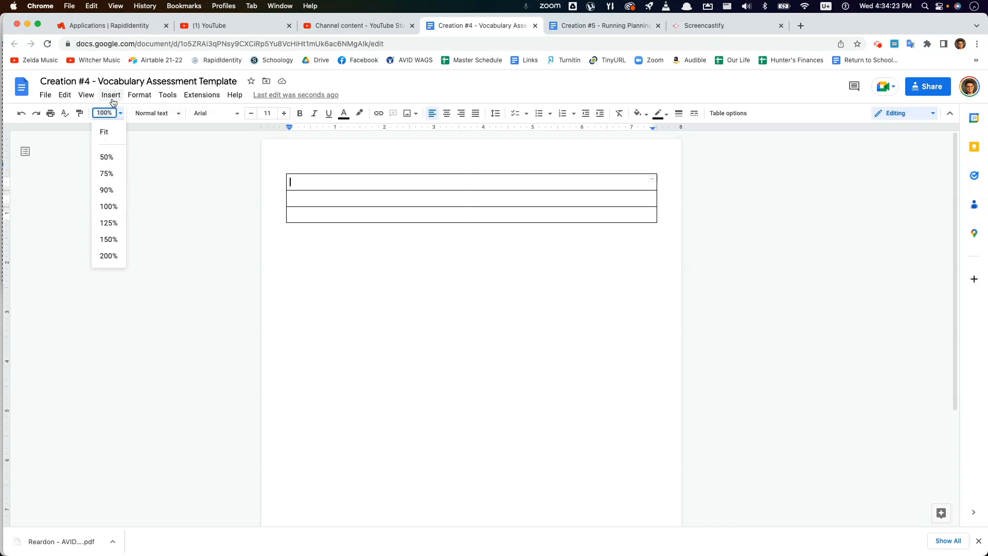
click(109, 240)
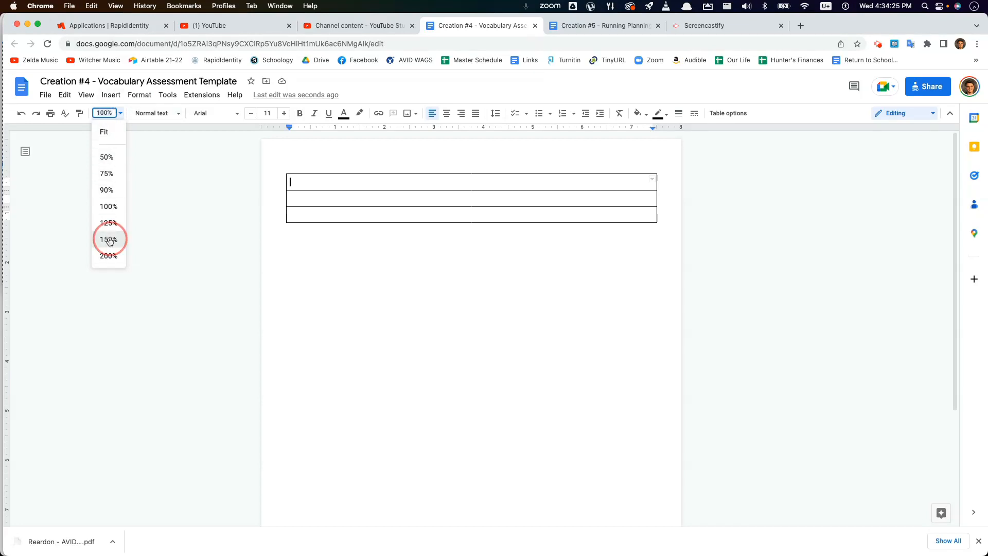
click(115, 113)
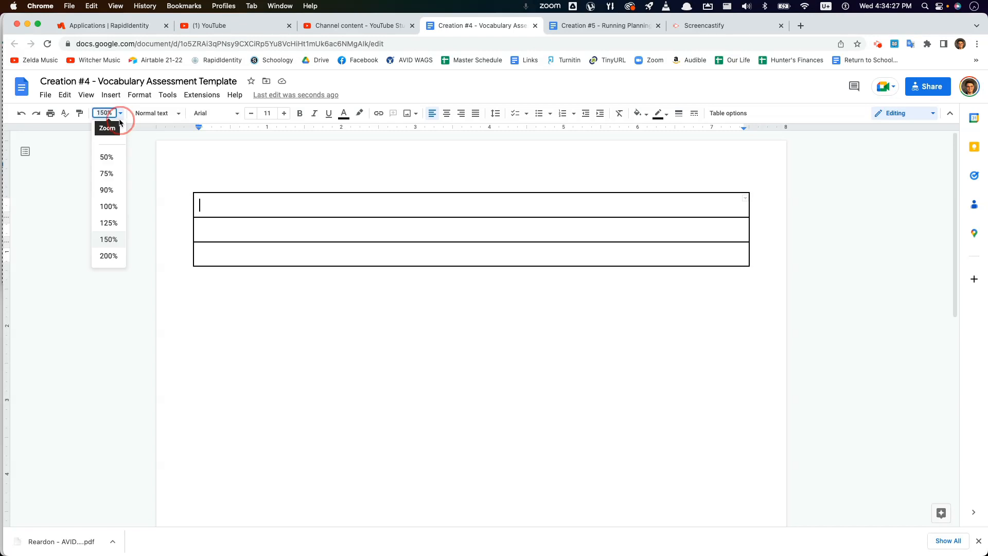
click(109, 254)
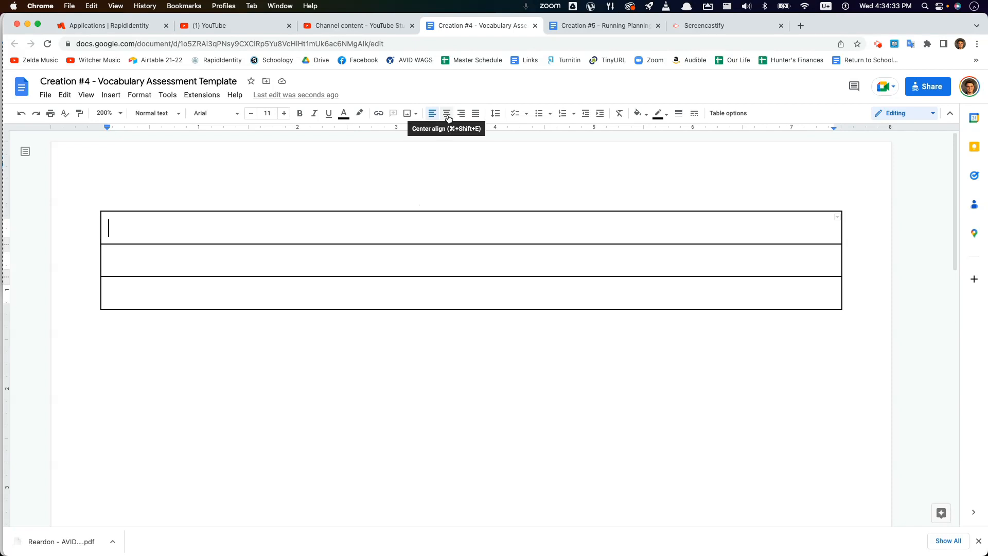
double_click(459, 234)
drag(459, 233, 472, 260)
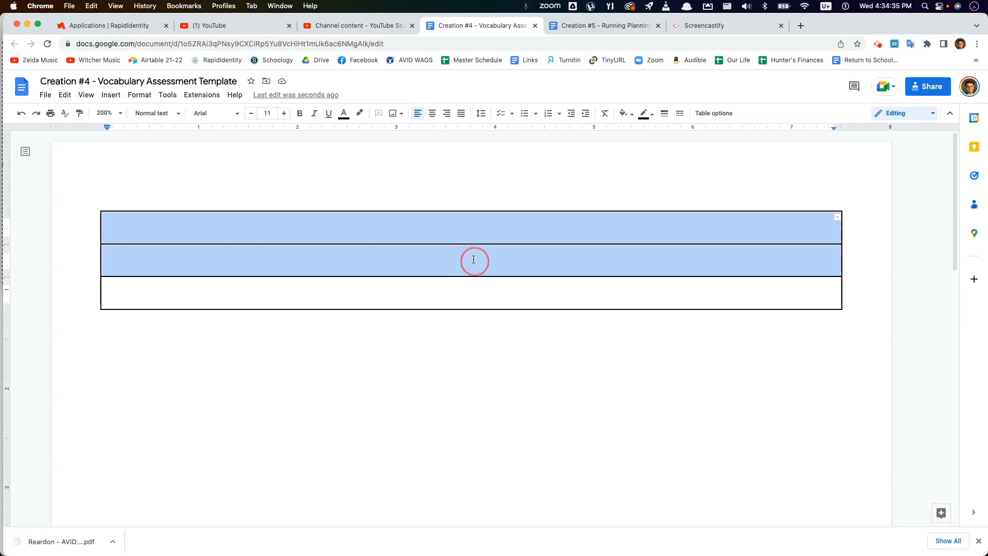
click(432, 118)
Enter "Little Fires Everywhere Chapters 1-8 Vocabulary Quiz" in the first row, with the book title "Little Fires Everywhere" in italics
click(445, 230)
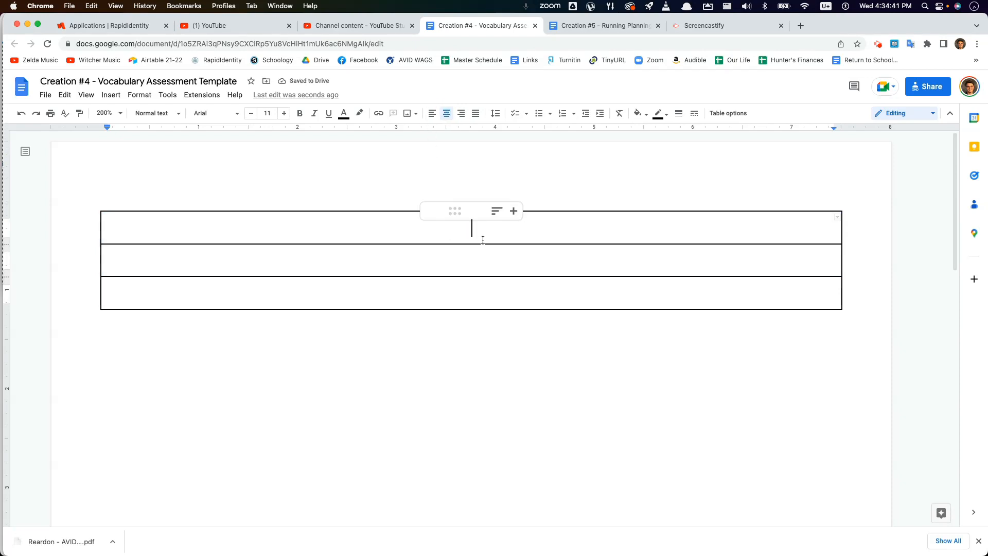
text(Little Fires Everywhere Chapters 1-8 Vocabulary)
drag(310, 229, 603, 238)
click(603, 237)
click(628, 259)
drag(310, 227, 463, 229)
key(cmd+i)
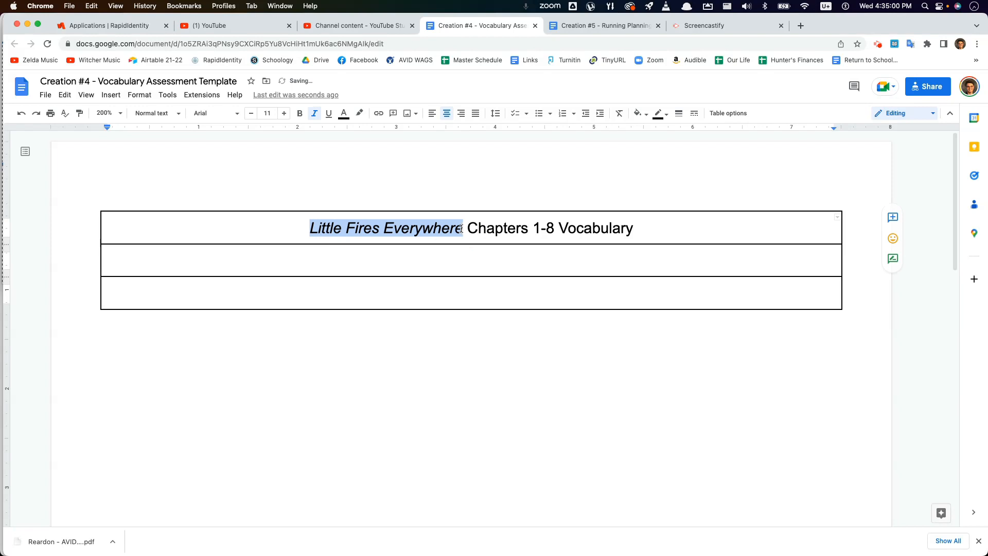
click(522, 264)
click(686, 226)
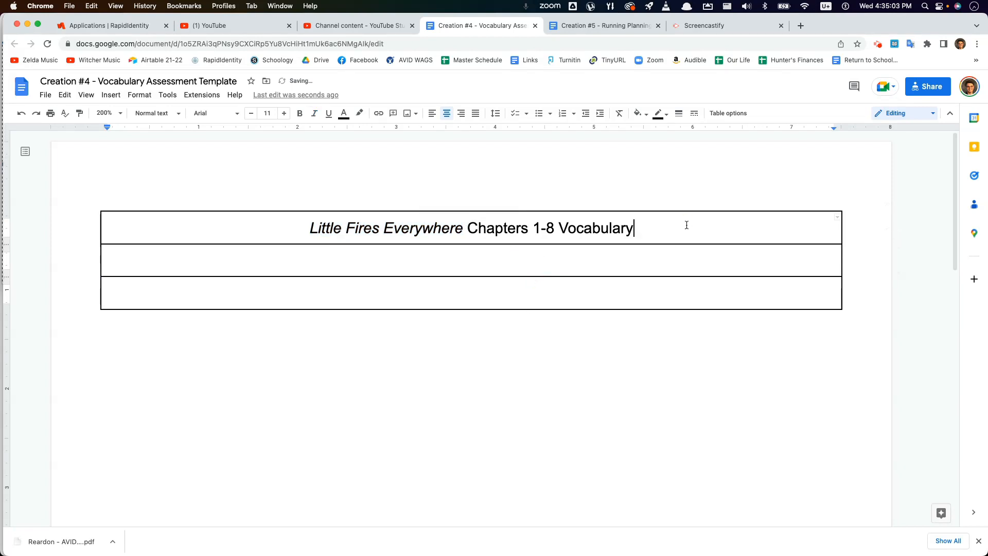
text(Quiz)
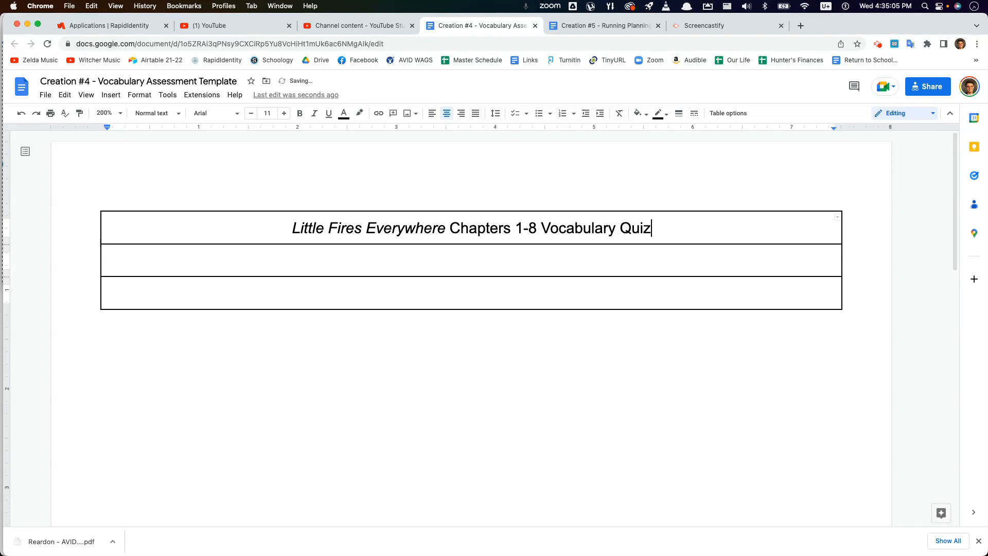
Fill the second row with "English 9A", the teacher's name and "Spring 2023", separated by hyphens
double_click(634, 258)
click(634, 259)
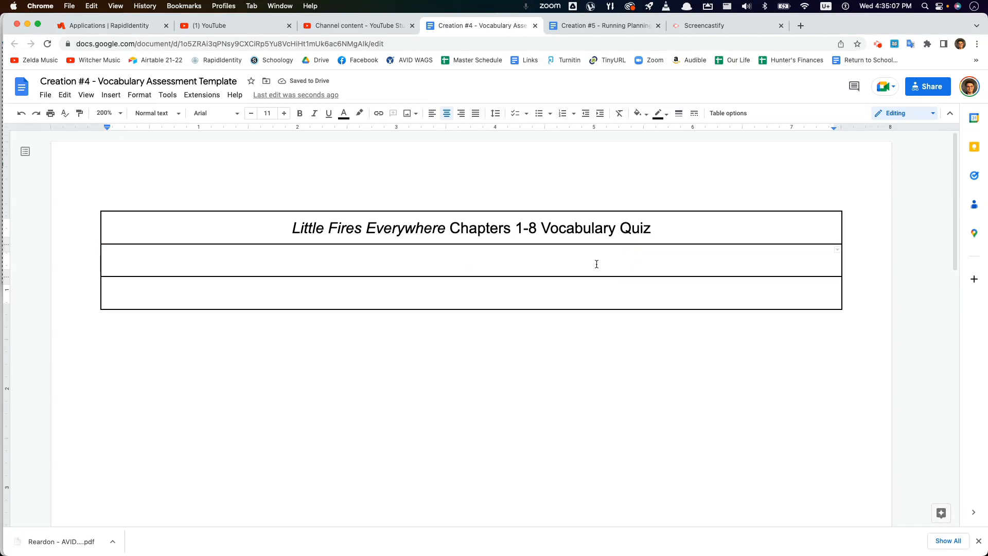
text(English)
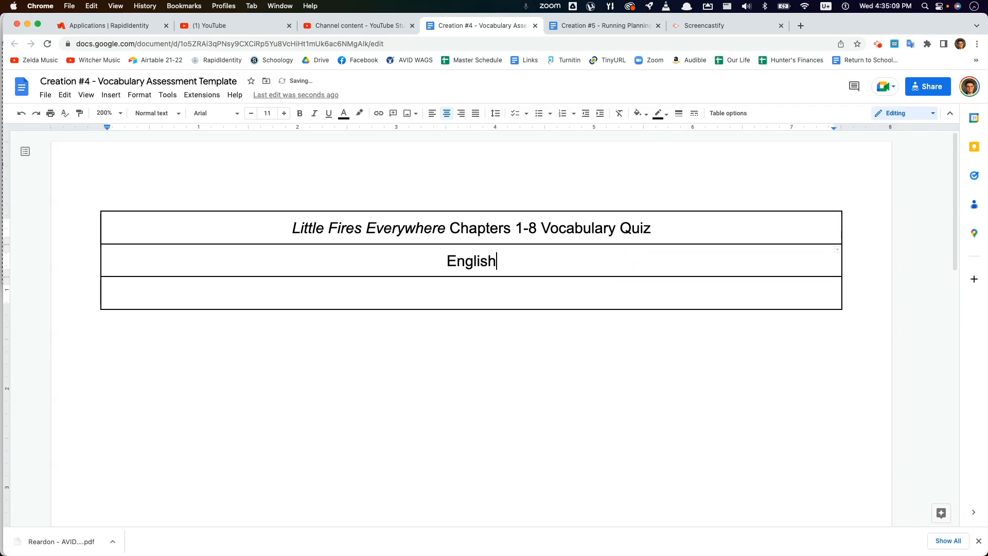
text( 9A - )
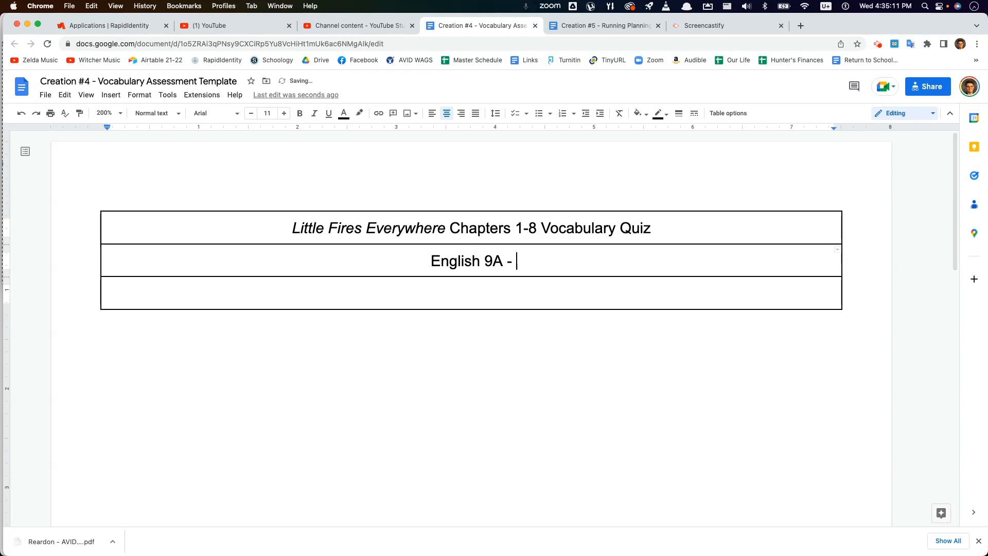
text(Mr. Reardon)
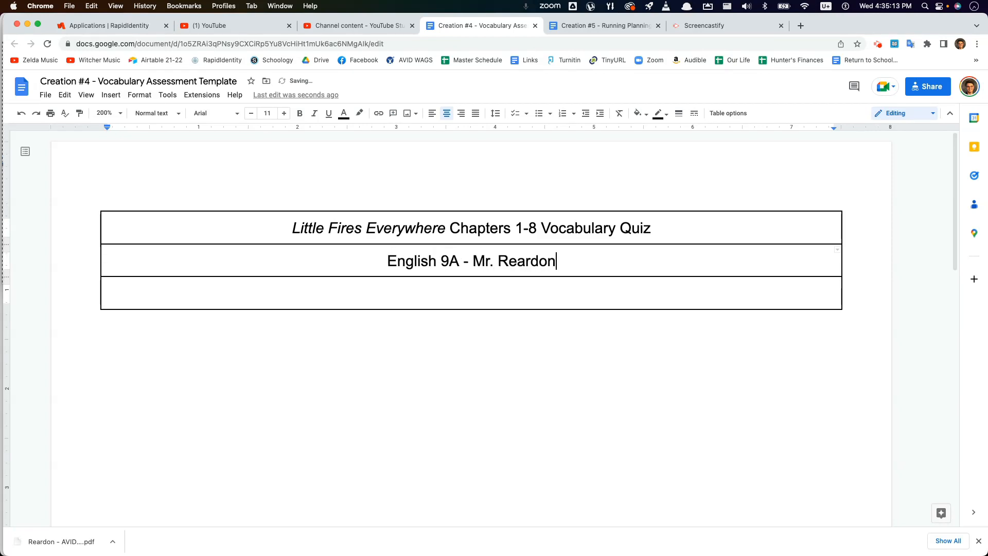
text( - Spring 2023)
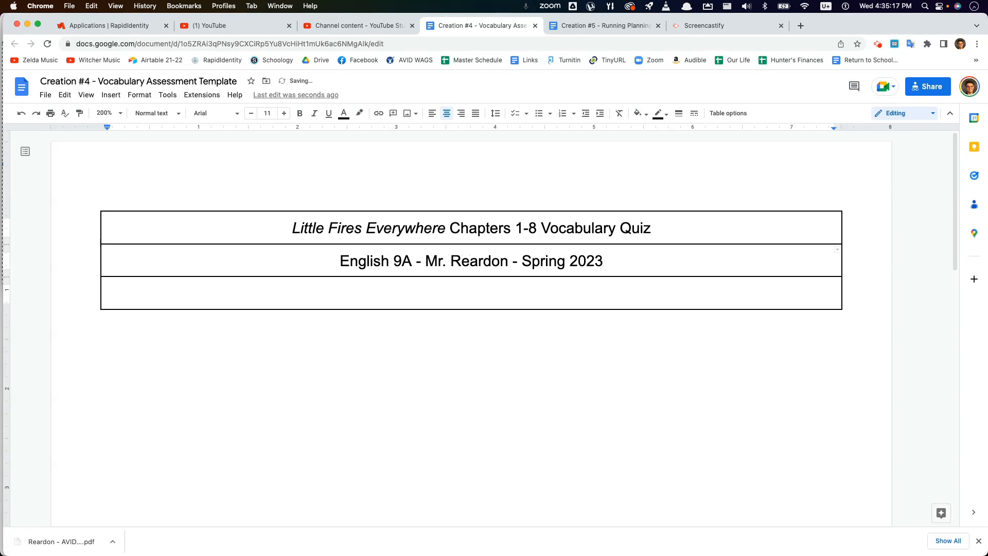
Split the empty third-row cell into 4 columns and 1 row
click(569, 302)
drag(570, 302, 557, 294)
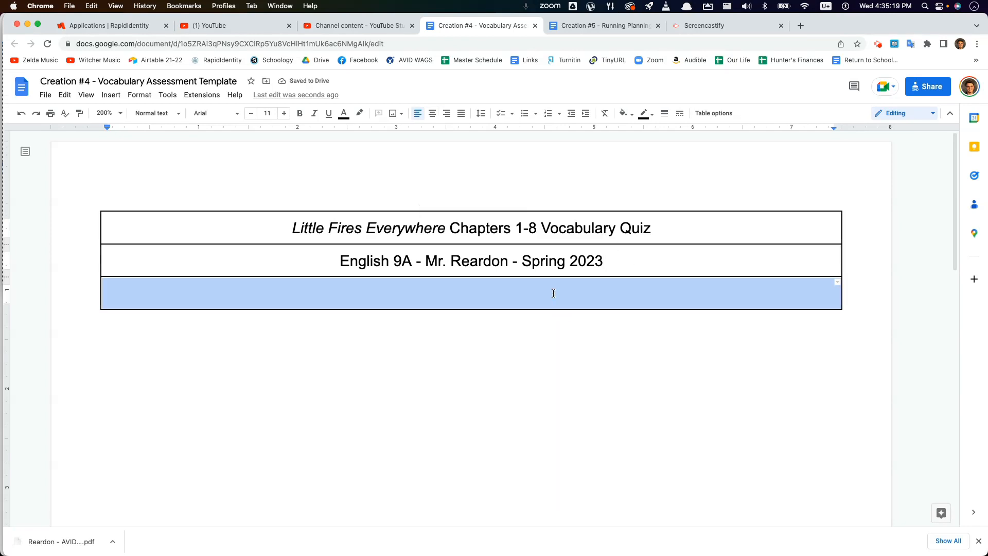
click(530, 293)
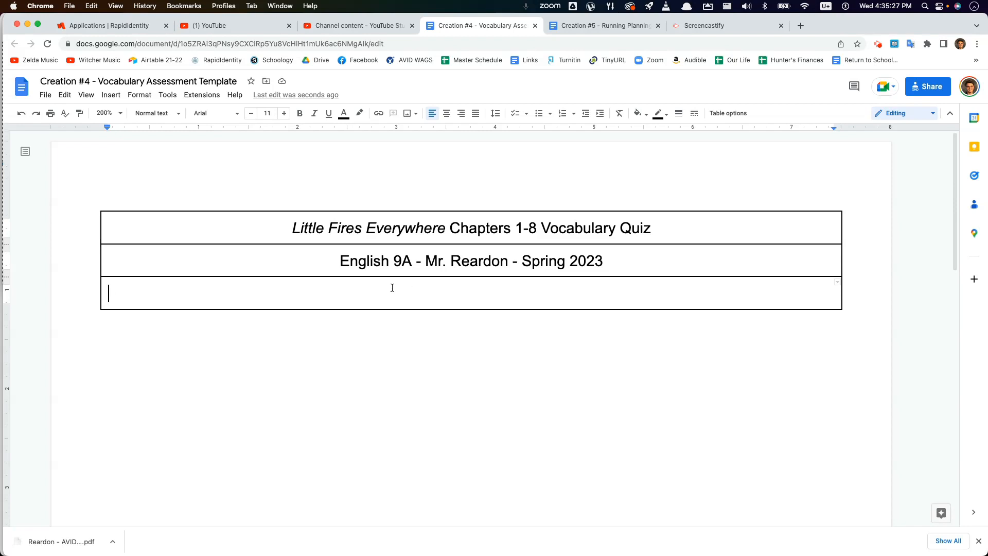
right_click(357, 291)
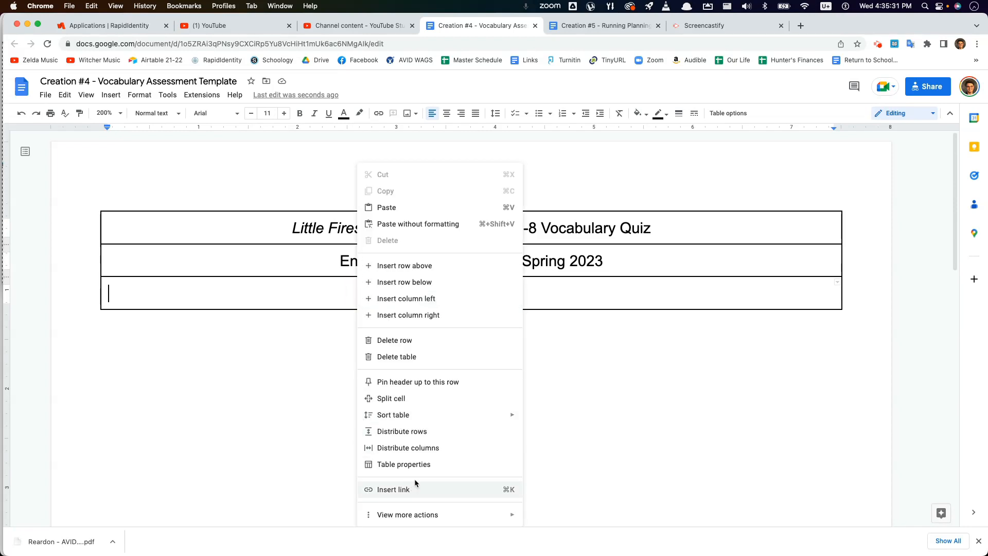
click(422, 399)
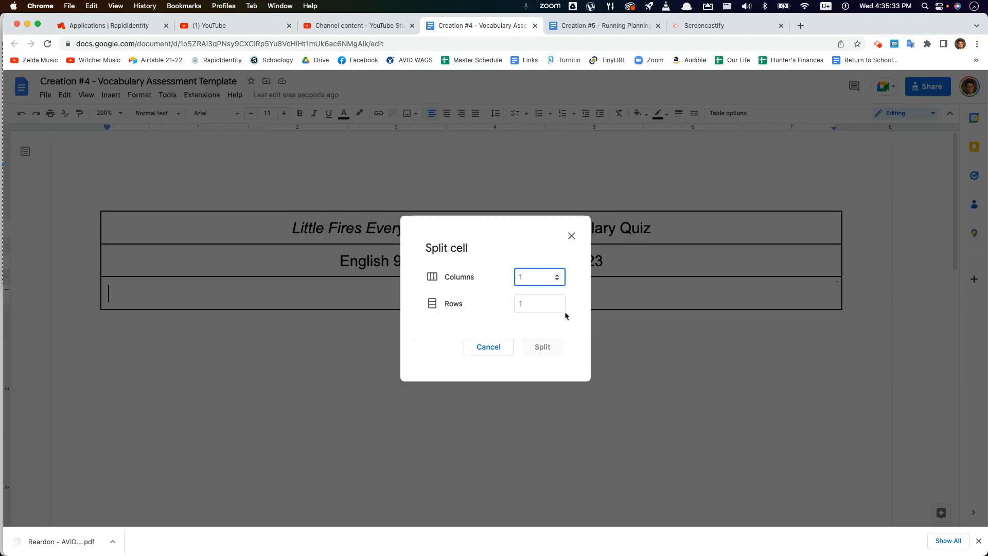
double_click(515, 276)
text(4)
click(527, 303)
click(531, 282)
click(539, 347)
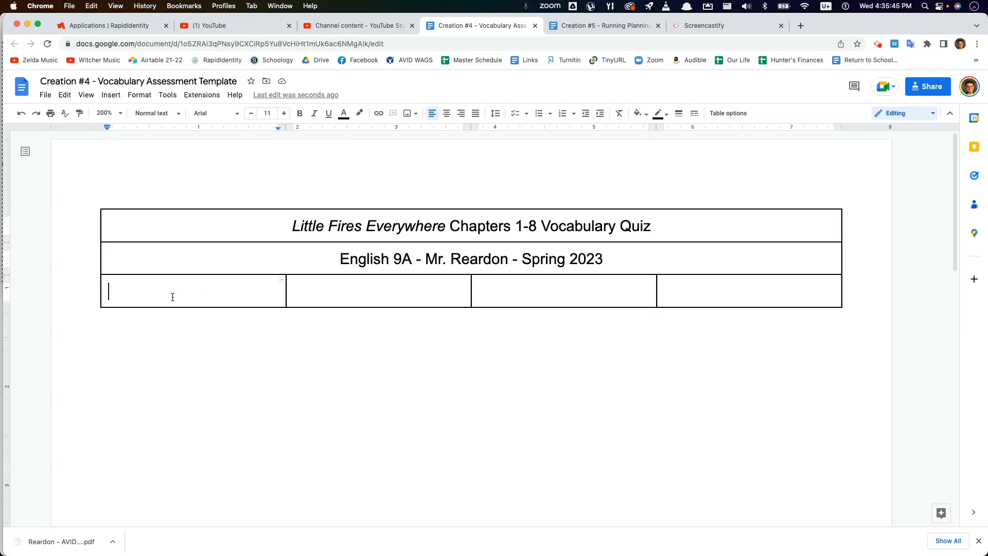
Label the four third-row cells "Name:", "Period:", "Roster #:" and "Seat Code:", in that order
text(Name:)
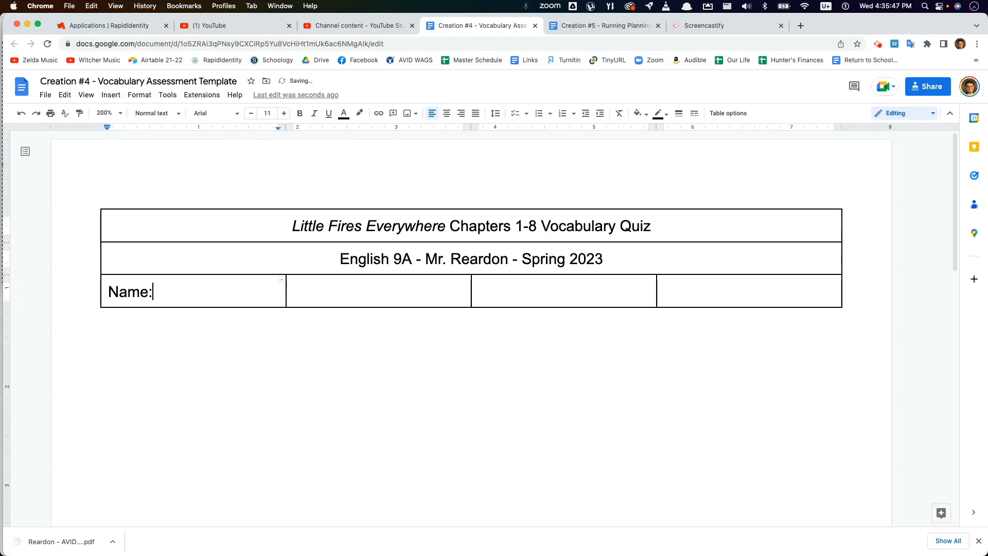
key(Tab)
text(Period:)
key(Tab)
text(Roster $)
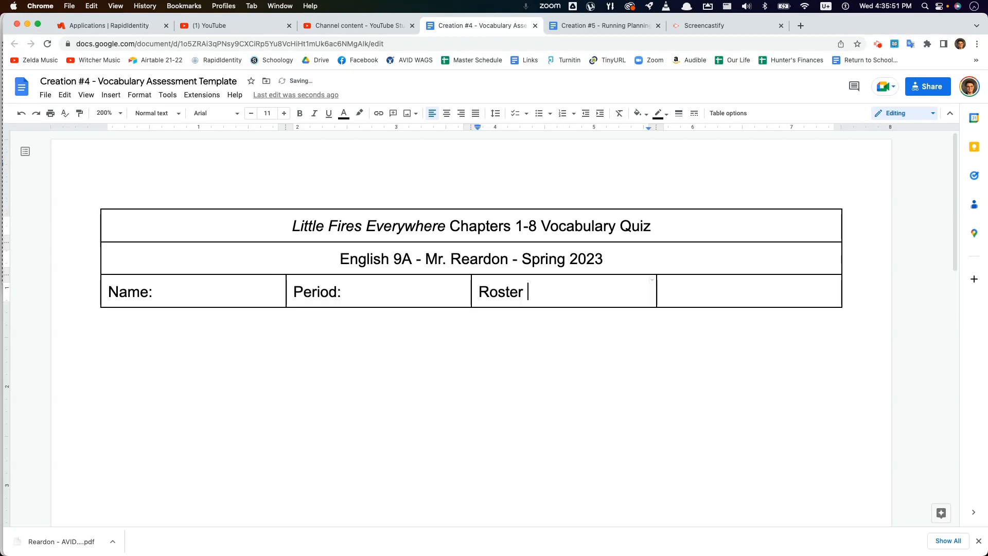
key(BackSpace)
key(BackSpace)
text(3:)
key(BackSpace)
key(BackSpace)
text(#:)
key(Tab)
text(Seat Code:)
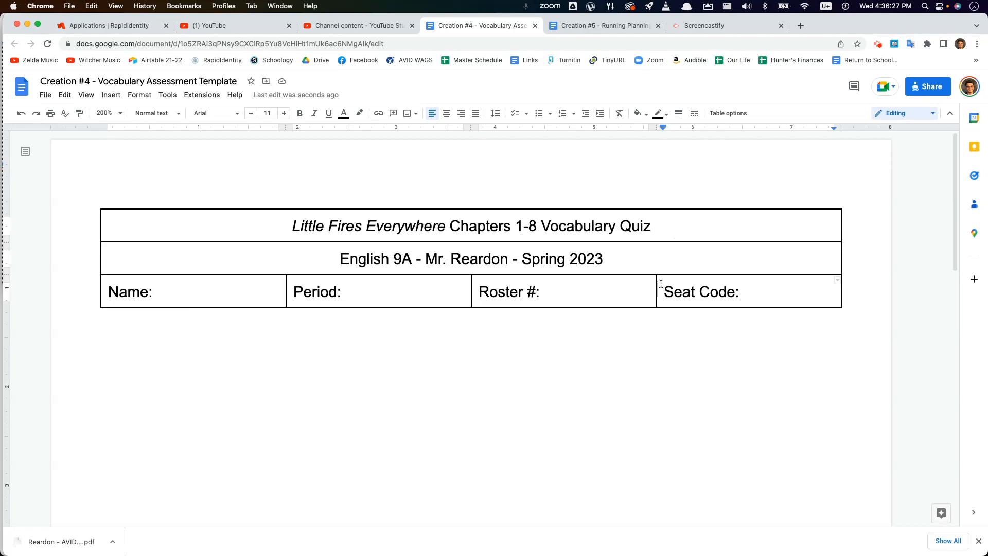
Narrow the Period, Roster # and Seat Code cells to just fit short entries, giving the Name cell over half the table width
drag(656, 295, 721, 309)
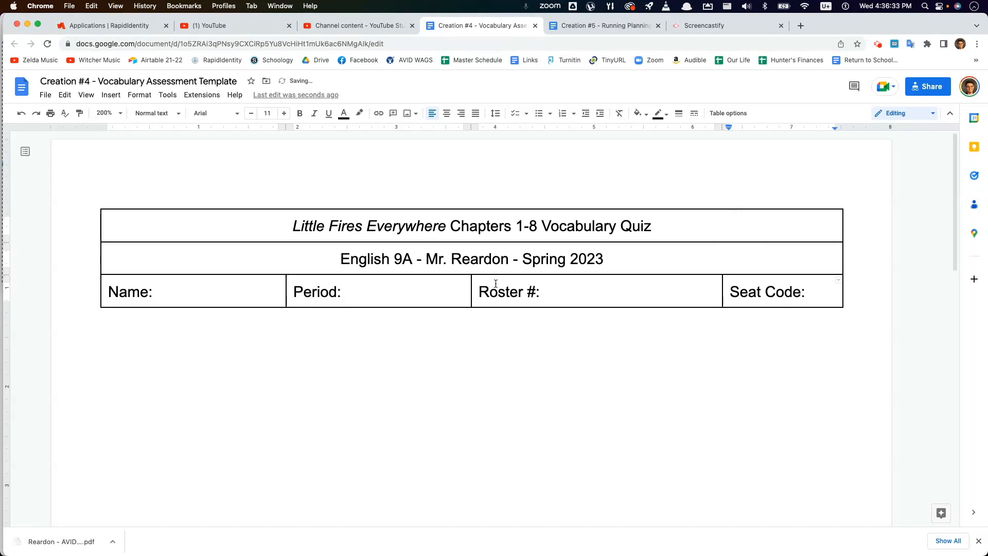
drag(471, 296, 607, 305)
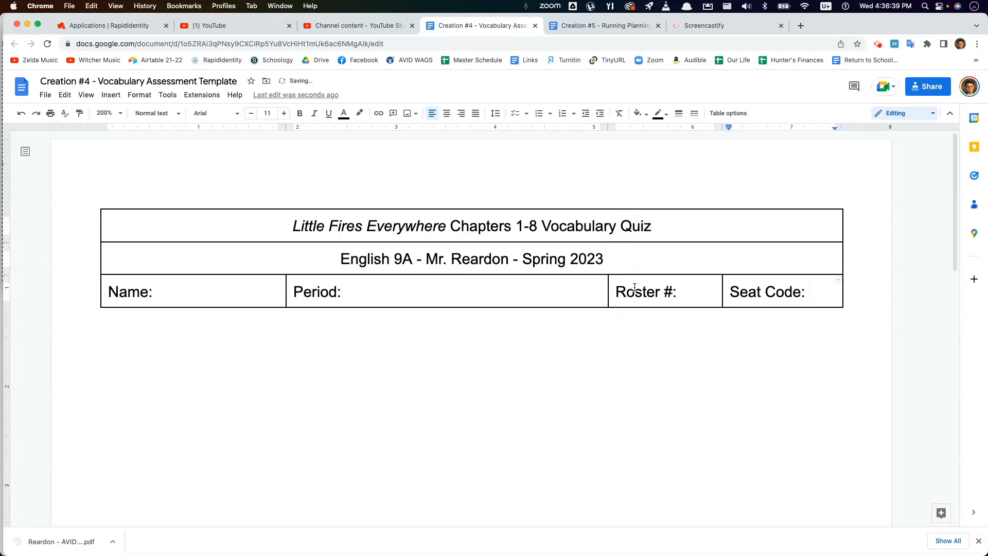
drag(285, 285, 509, 292)
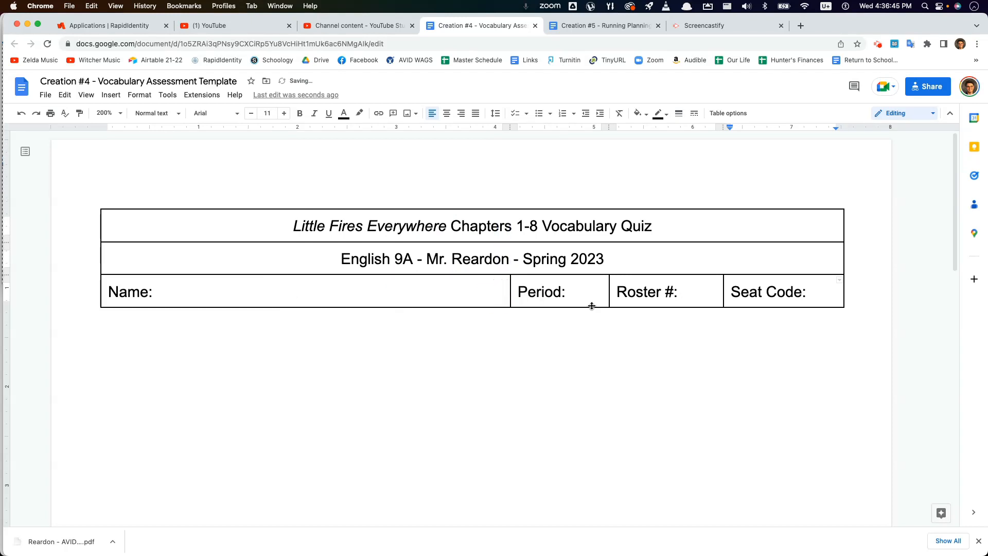
drag(608, 293, 613, 293)
click(428, 291)
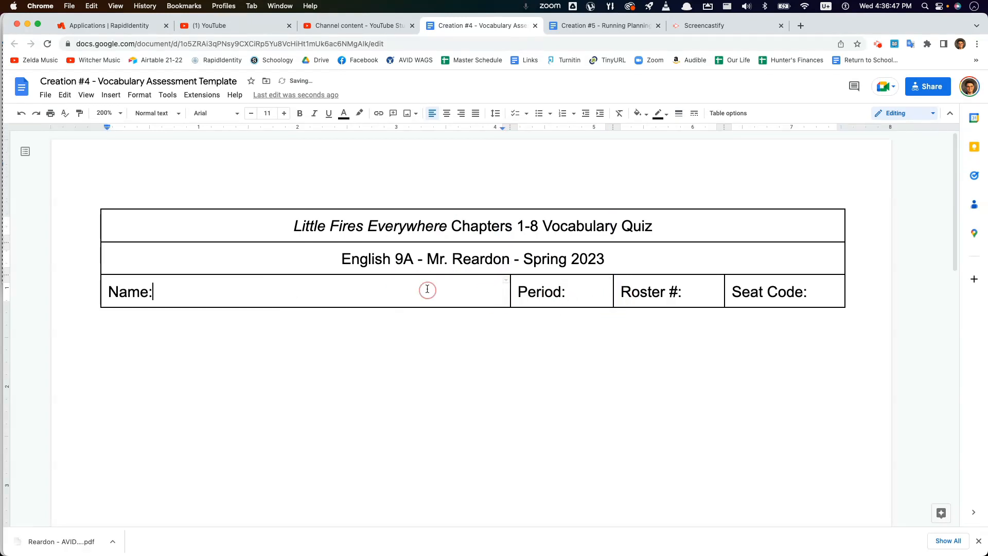
click(611, 266)
click(593, 294)
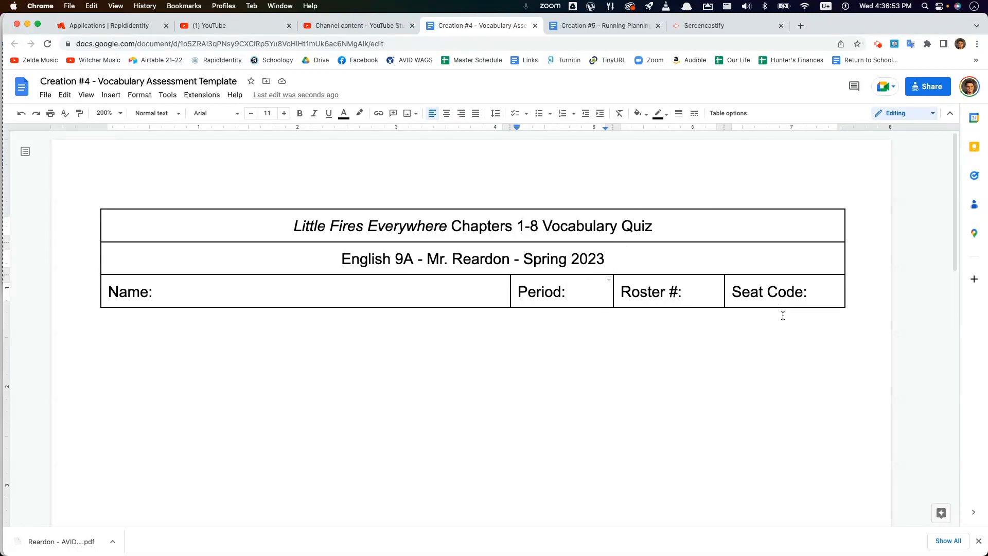
Set the quiz title in the header table's first row to font size 18
click(232, 286)
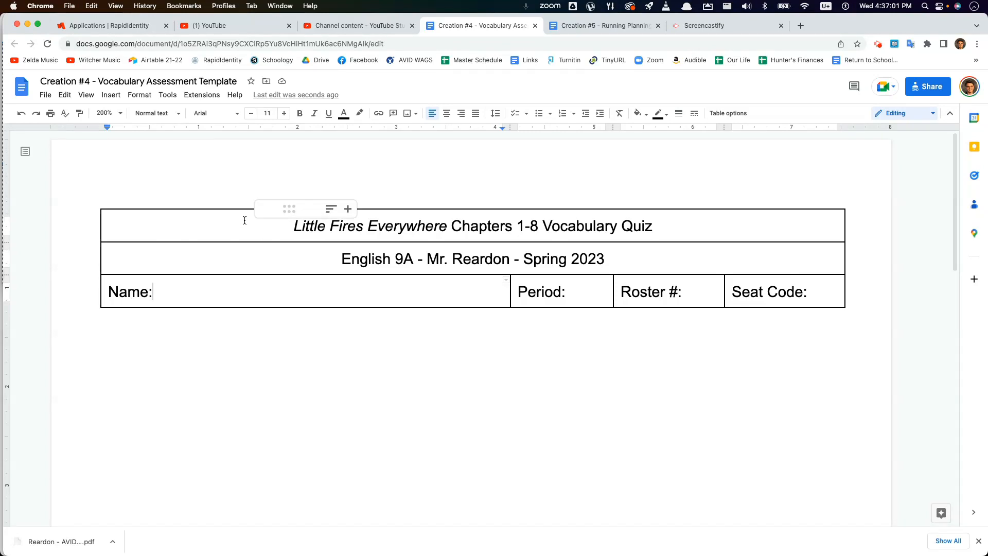
drag(669, 227, 276, 227)
click(265, 113)
text(18)
key(Return)
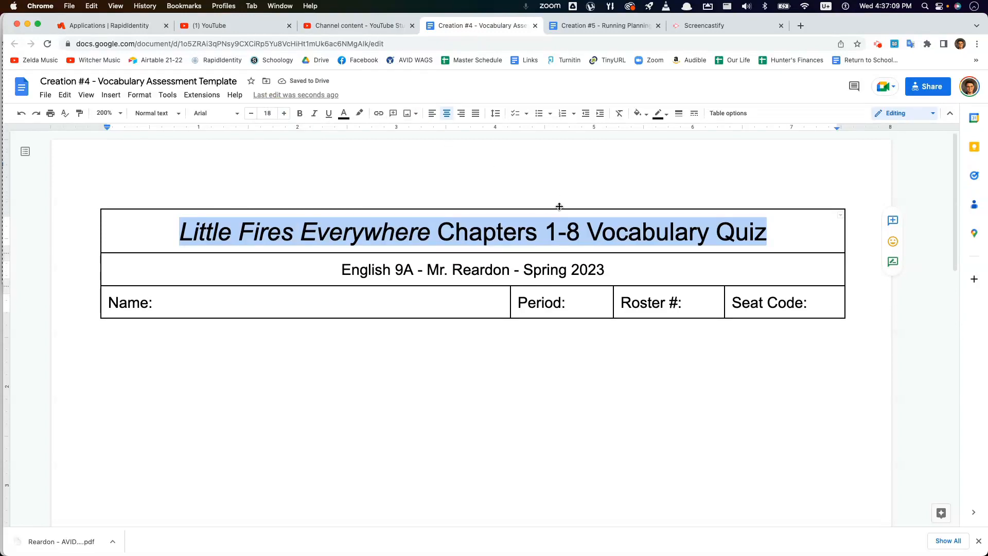
Reduce the course, teacher and term line in the second row to font size 10
click(624, 269)
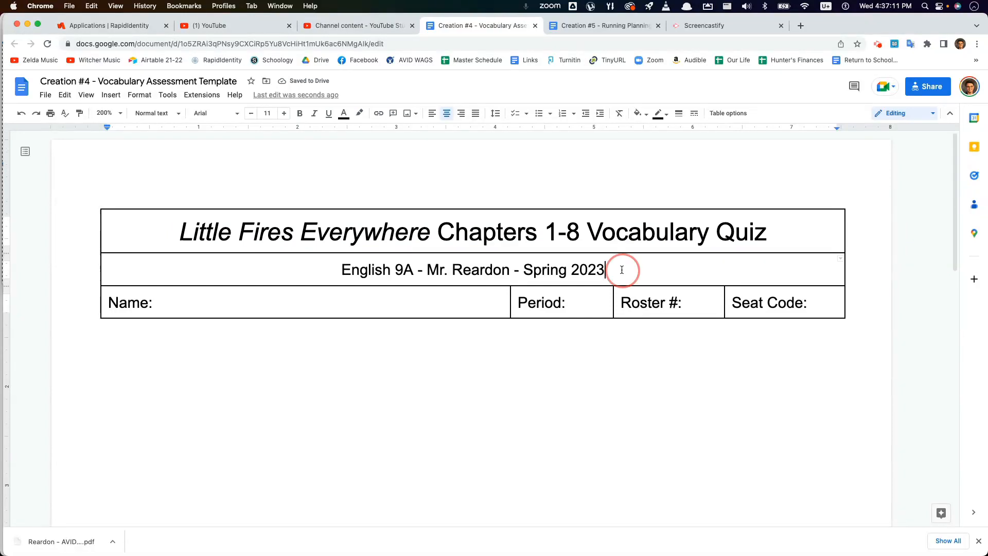
drag(622, 269, 307, 267)
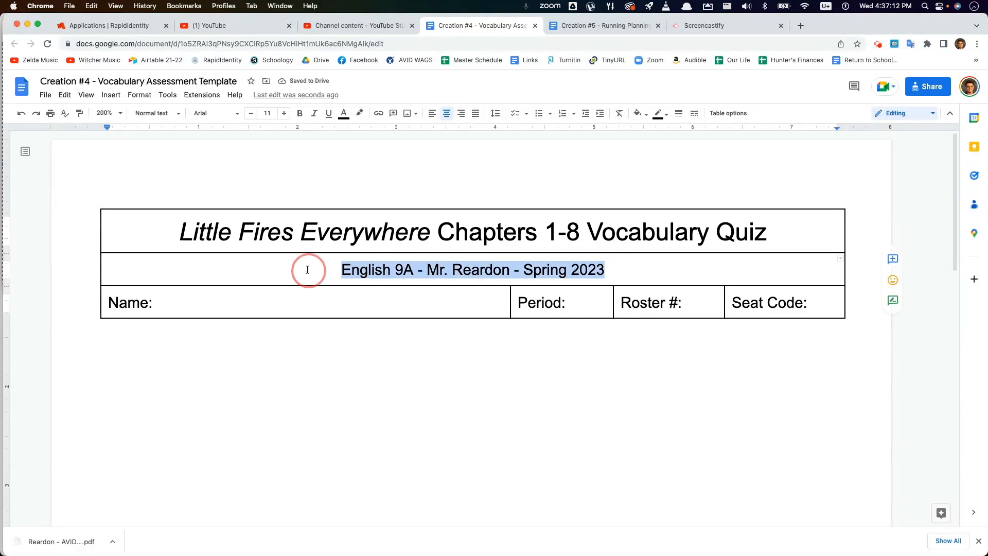
click(273, 114)
text(10)
key(Return)
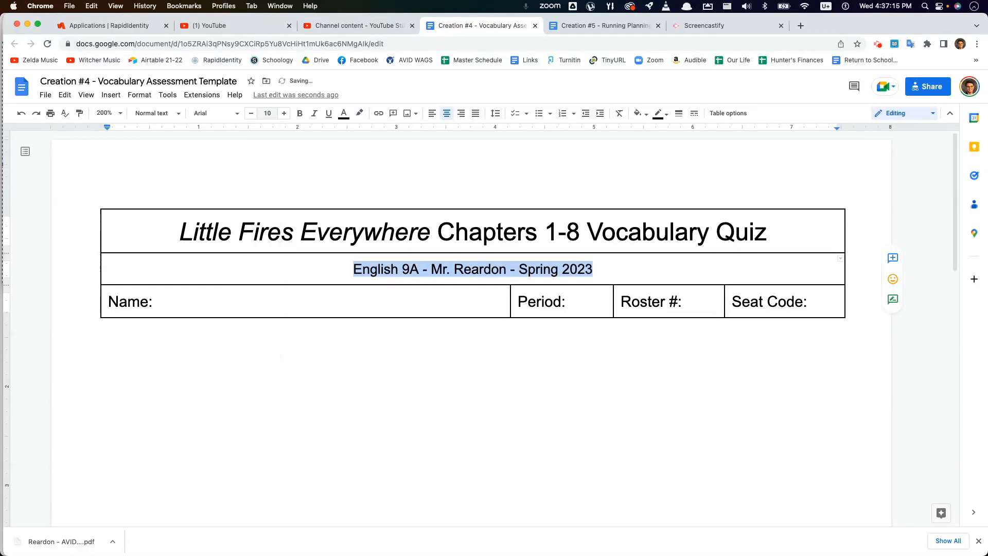
Set the four student detail labels in the third row to font size 12
click(281, 298)
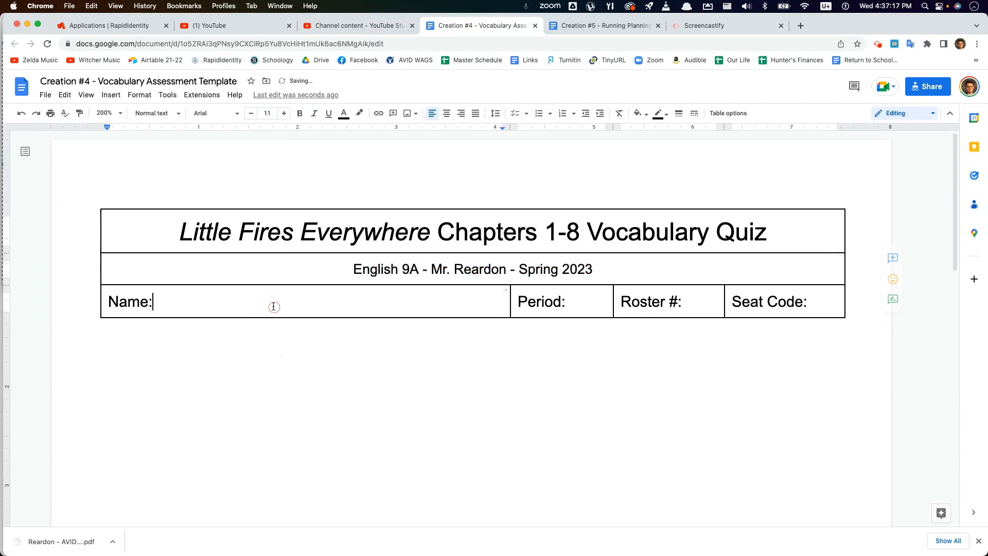
drag(210, 302, 829, 297)
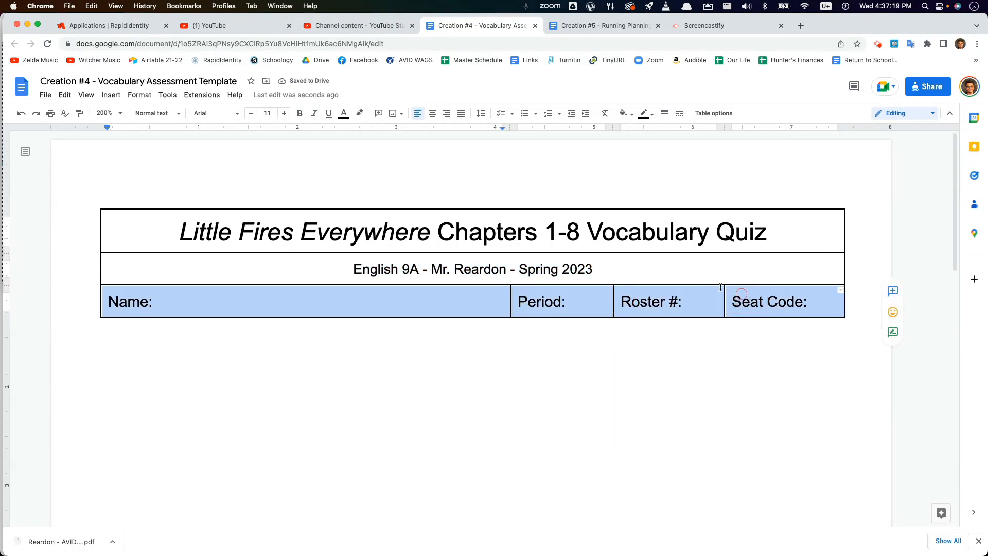
click(269, 114)
text(12)
key(Return)
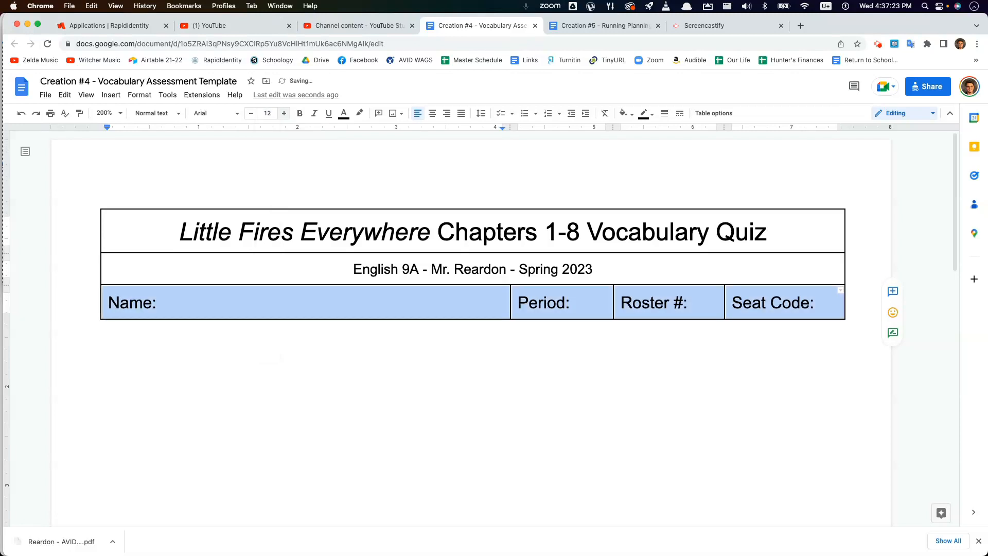
Change the font of the entire header table to Garamond
click(669, 304)
drag(188, 227, 728, 296)
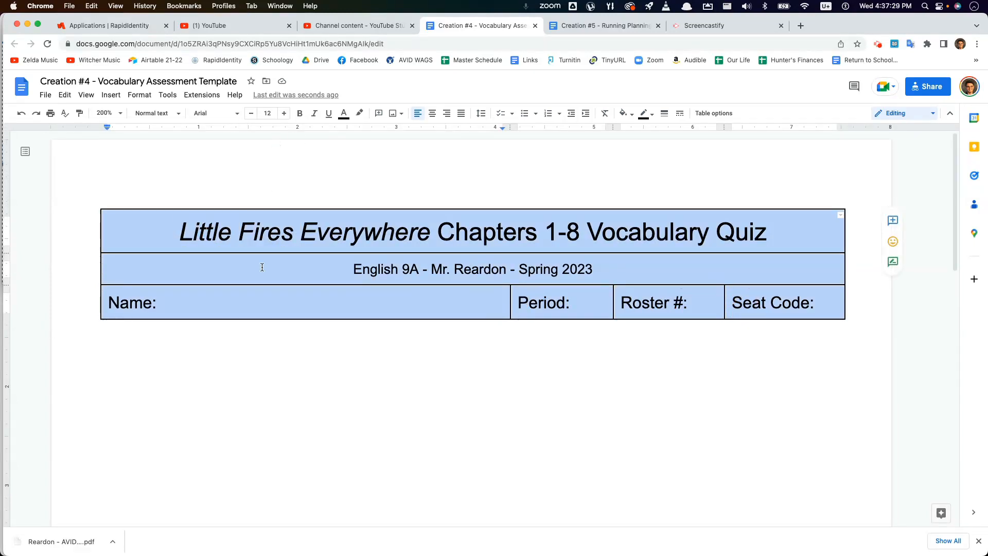
click(214, 113)
click(217, 175)
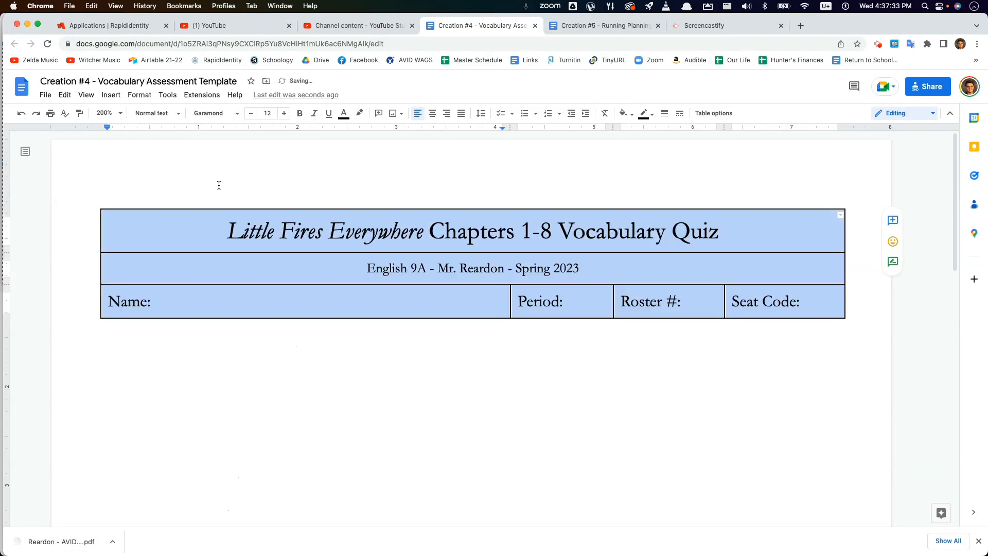
Make the text in the header table's first two rows bold
click(606, 263)
drag(629, 271, 486, 235)
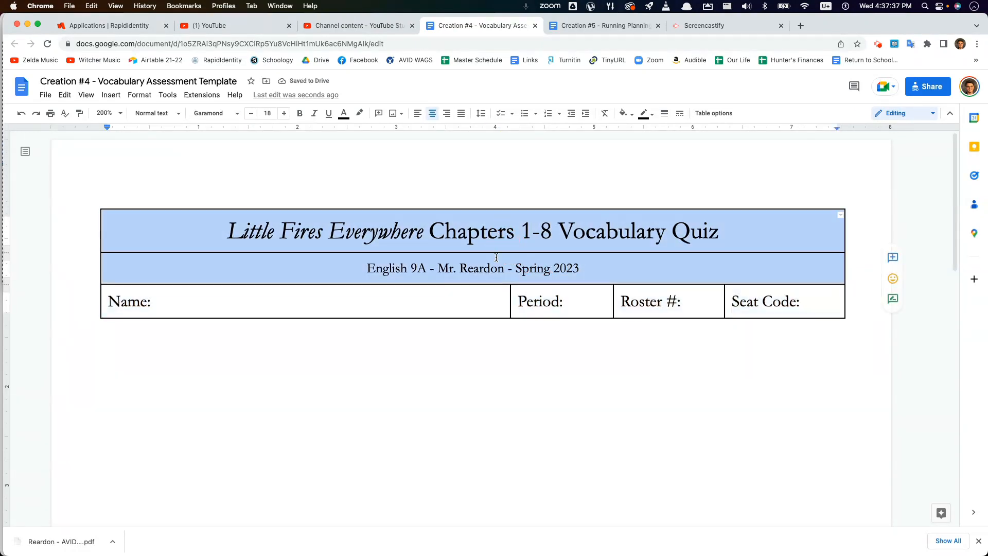
key(super+b)
click(577, 305)
click(609, 275)
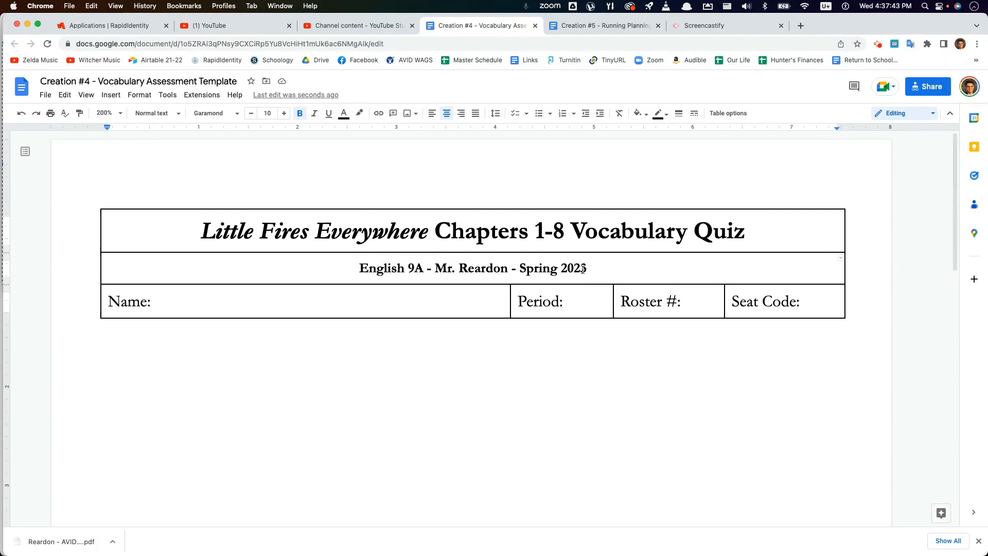
Change all borders of the header table from black to a medium grey
drag(188, 230, 756, 299)
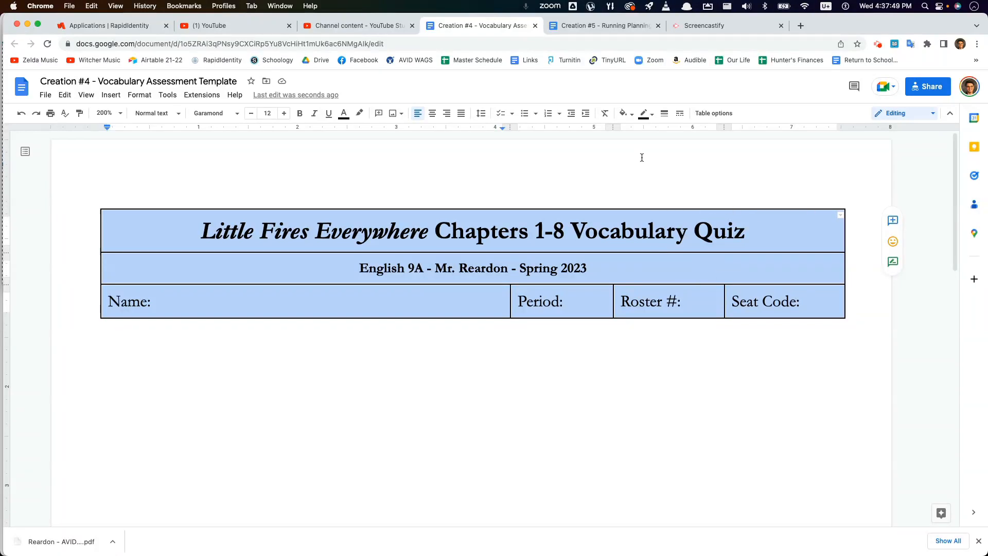
click(643, 114)
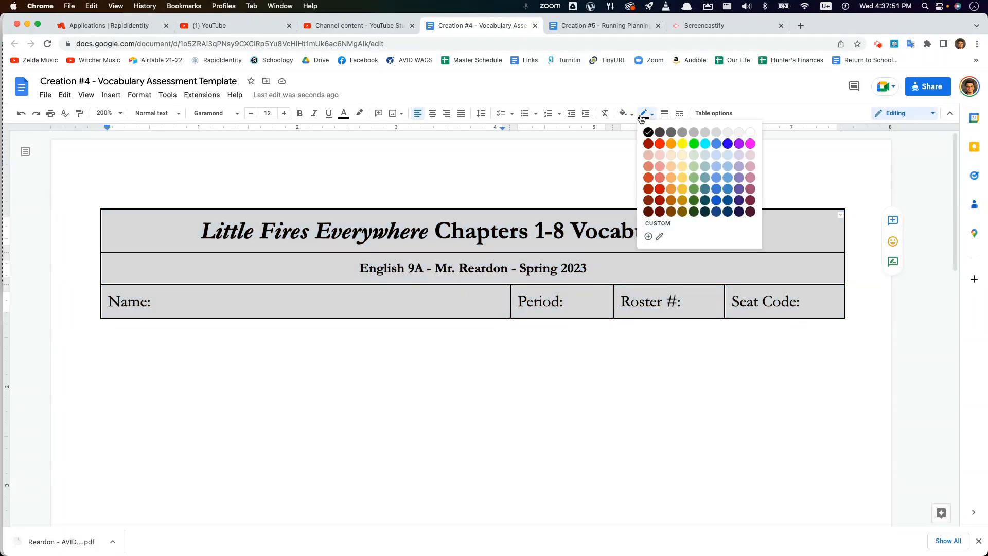
click(683, 135)
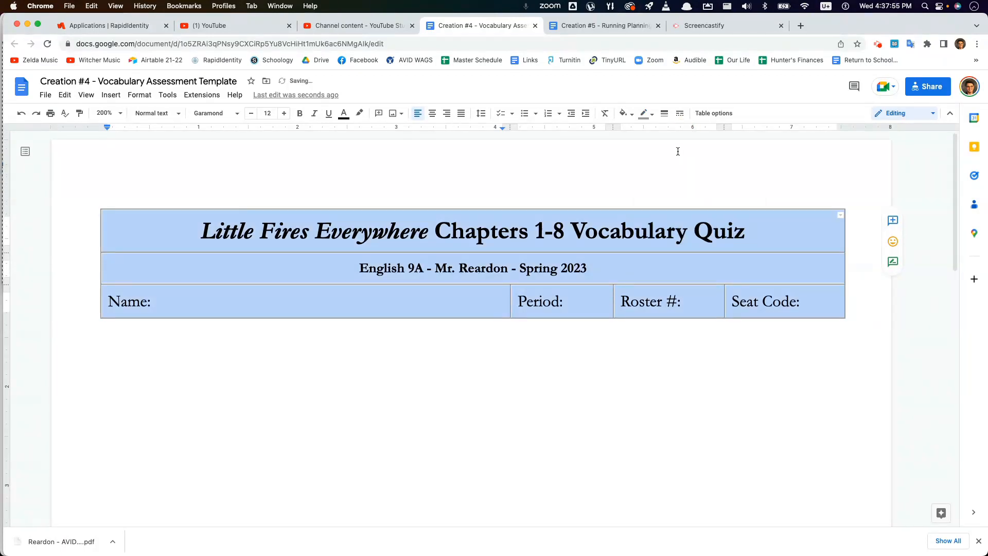
click(651, 115)
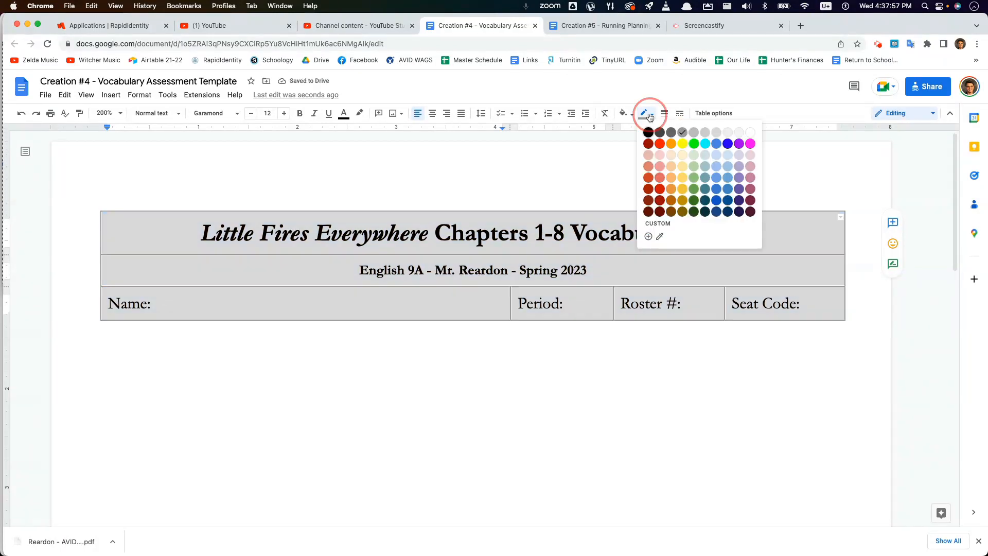
click(682, 134)
click(596, 282)
click(591, 302)
text(z)
key(BackSpace)
key(super+z)
key(super+z)
key(super+z)
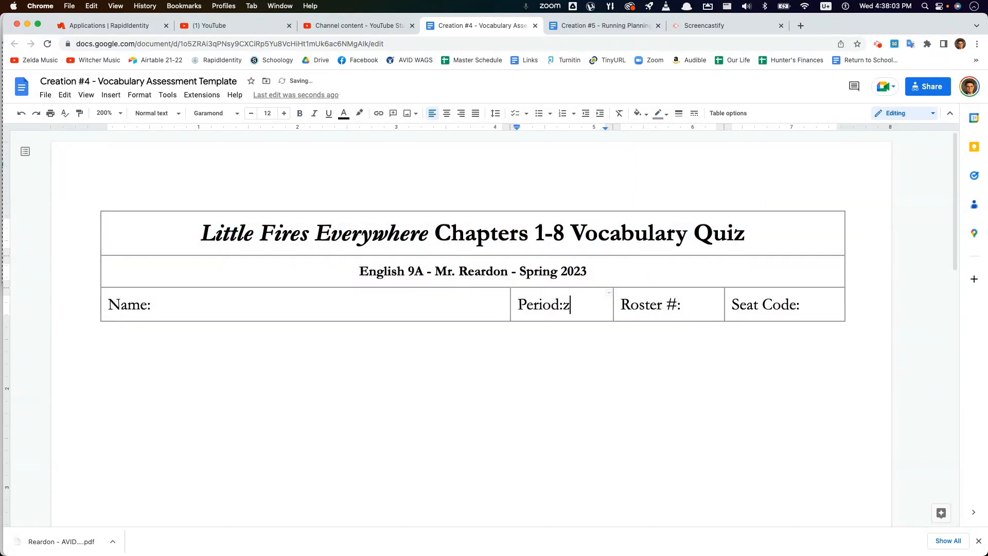
click(461, 296)
Add a blank line below the header table and insert a 1 x 1 table there
click(205, 345)
key(Return)
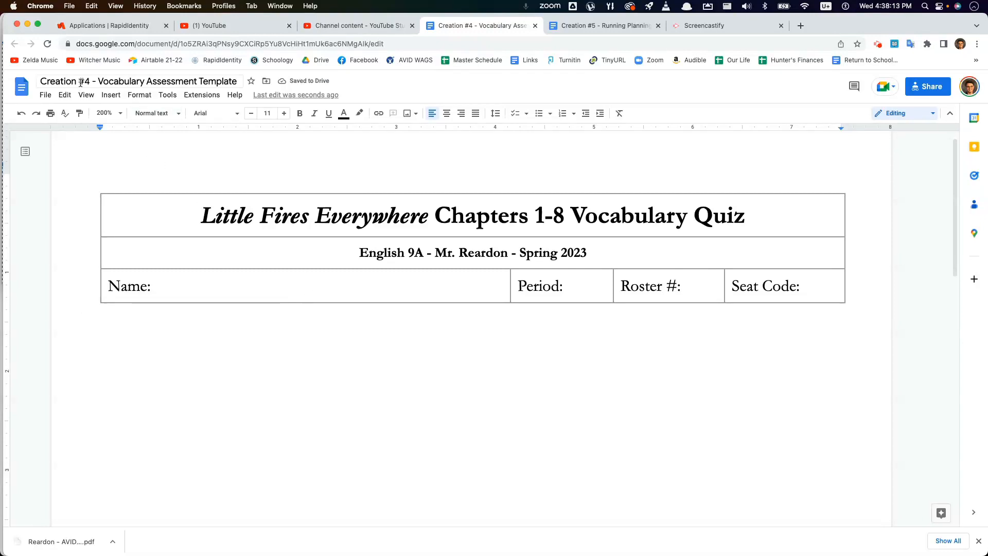
click(51, 96)
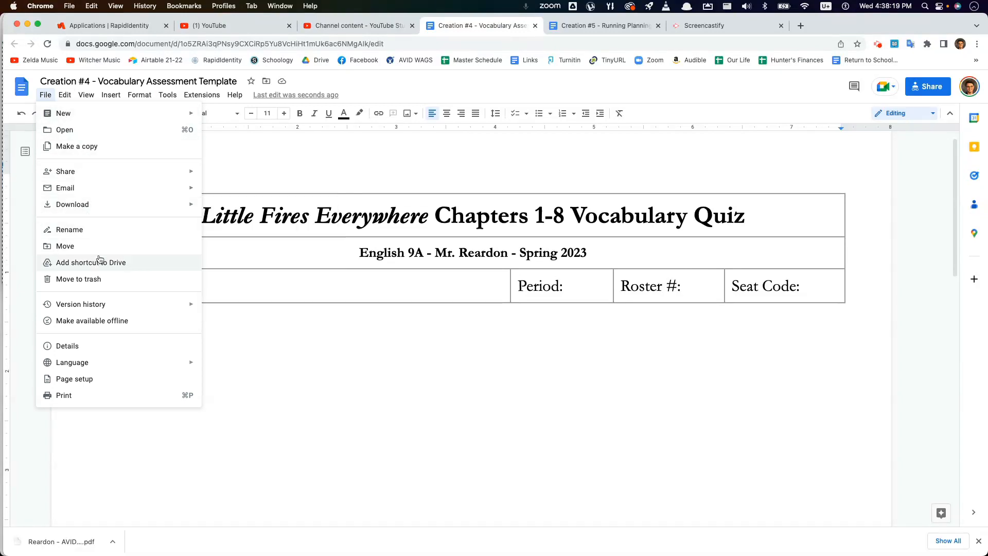
mouse_move(109, 93)
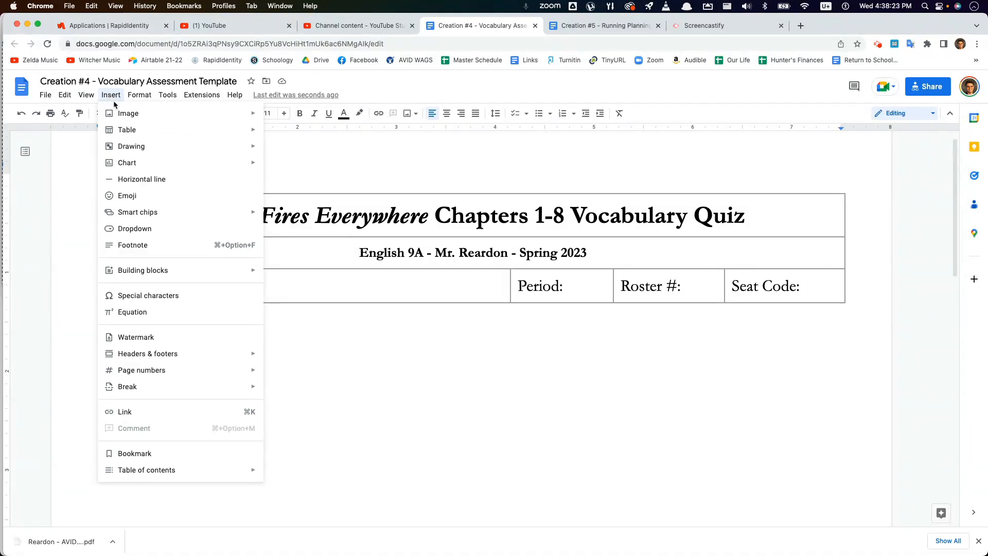
mouse_move(117, 134)
click(270, 157)
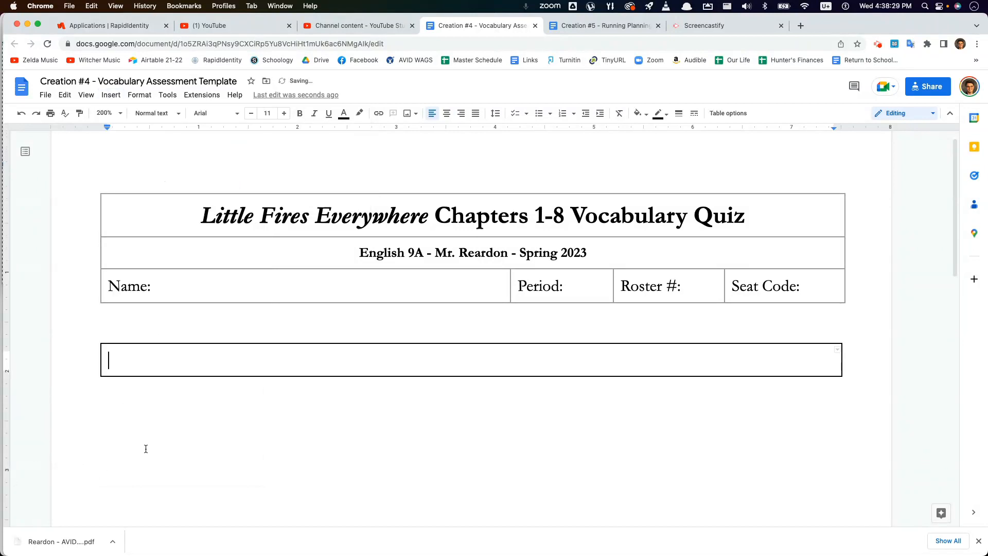
Copy the single-cell table and paste three copies below it, leaving only one blank line between neighbouring tables
click(129, 400)
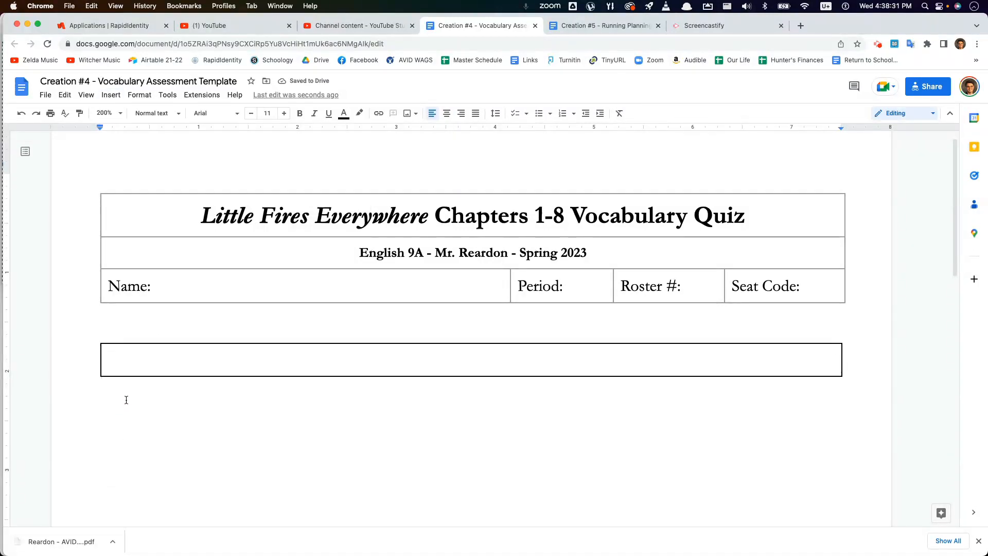
key(Return)
click(132, 356)
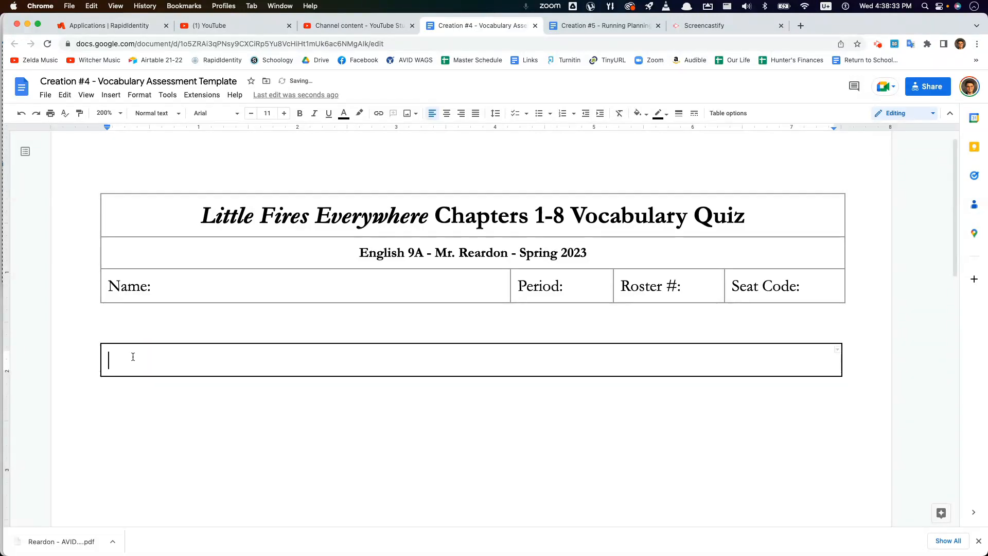
drag(138, 366, 148, 379)
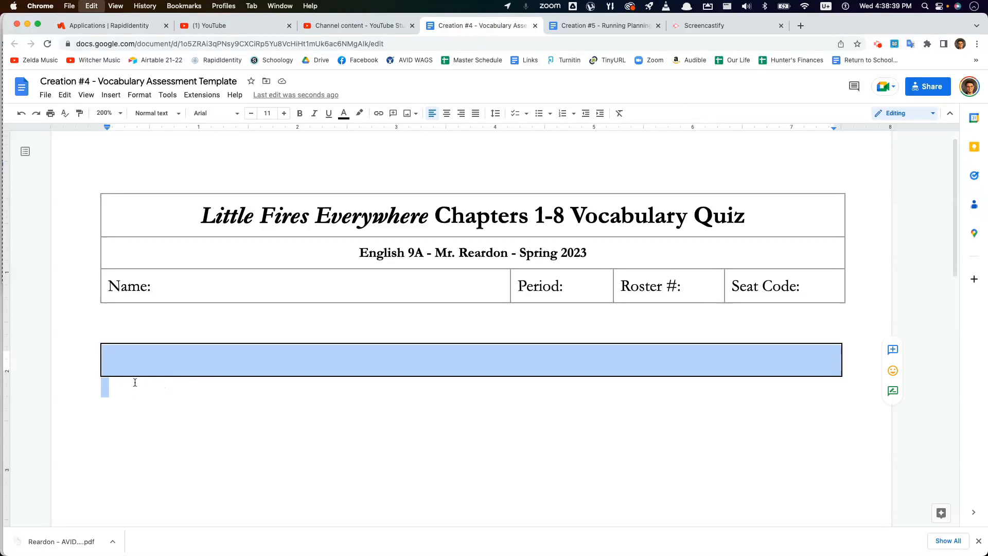
click(132, 387)
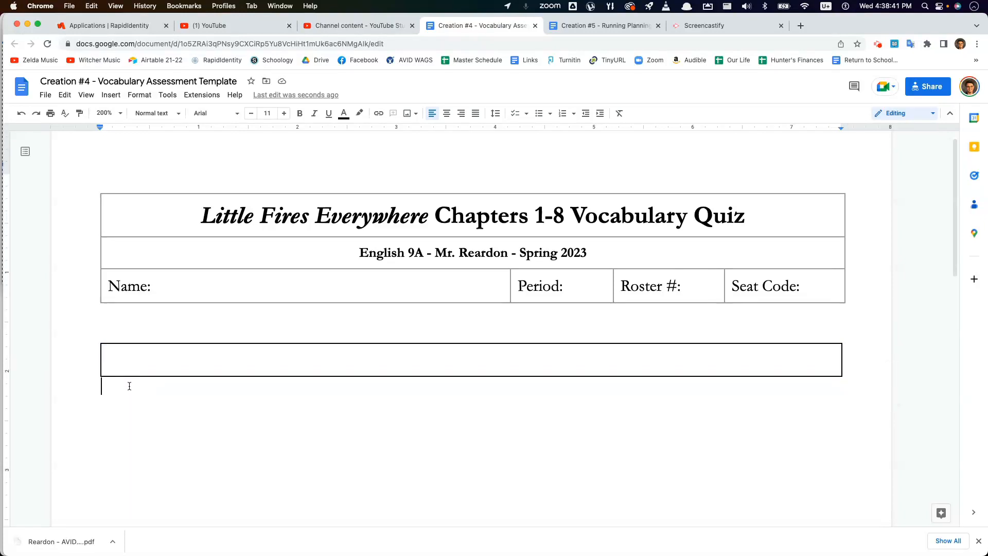
key(super+v)
key(super+v)
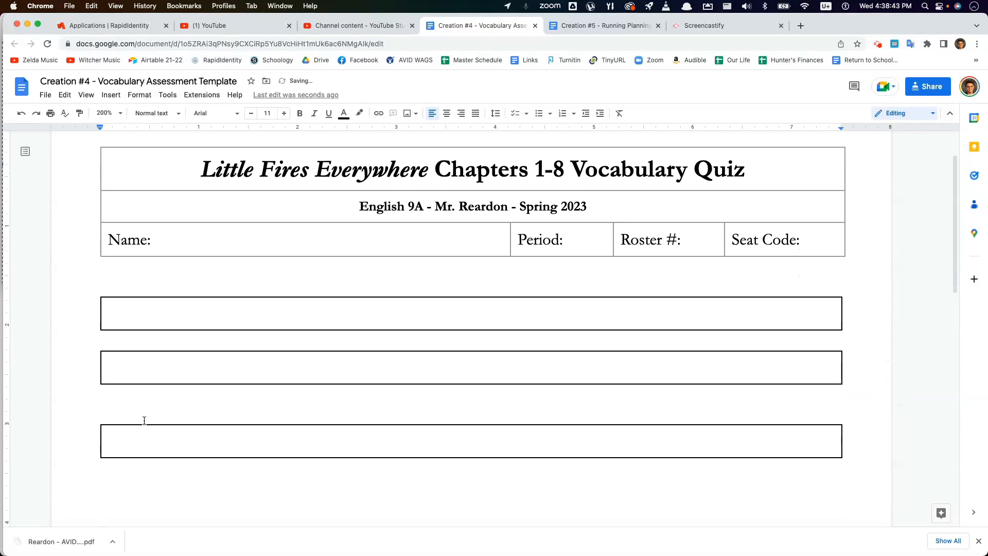
key(super+v)
key(BackSpace)
click(124, 338)
key(BackSpace)
click(166, 399)
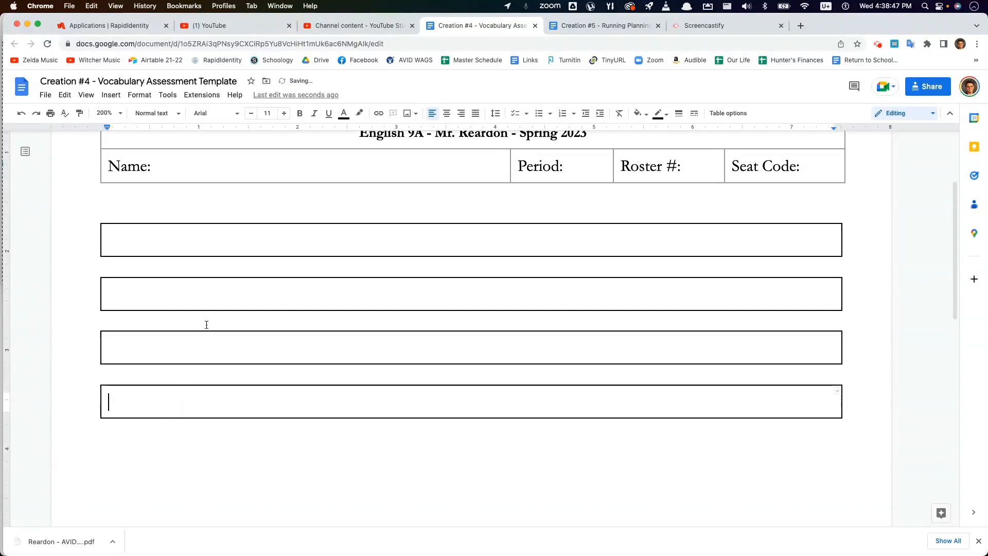
Enter "Directions:" in the first single-cell table below the header
click(204, 242)
text(Direc)
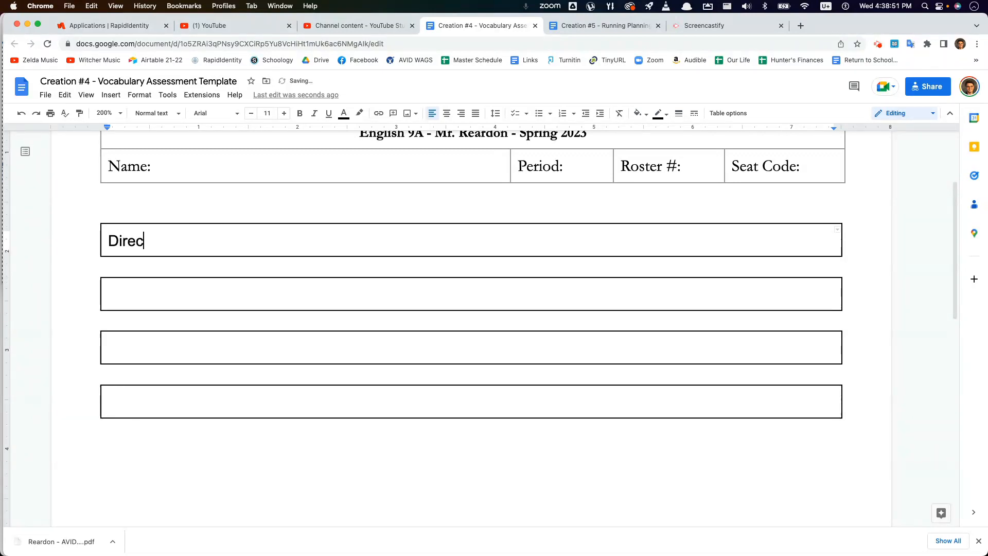
text(t ions)
right_click(216, 239)
click(189, 242)
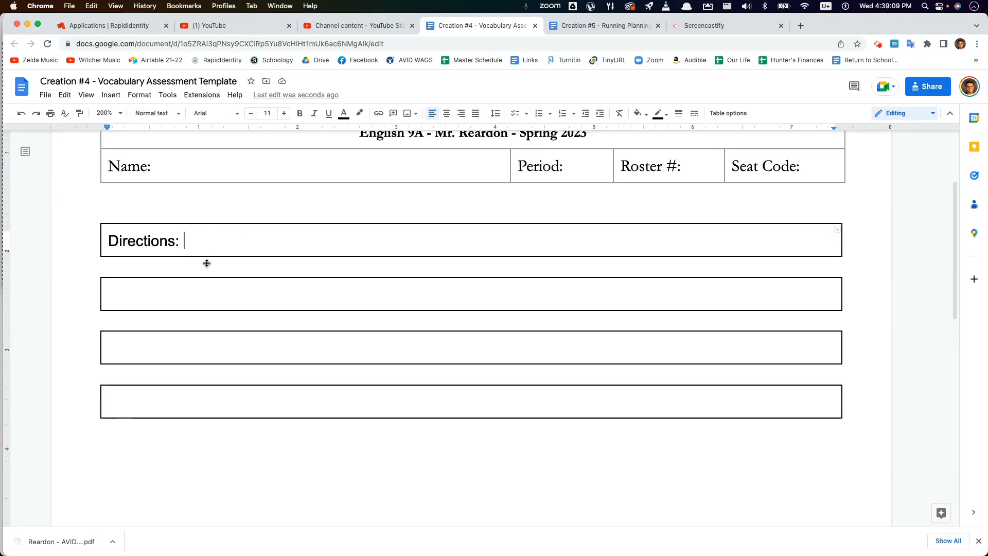
Split the single cell of the table below the directions box into 5 columns and 3 rows
click(205, 282)
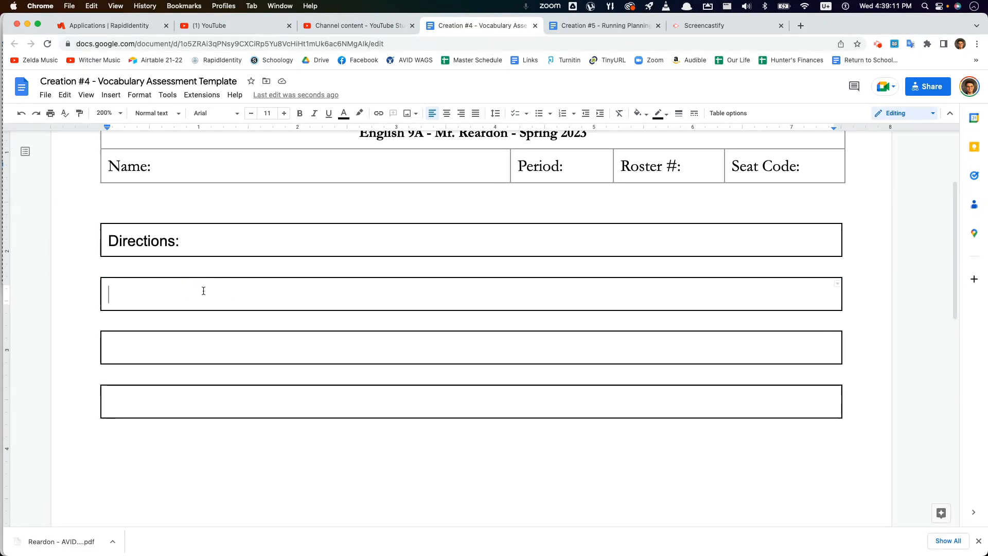
double_click(200, 291)
click(214, 295)
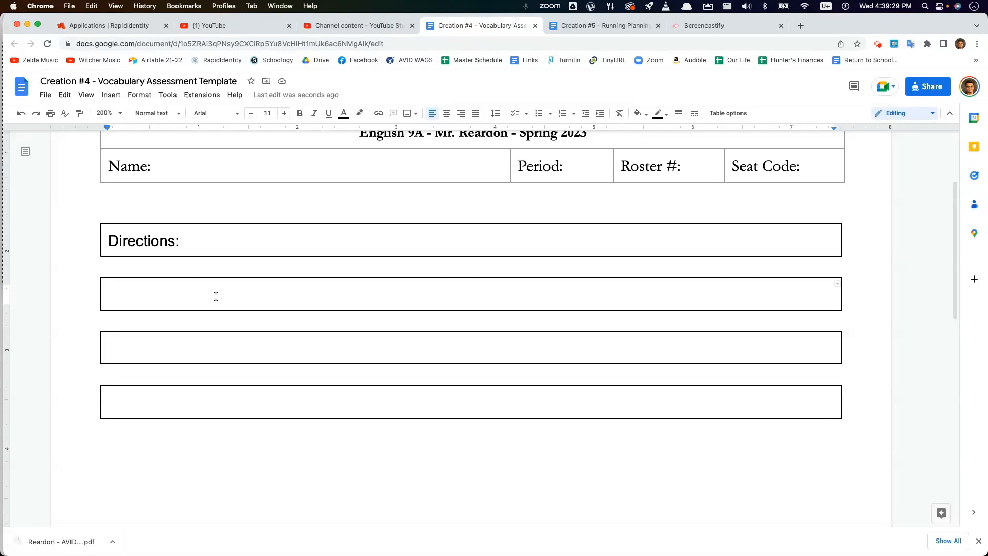
click(230, 304)
click(243, 302)
right_click(185, 295)
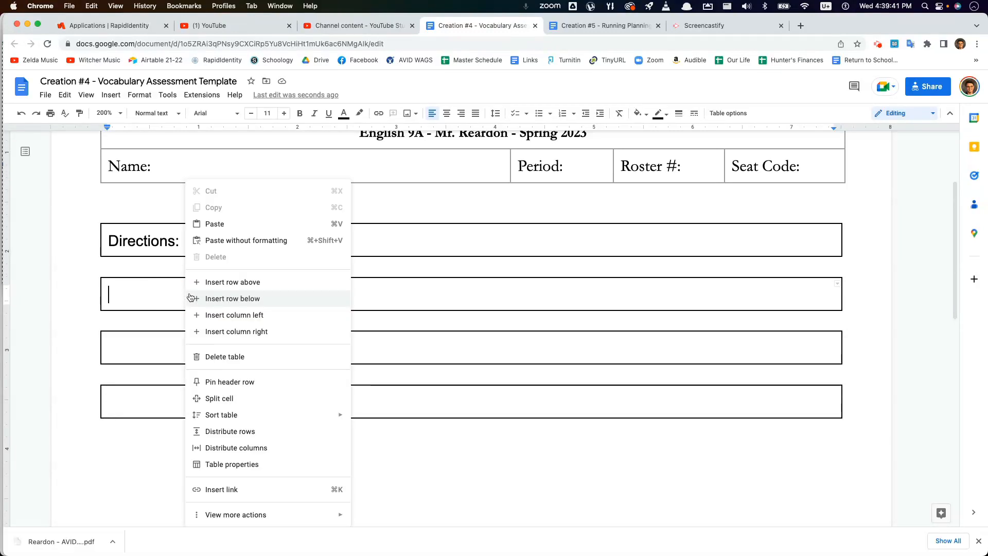
click(155, 292)
right_click(156, 291)
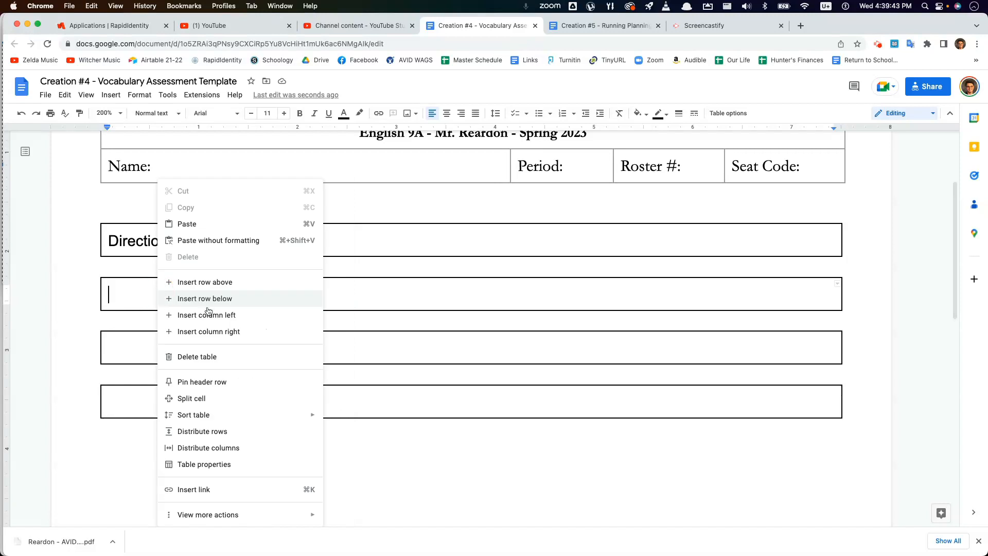
click(229, 399)
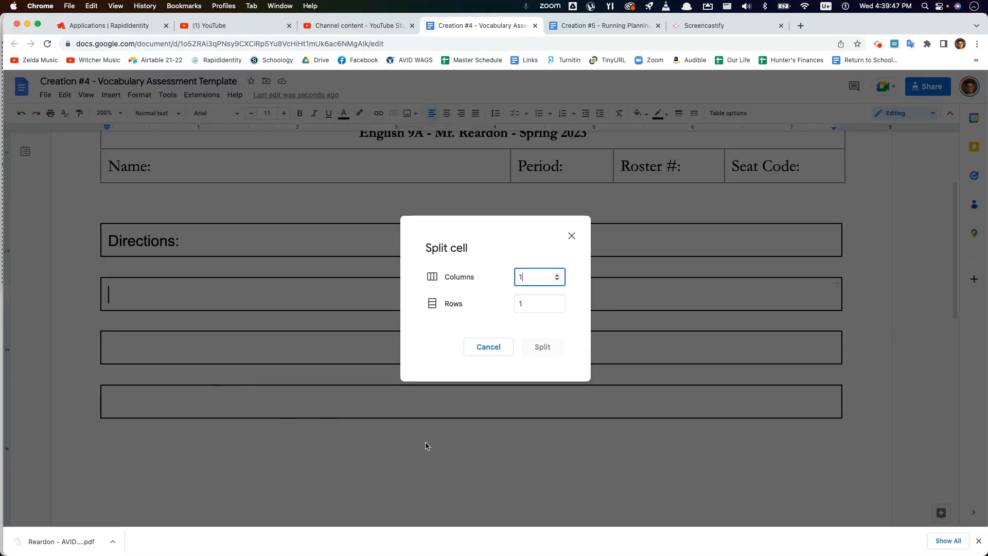
click(530, 278)
double_click(530, 281)
drag(533, 305, 514, 303)
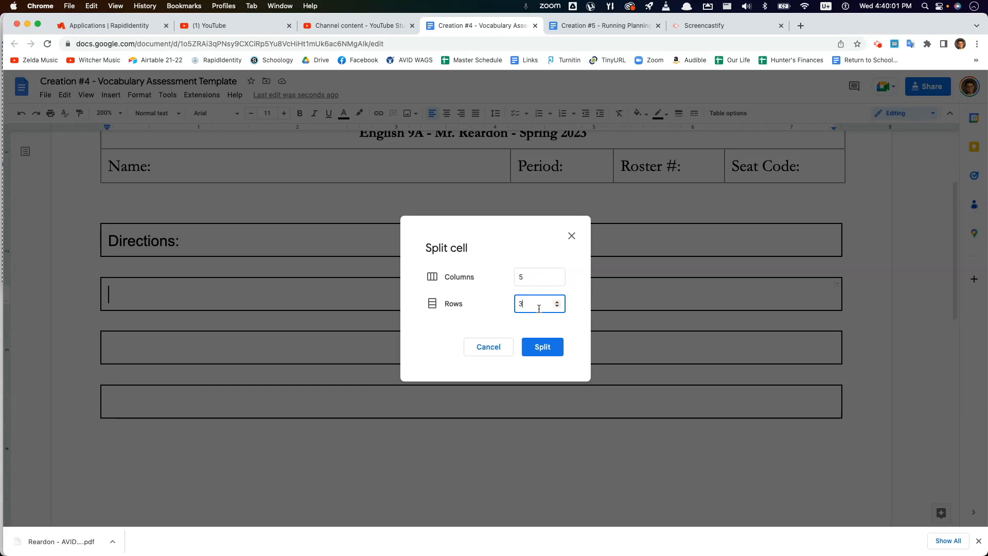
click(539, 347)
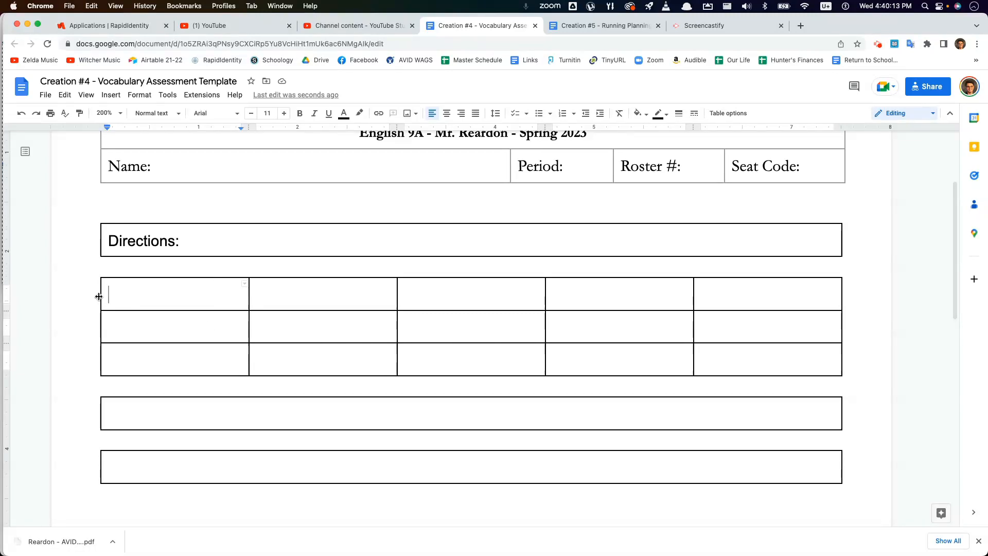
Narrow the word grid by moving its two outer edges inward by about a third of an inch each, and distribute its columns evenly
drag(100, 297, 133, 302)
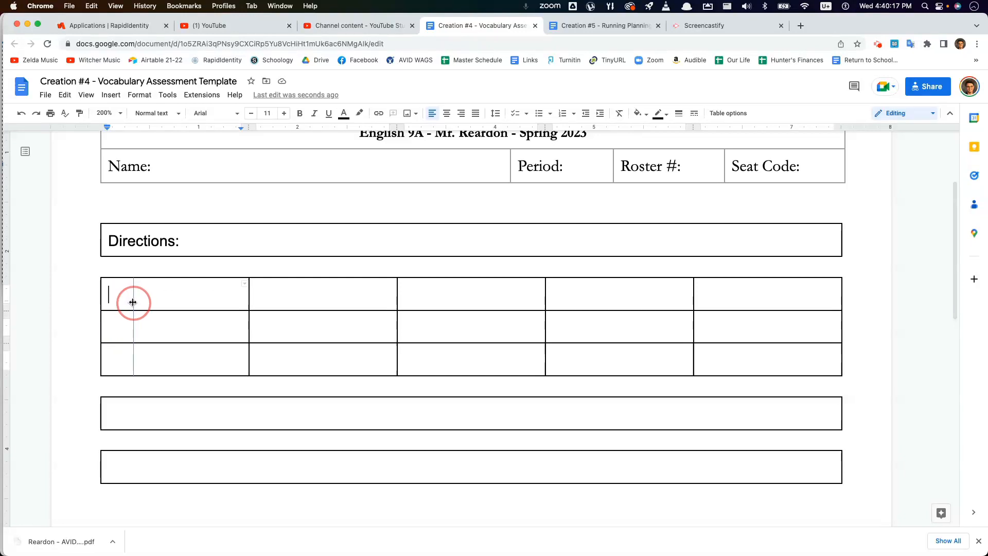
drag(134, 301, 134, 302)
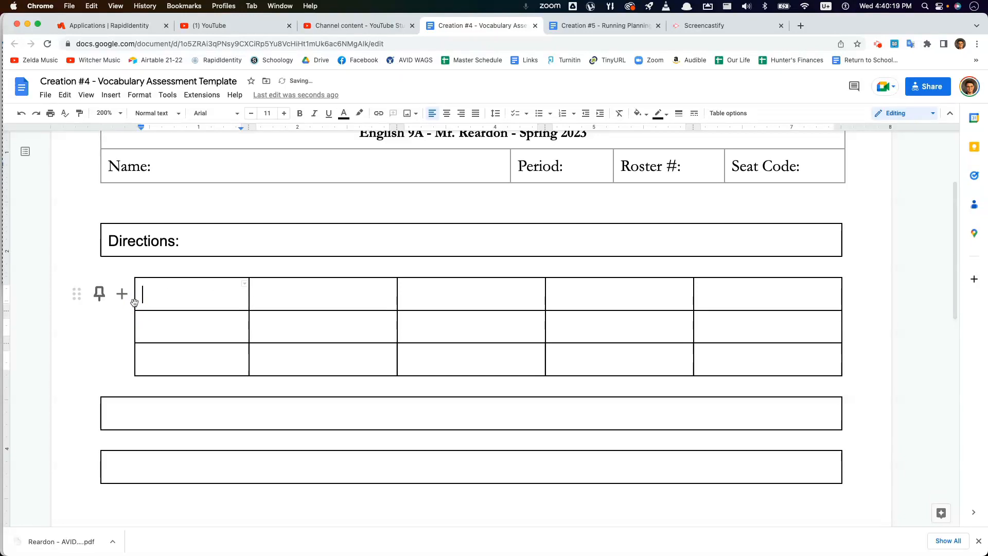
drag(842, 292, 809, 297)
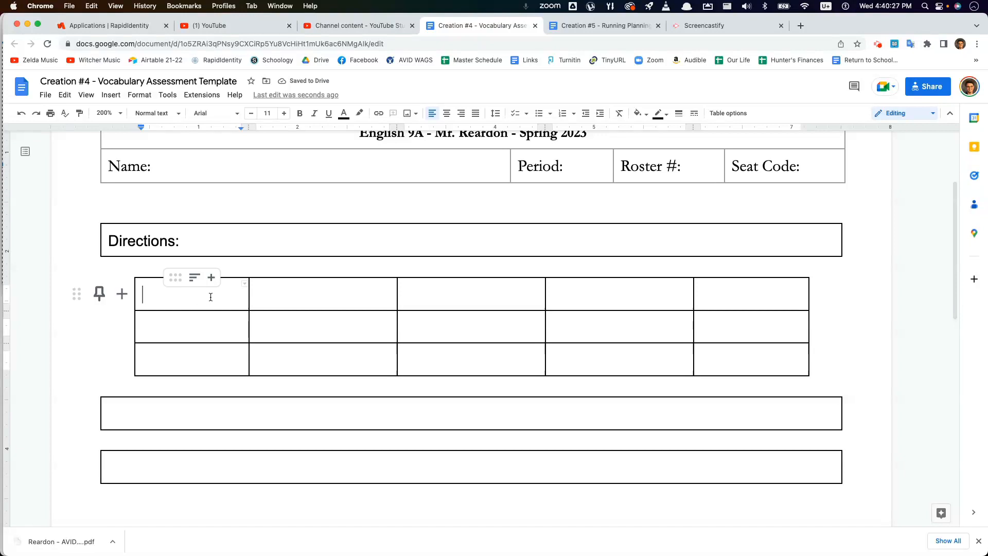
drag(214, 301, 709, 350)
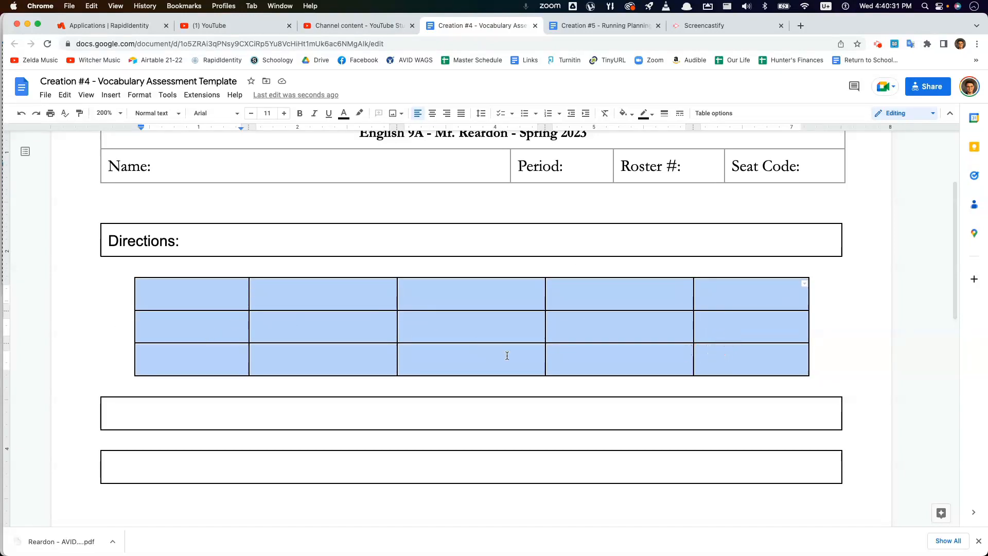
right_click(448, 333)
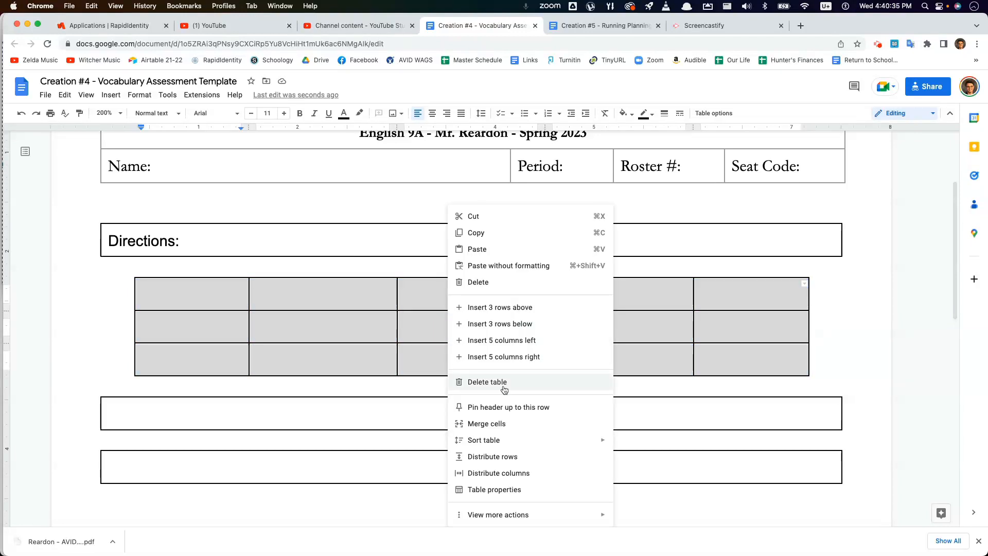
click(564, 478)
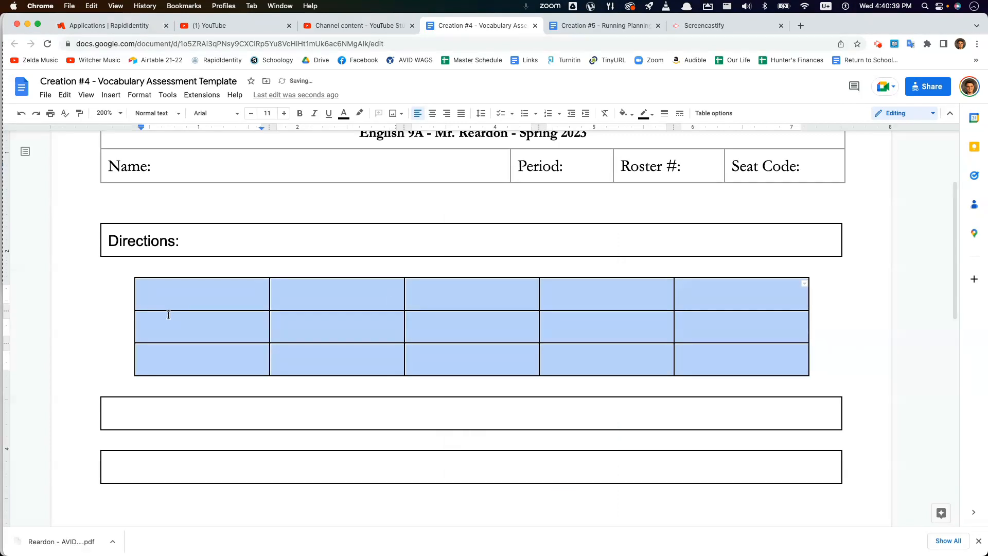
click(203, 303)
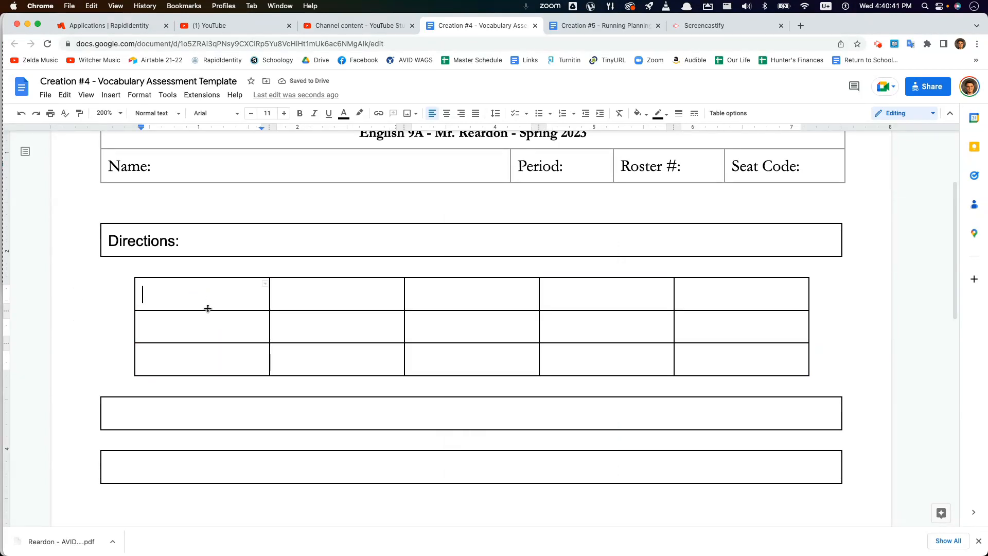
scroll(205, 304, up, 1)
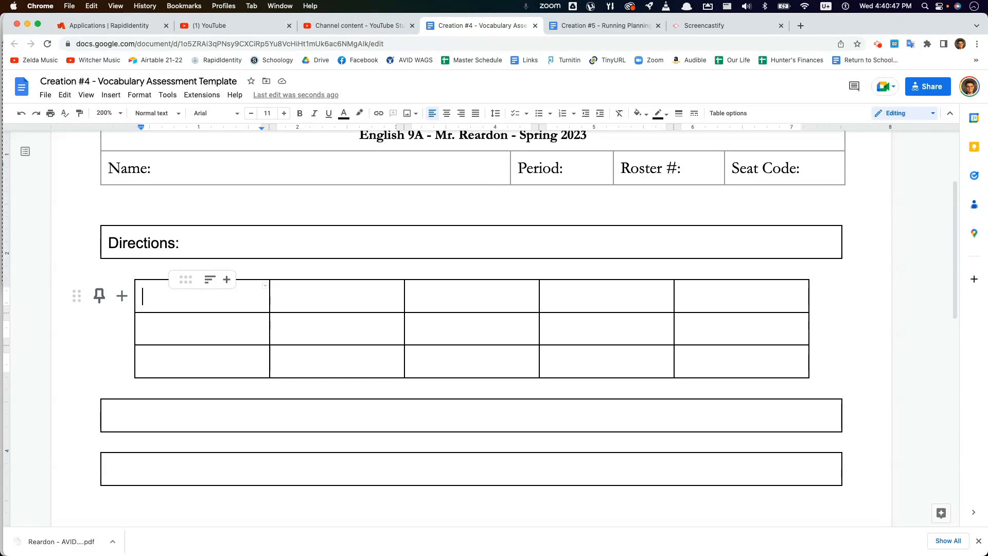
text(wor)
key(BackSpace)
key(BackSpace)
key(BackSpace)
text(a.)
key(BackSpace)
key(BackSpace)
key(BackSpace)
key(BackSpace)
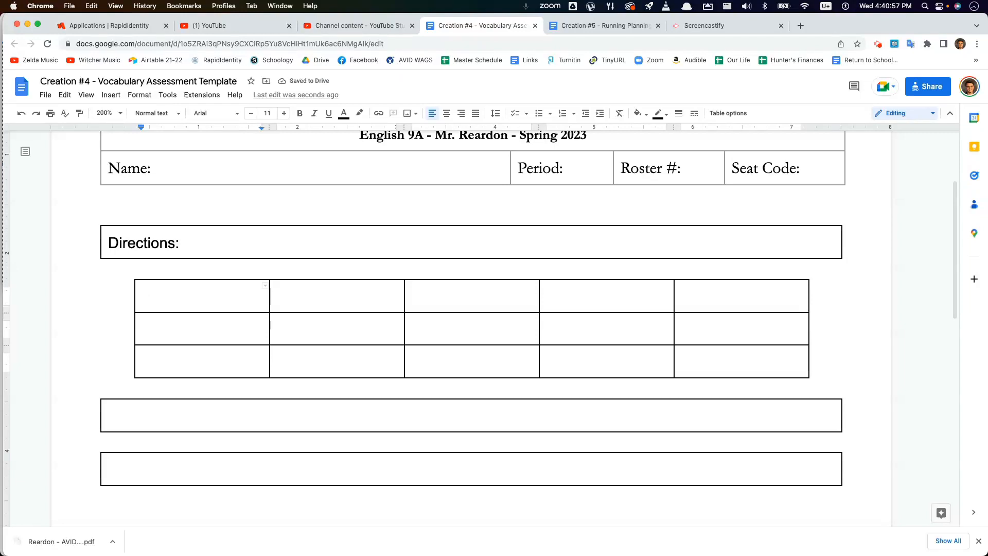
Enter the placeholder "word" in all five cells of the grid's first row
text(word)
key(Tab)
text(word)
key(Tab)
text(word)
key(Tab)
text(owrd)
key(BackSpace)
key(BackSpace)
key(BackSpace)
key(BackSpace)
text(worl)
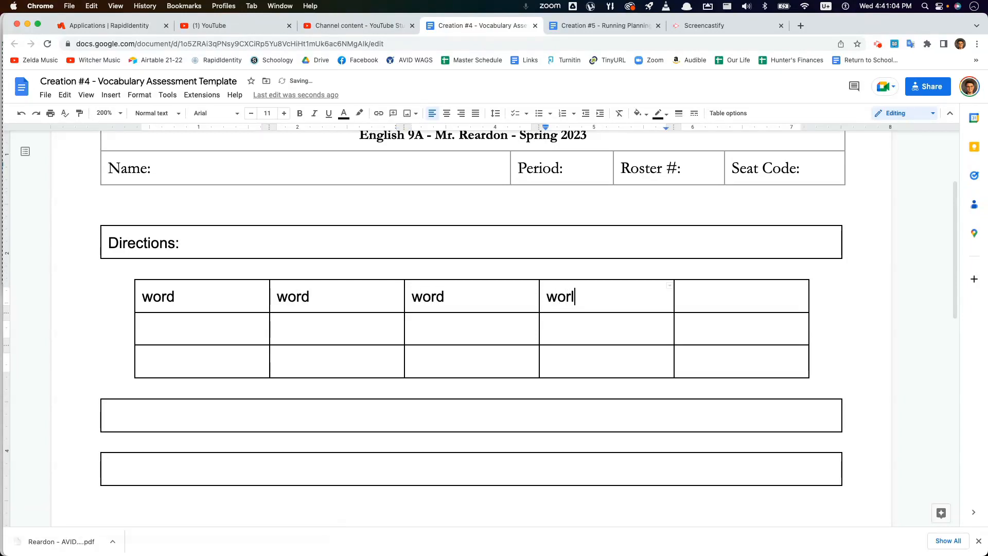
key(BackSpace)
text(d)
key(Tab)
text(word)
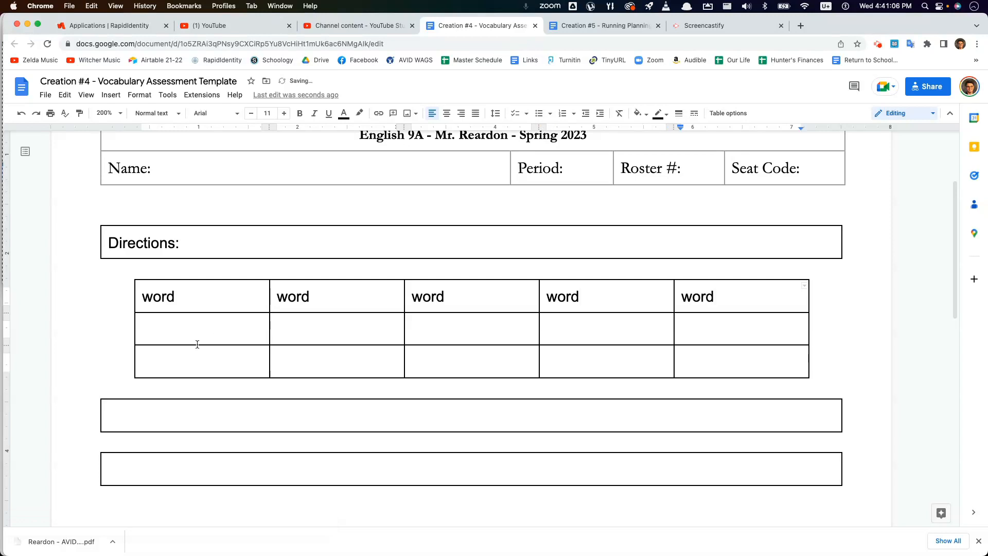
Fill every cell of the grid's second and third rows with the placeholder "word"
click(128, 327)
text(word)
key(Tab)
text(word)
key(Tab)
text(word)
key(Tab)
text(wordW)
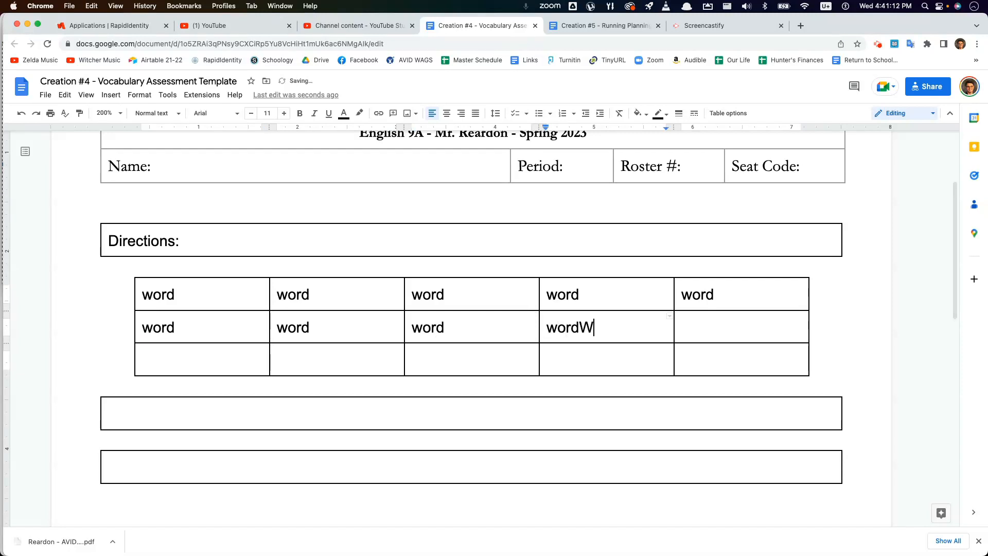
key(BackSpace)
key(Tab)
text(W)
key(BackSpace)
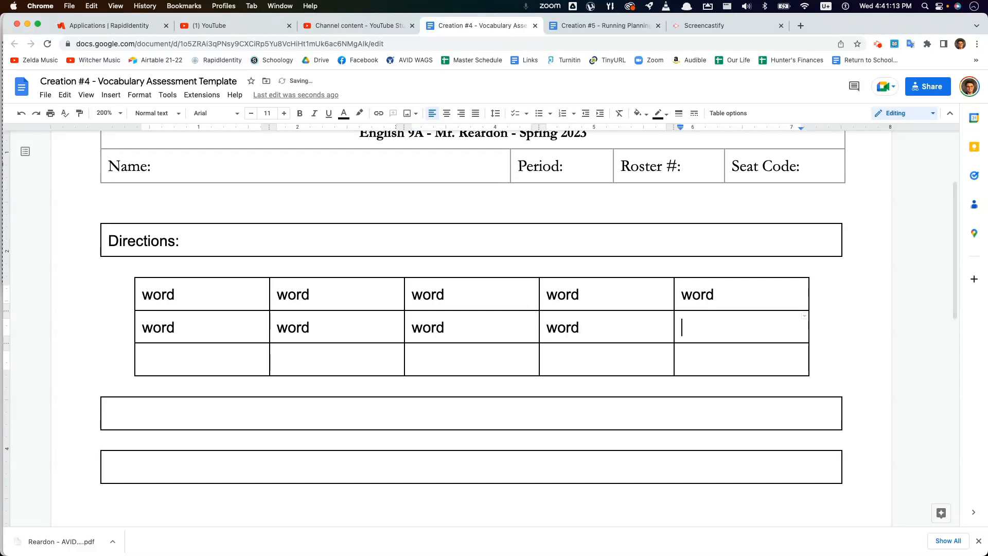
text(word)
drag(207, 331, 227, 359)
text(word	word	word	word	word)
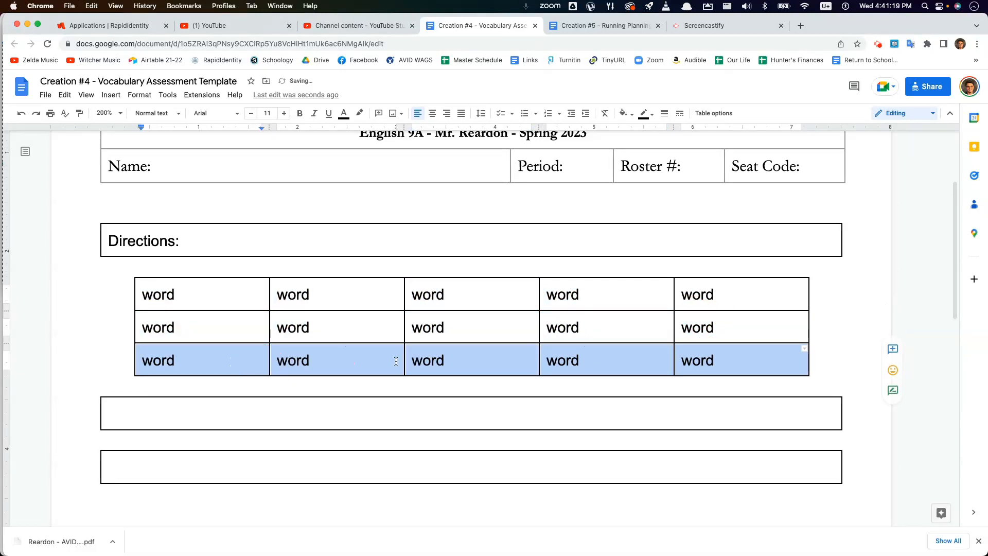
click(366, 361)
drag(190, 331, 734, 338)
right_click(642, 332)
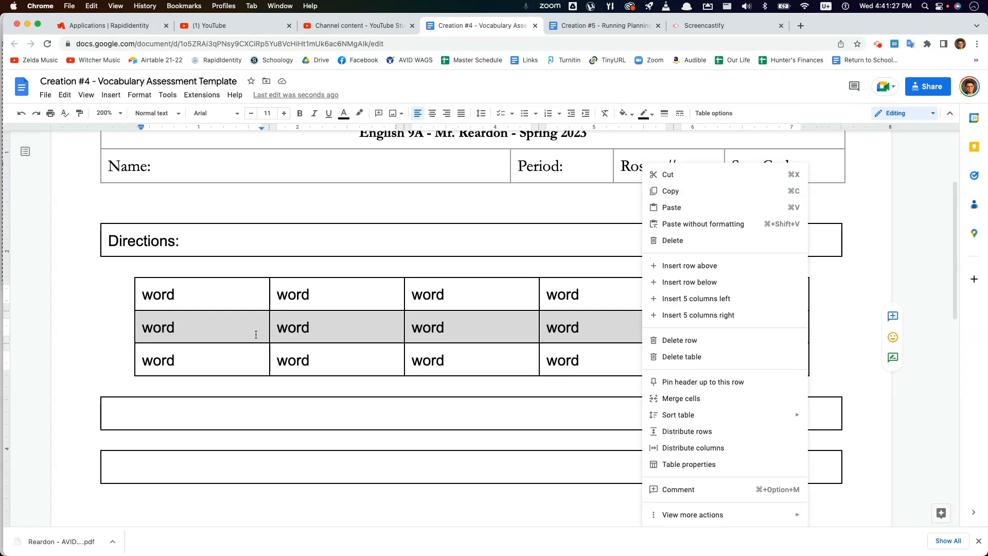
click(222, 337)
click(180, 328)
drag(180, 328, 690, 326)
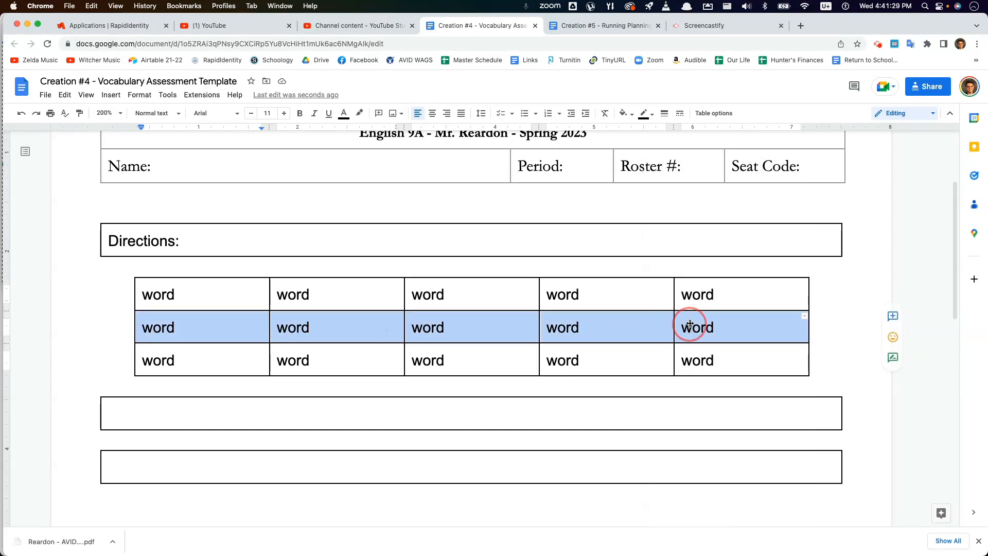
right_click(690, 327)
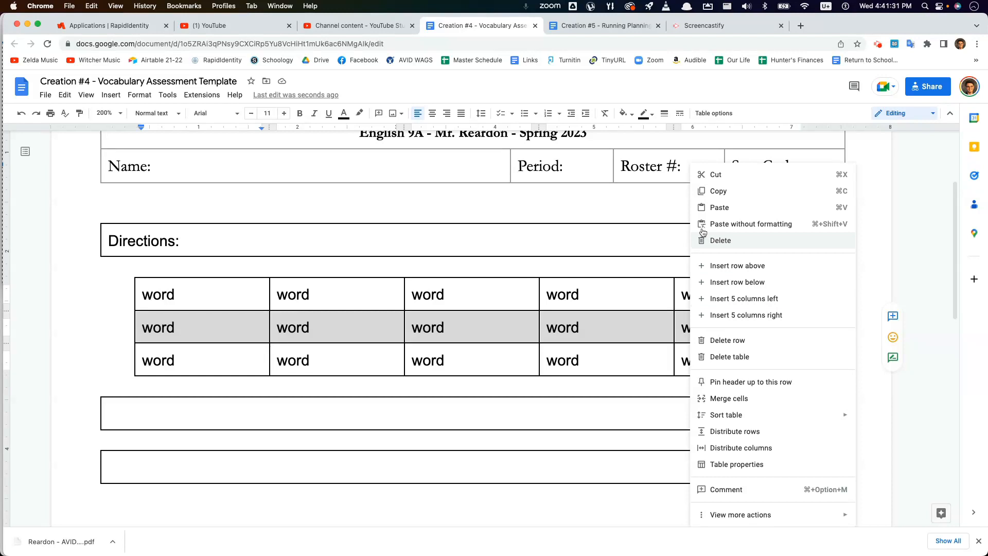
click(504, 324)
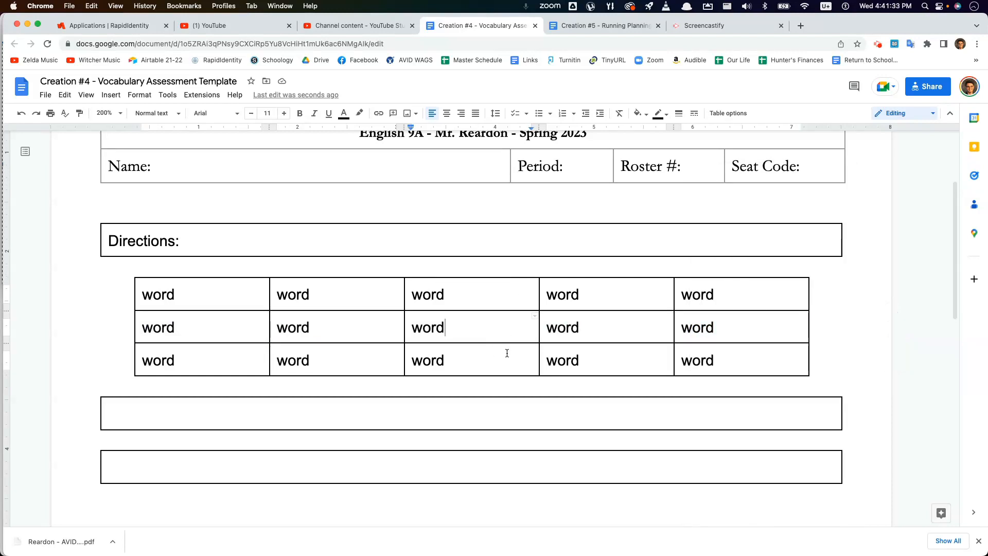
Center the text horizontally in all cells of the word grid
scroll(302, 390, down, 1)
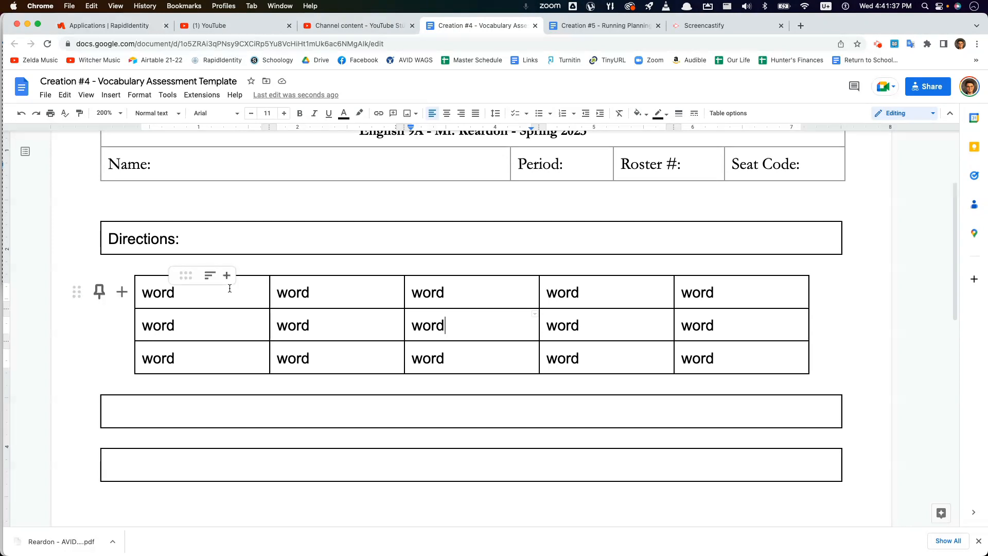
drag(232, 298, 711, 357)
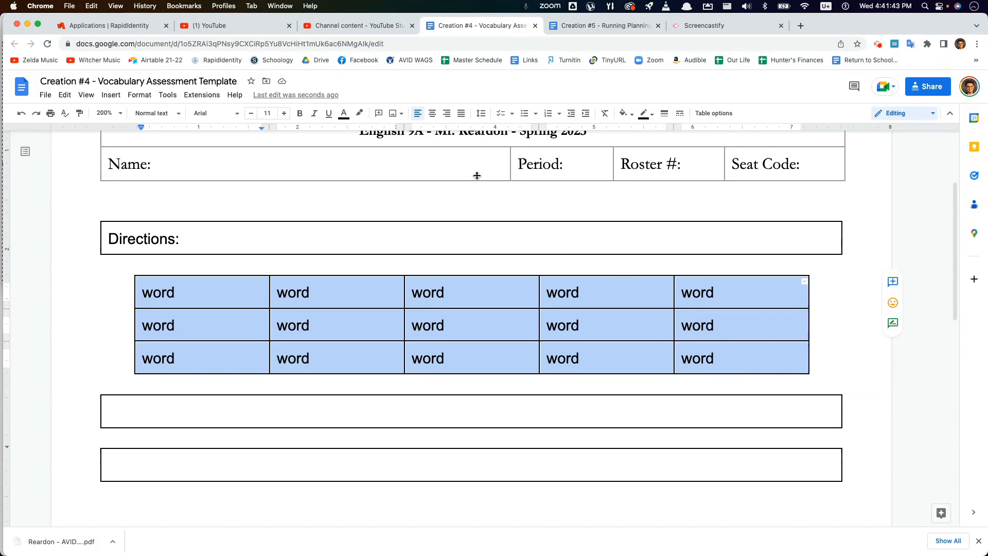
click(433, 118)
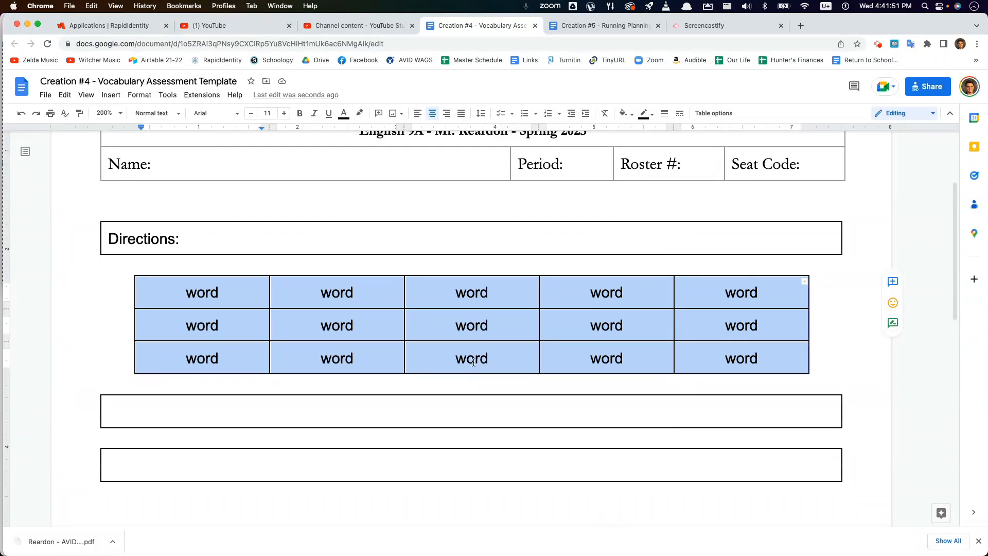
click(236, 325)
click(154, 290)
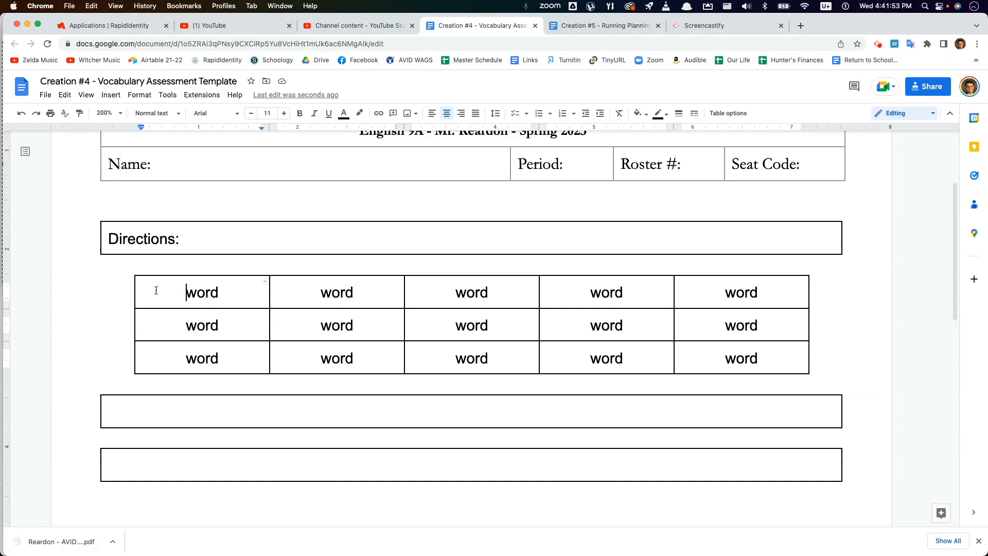
Copy the whole word grid together with the blank lines directly above and below it
drag(162, 270, 183, 383)
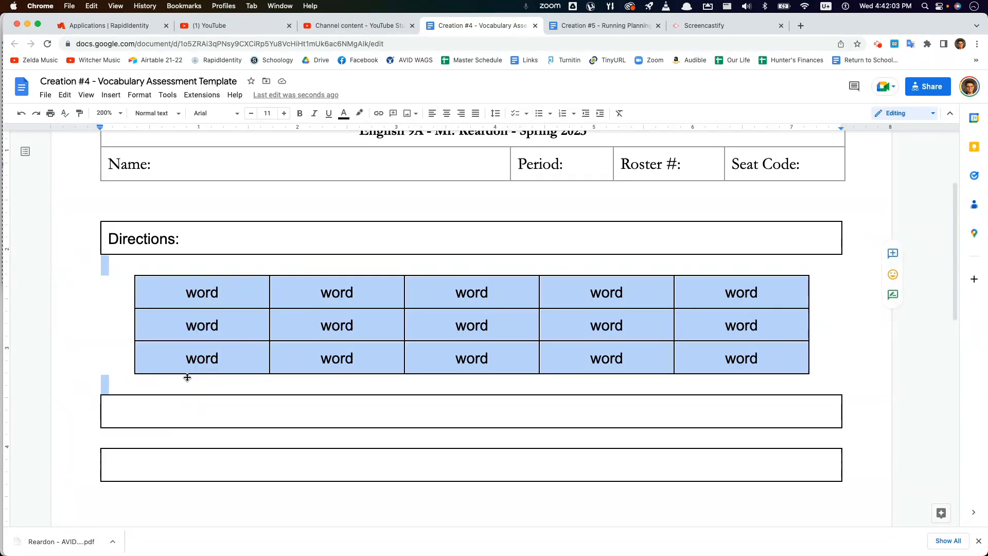
right_click(187, 377)
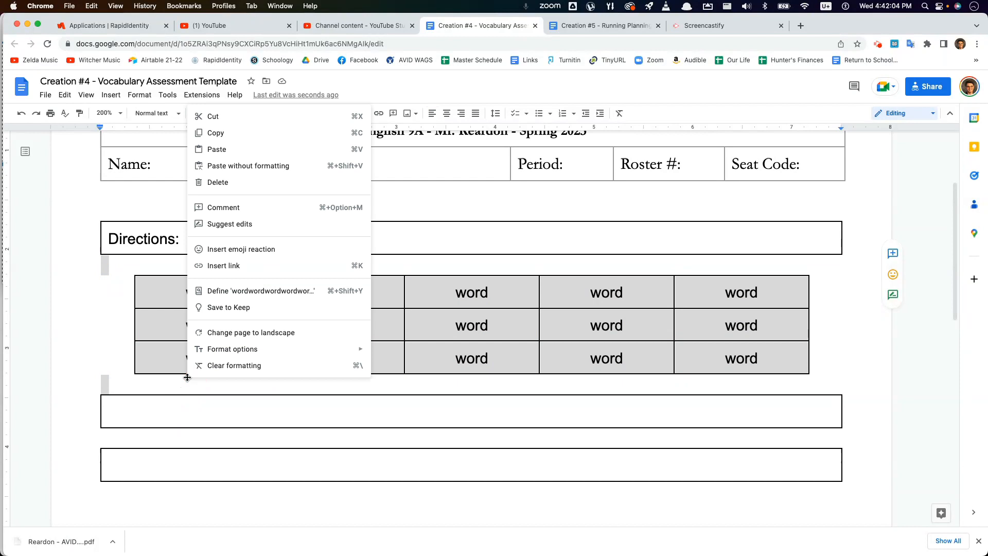
click(224, 130)
Set a minimum row height of 1.3 in for the empty single-cell table directly below the word grid
click(187, 412)
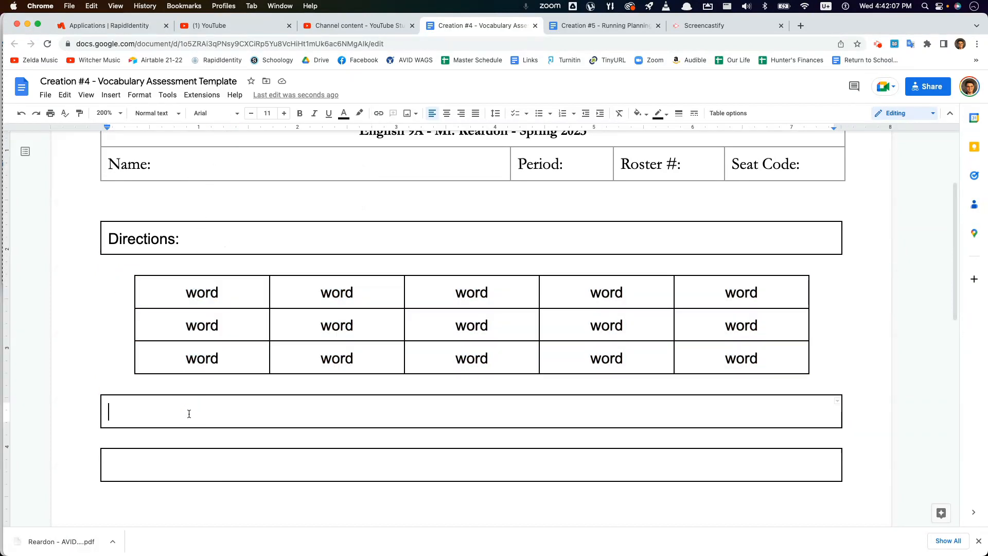
scroll(192, 415, down, 1)
scroll(192, 414, down, 1)
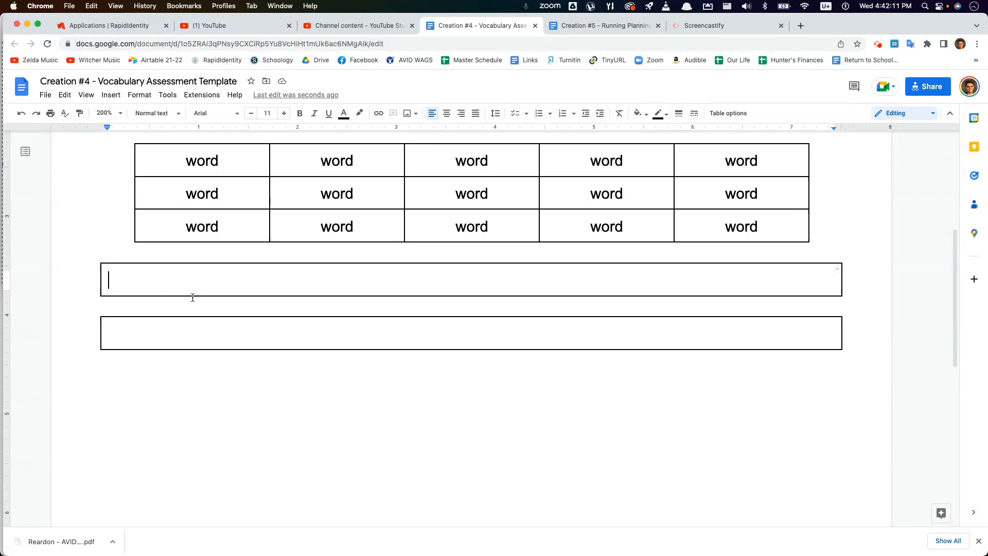
scroll(199, 306, up, 2)
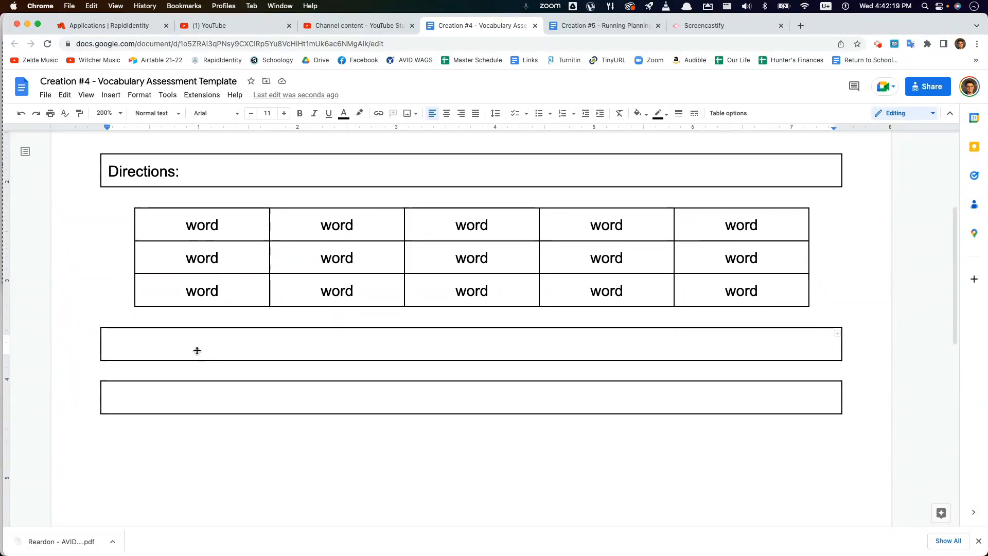
right_click(164, 348)
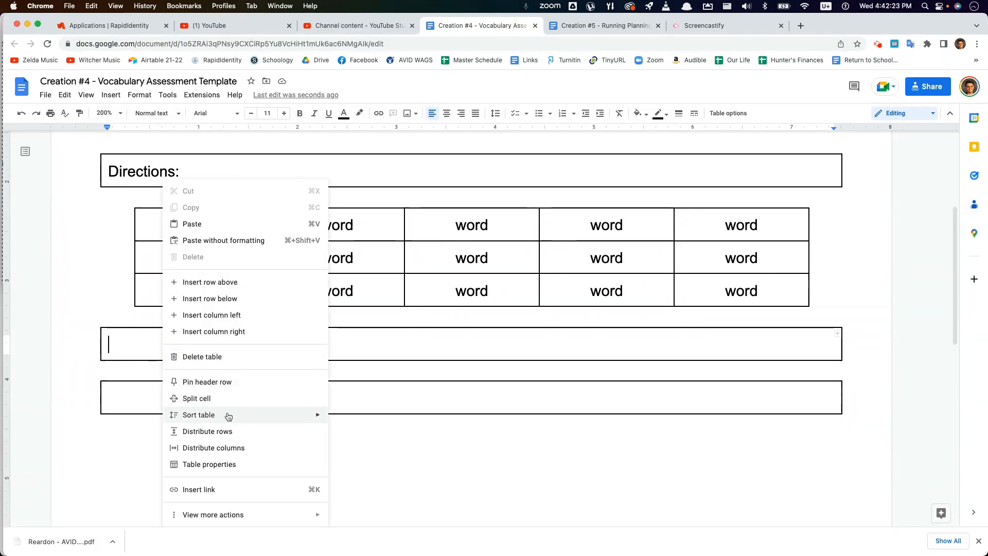
click(263, 464)
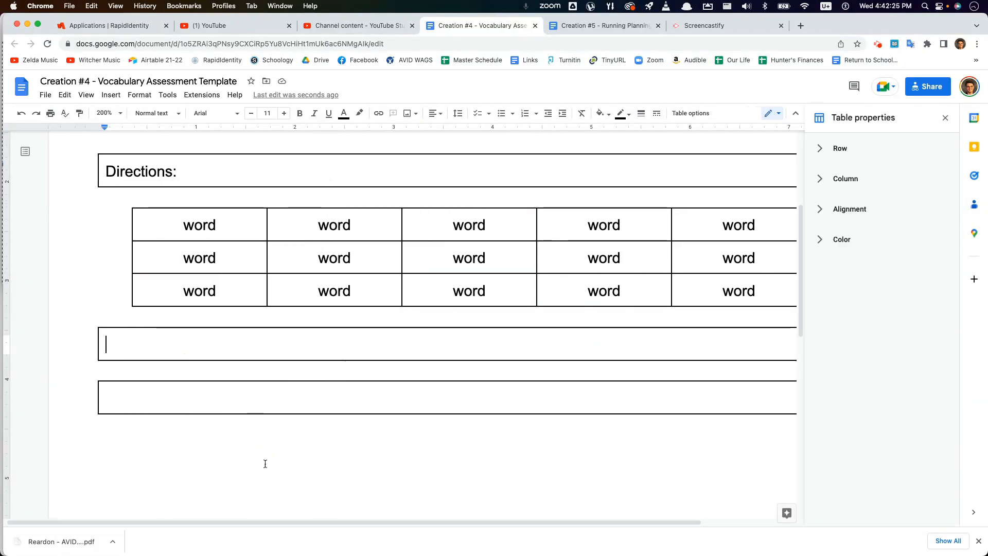
click(857, 155)
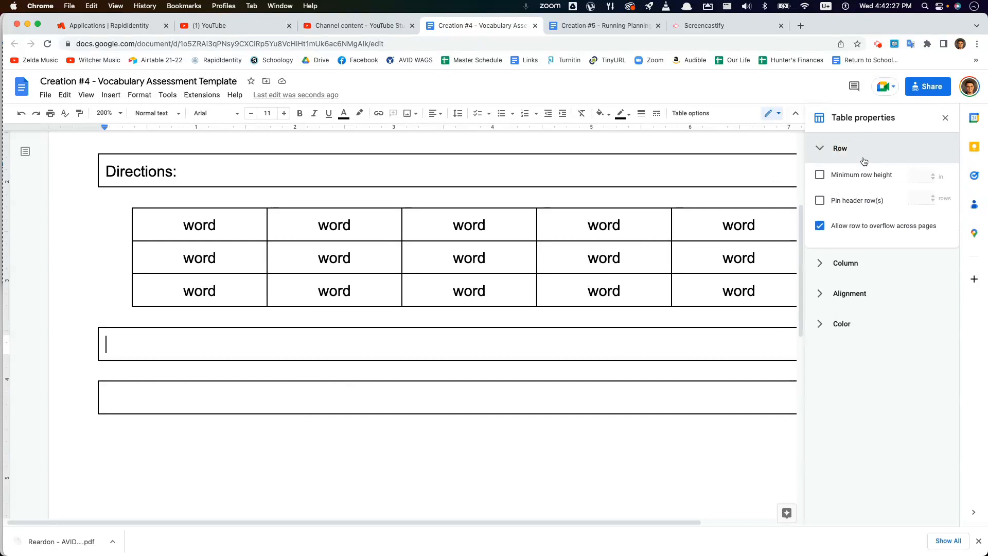
click(870, 176)
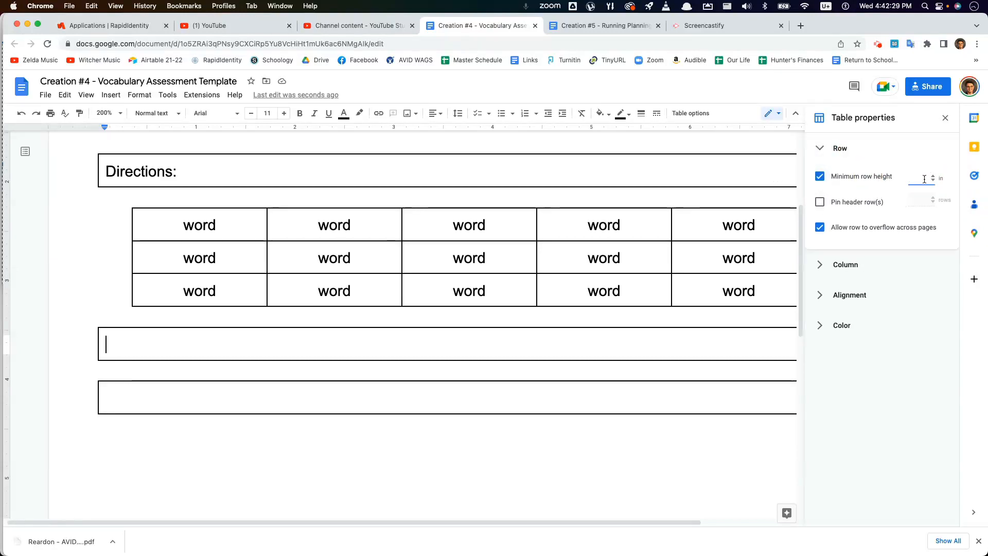
text(1)
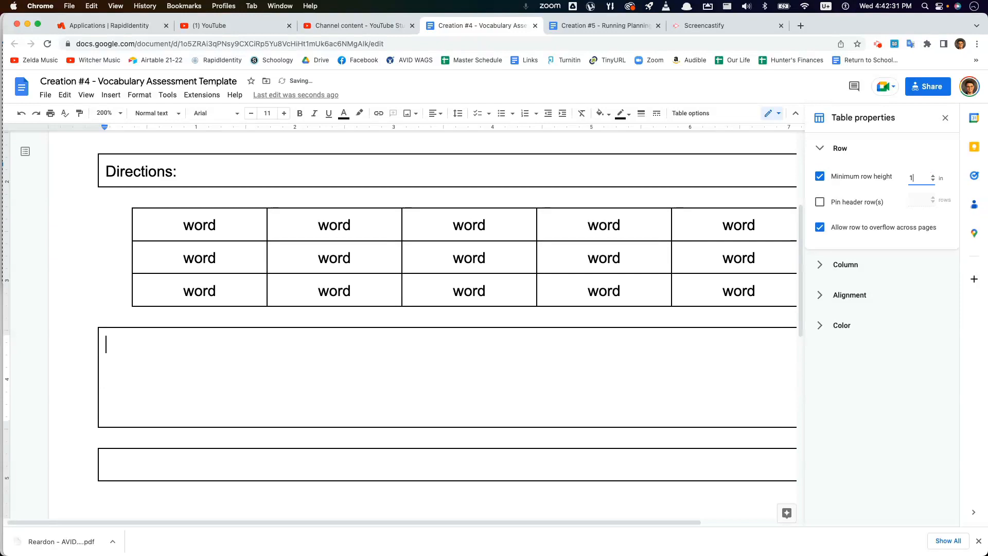
key(BackSpace)
text(1.3)
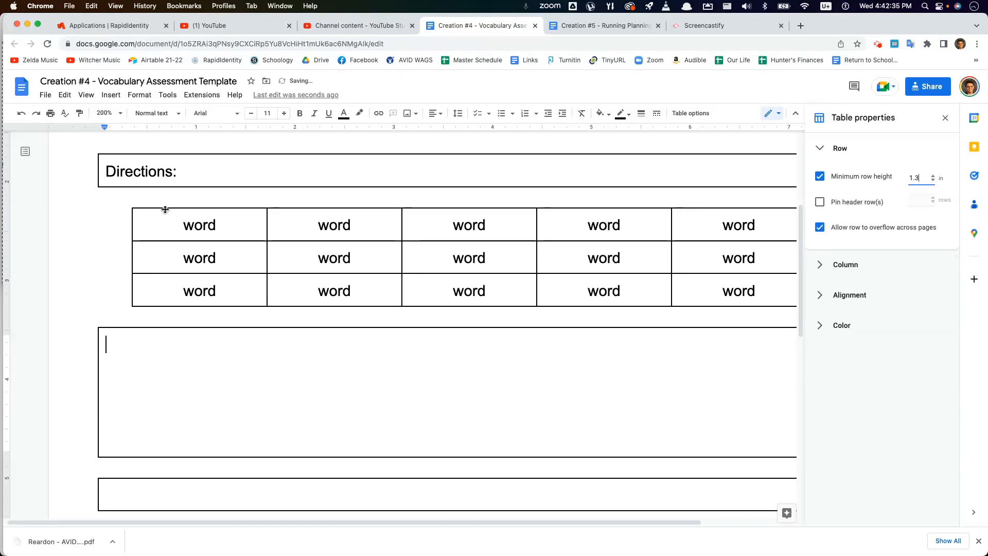
click(205, 367)
click(946, 119)
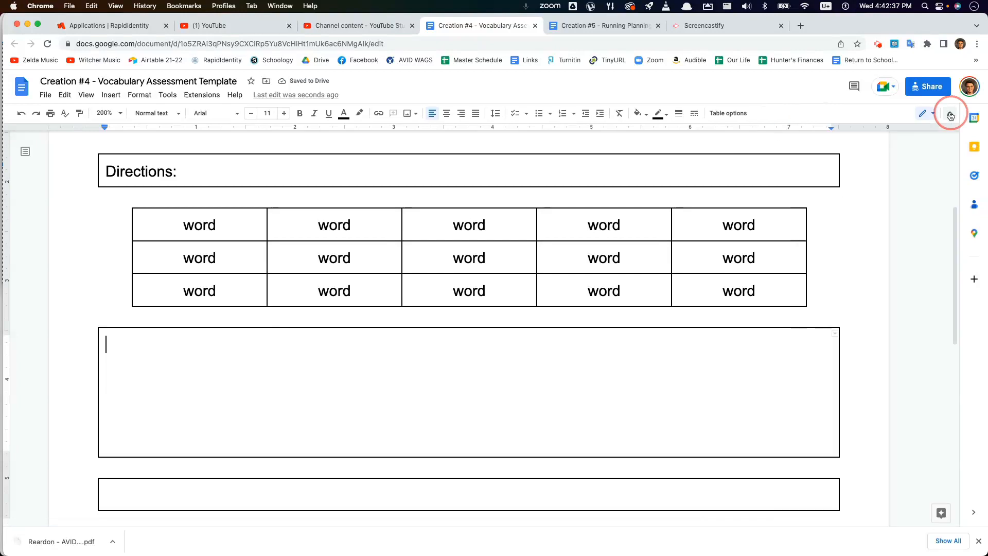
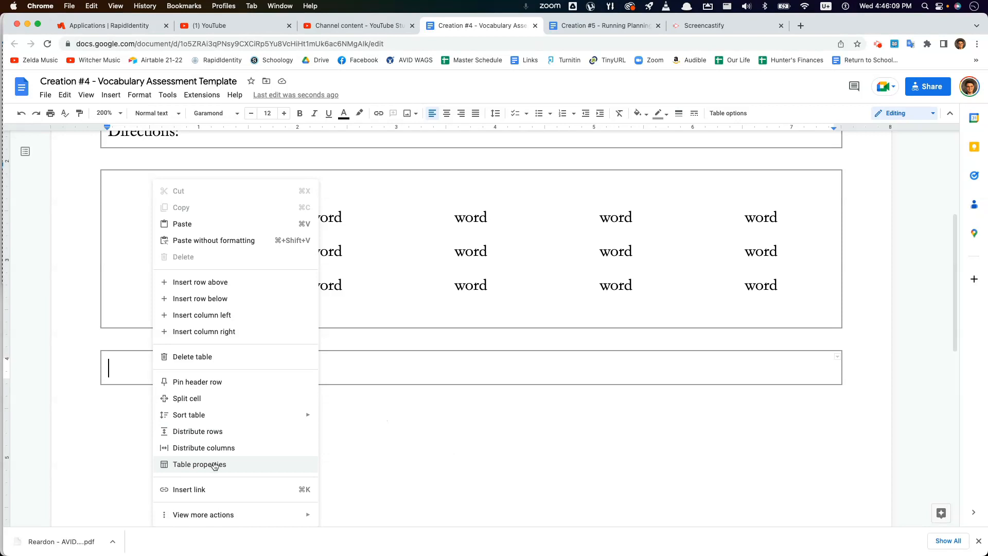
Split the empty table cell below the word box into two columns, keeping one row
click(217, 398)
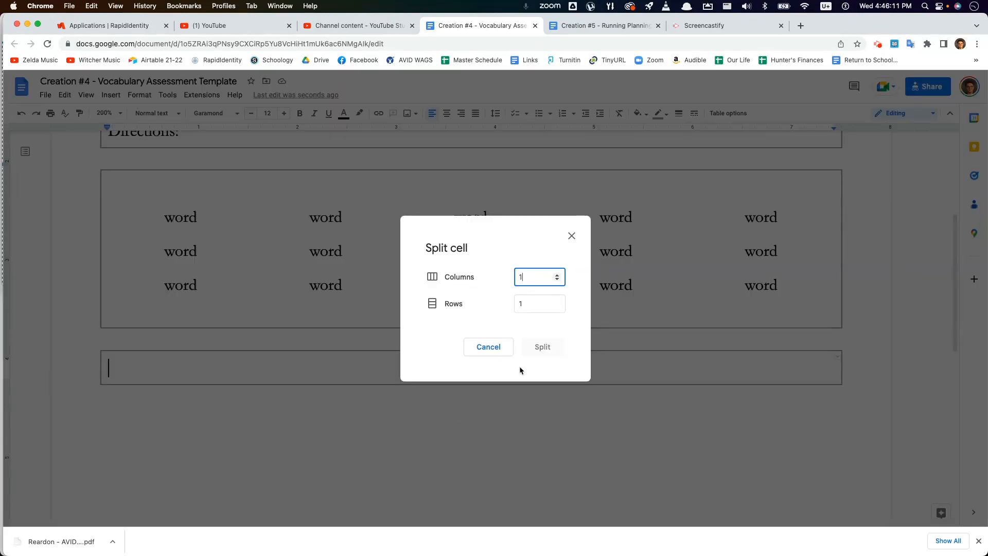
double_click(521, 276)
text(2)
key(Return)
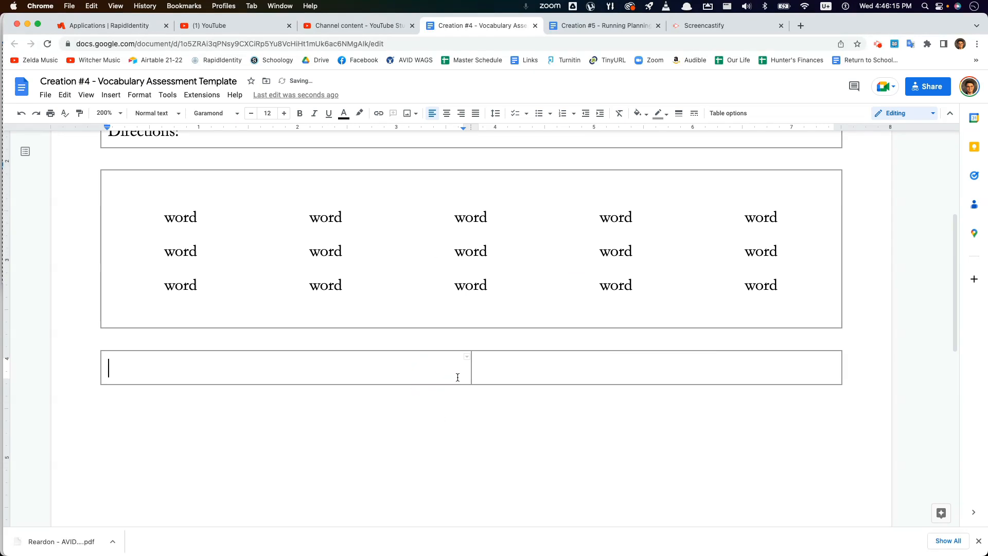
Narrow the left column of the split table to about 1.6 in and place the cursor in the wide right cell
drag(470, 373, 254, 371)
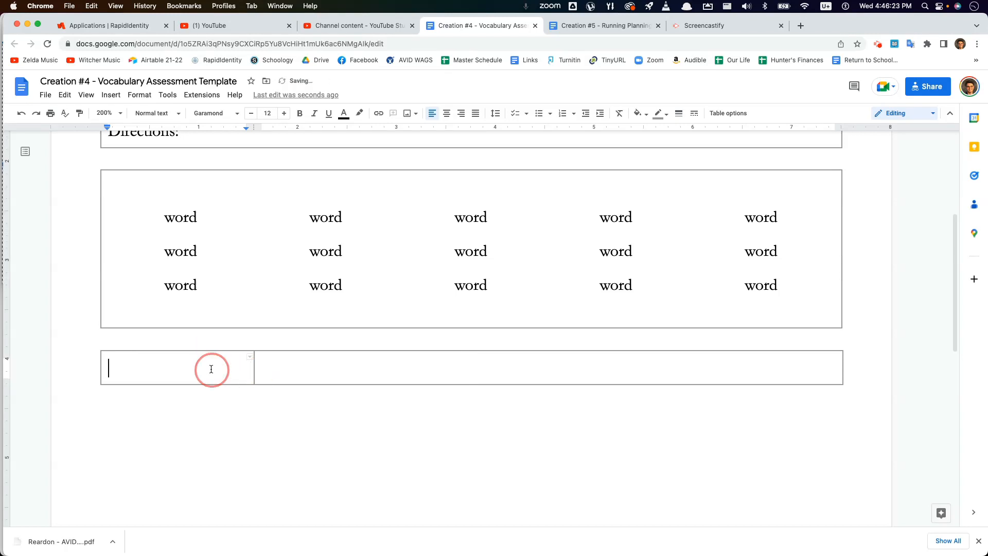
drag(253, 376, 257, 375)
click(251, 375)
click(304, 368)
click(239, 370)
click(266, 371)
click(205, 368)
click(334, 372)
Enter a numbered list item 1 with the placeholder "Definition" in the wide right cell
text(1. Definition)
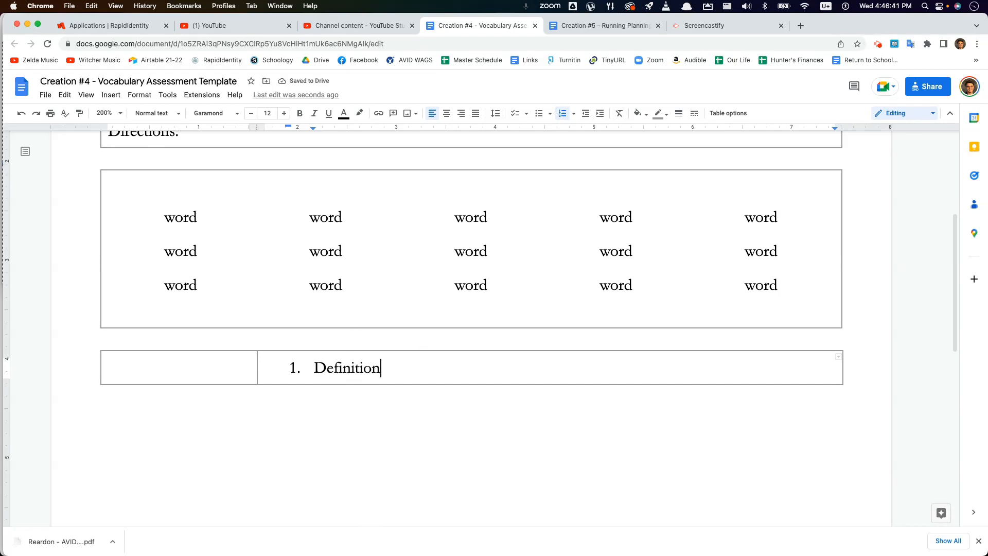
scroll(356, 493, up, 1)
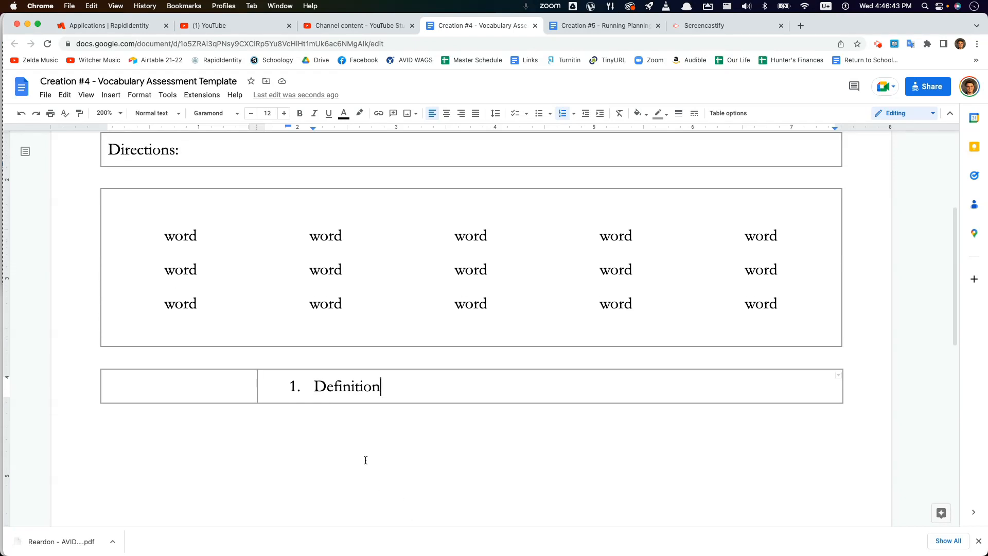
scroll(355, 449, down, 1)
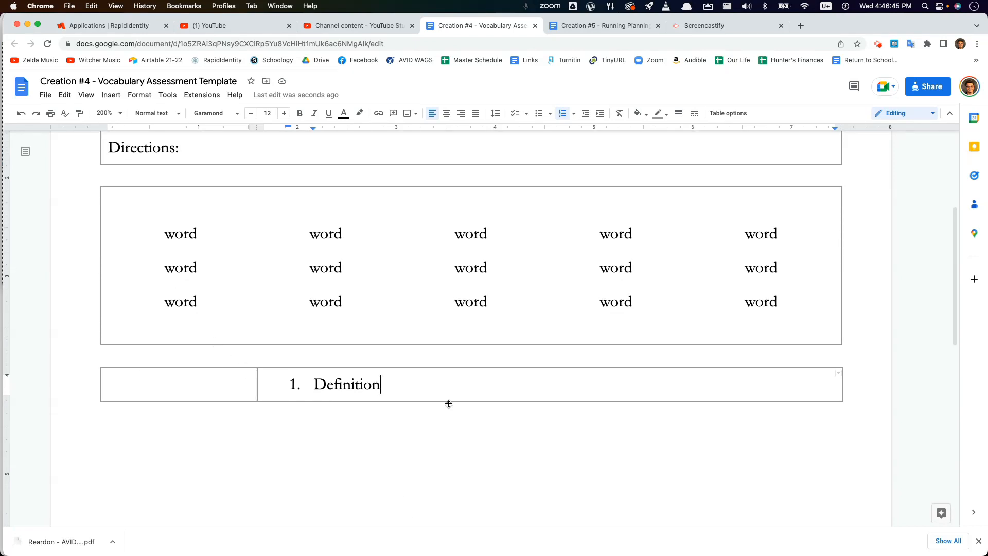
Delete the placeholder text "Definition" from the numbered item
drag(391, 397, 315, 397)
click(408, 388)
drag(408, 388, 314, 383)
key(BackSpace)
key(BackSpace)
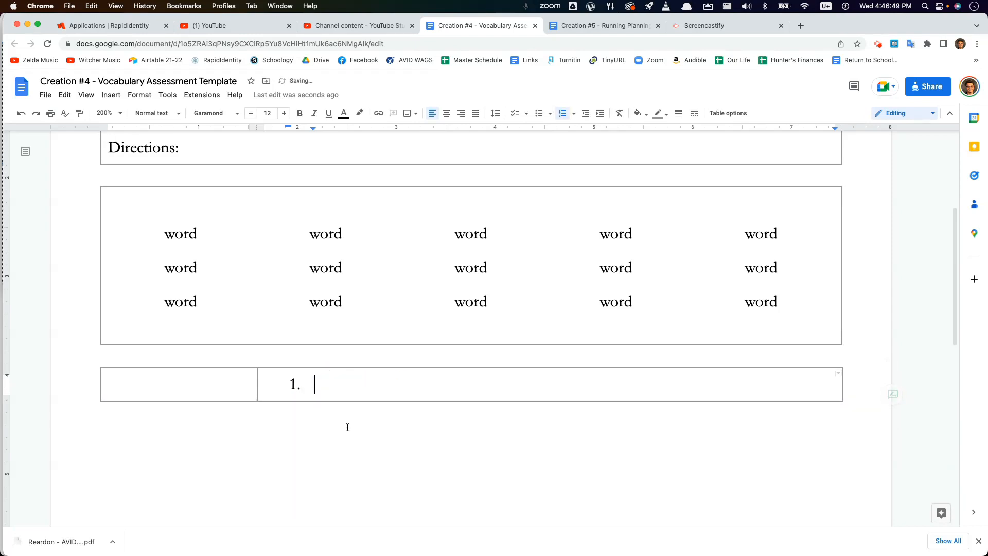
Widen the left column of the two-column table to about 5.9 in, leaving a narrow right column
click(251, 390)
drag(257, 391, 681, 394)
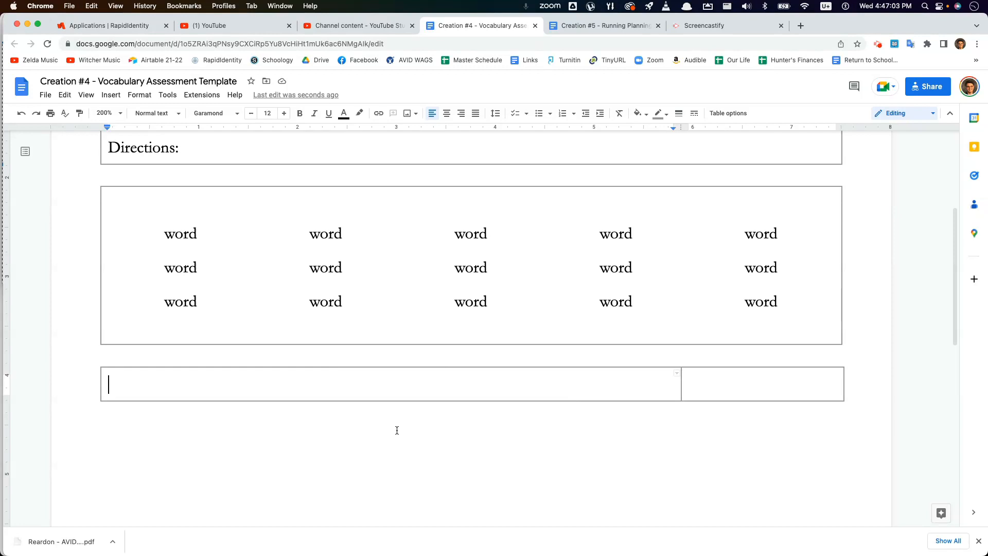
scroll(400, 432, down, 1)
scroll(400, 433, up, 1)
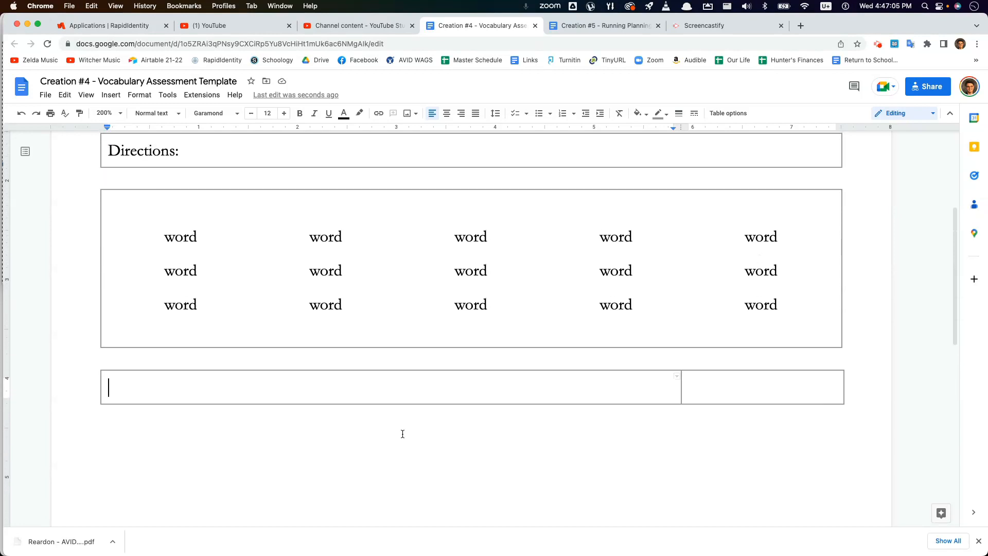
scroll(403, 434, down, 1)
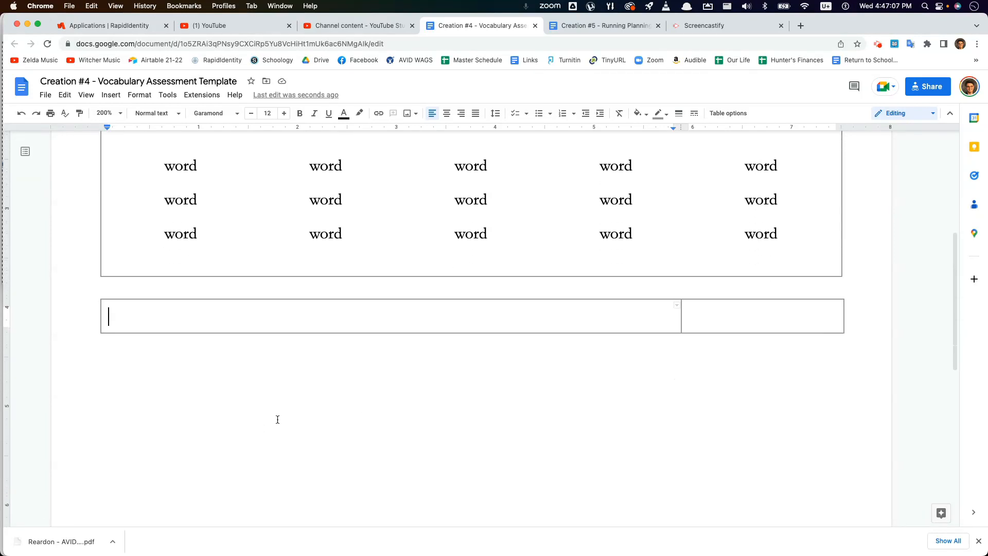
Add one row above and one row below in the two-column table, and narrow its left column to about 1.5 in
click(596, 325)
right_click(452, 322)
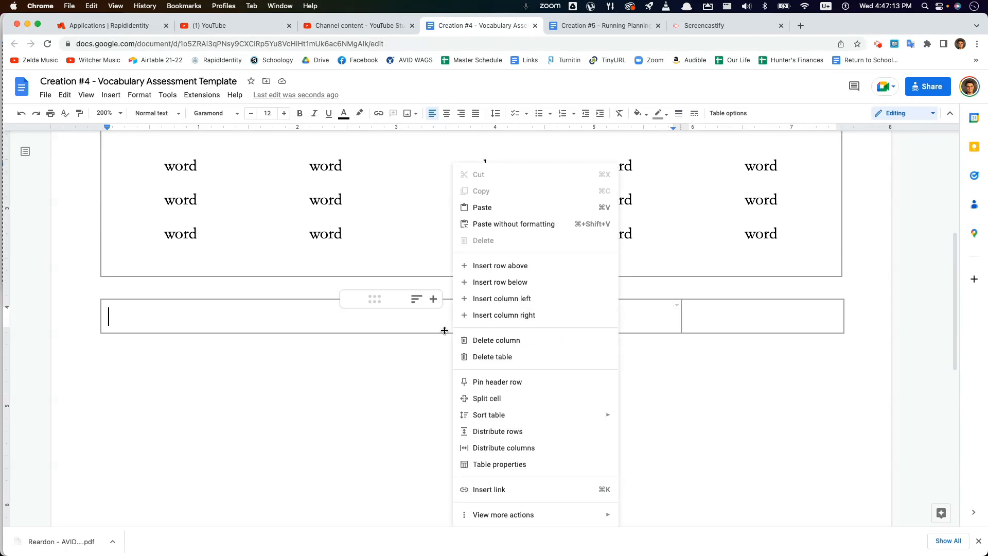
click(509, 266)
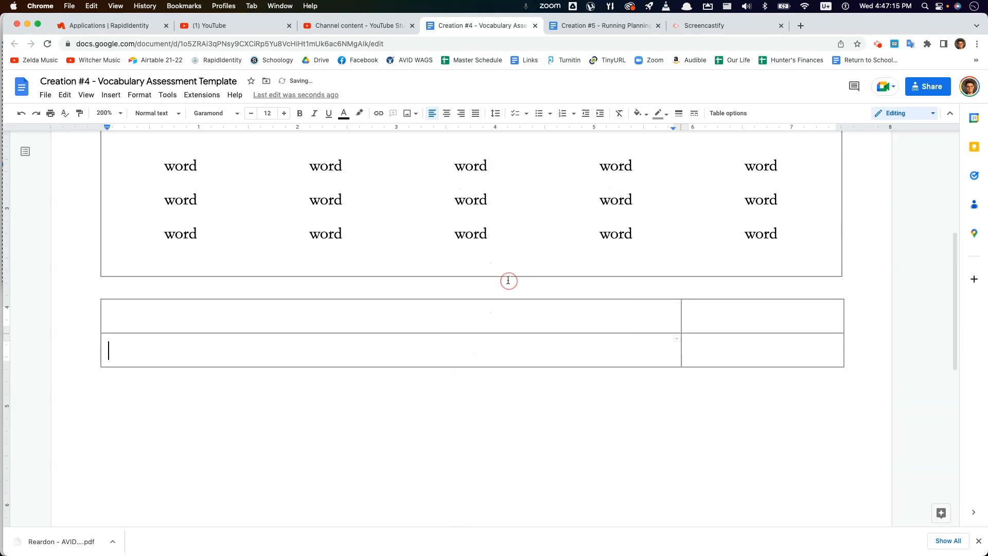
right_click(459, 337)
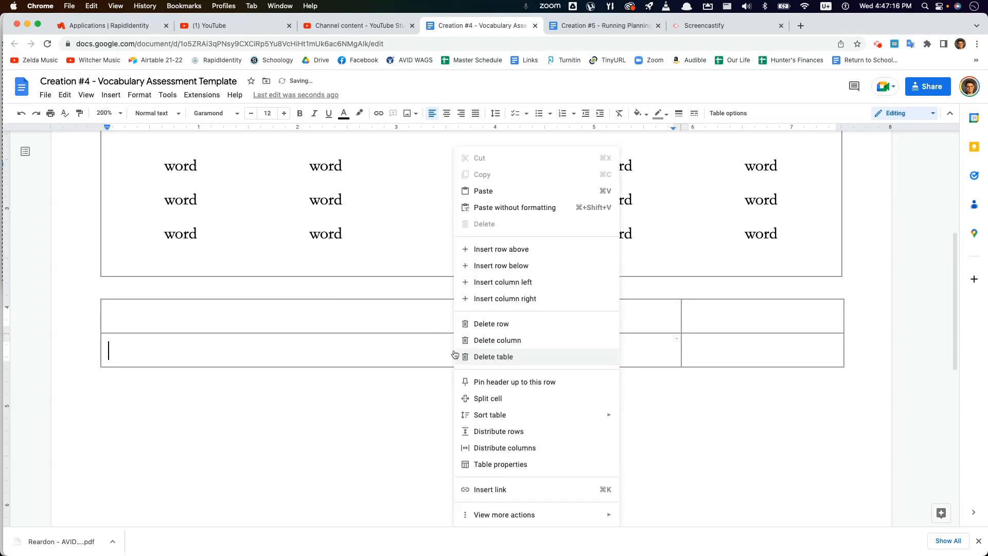
click(520, 265)
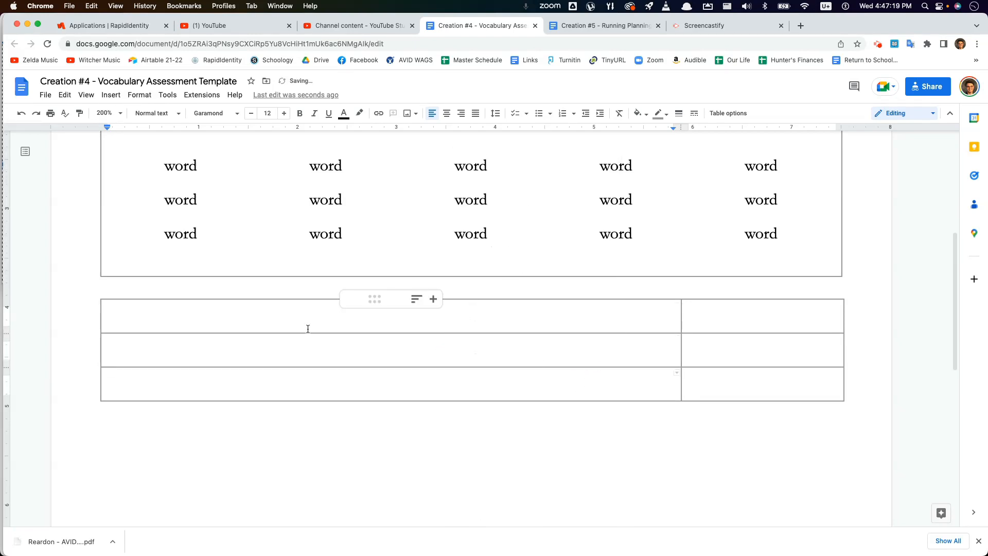
drag(310, 322, 242, 350)
click(662, 362)
Insert three rows below the three existing ones, and another six rows below the resulting six
drag(219, 317, 255, 382)
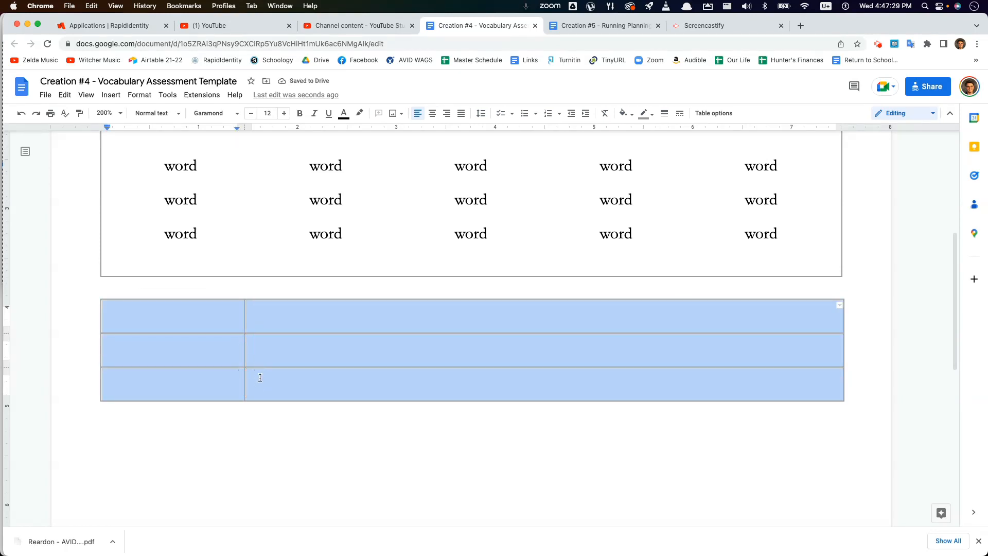
right_click(260, 378)
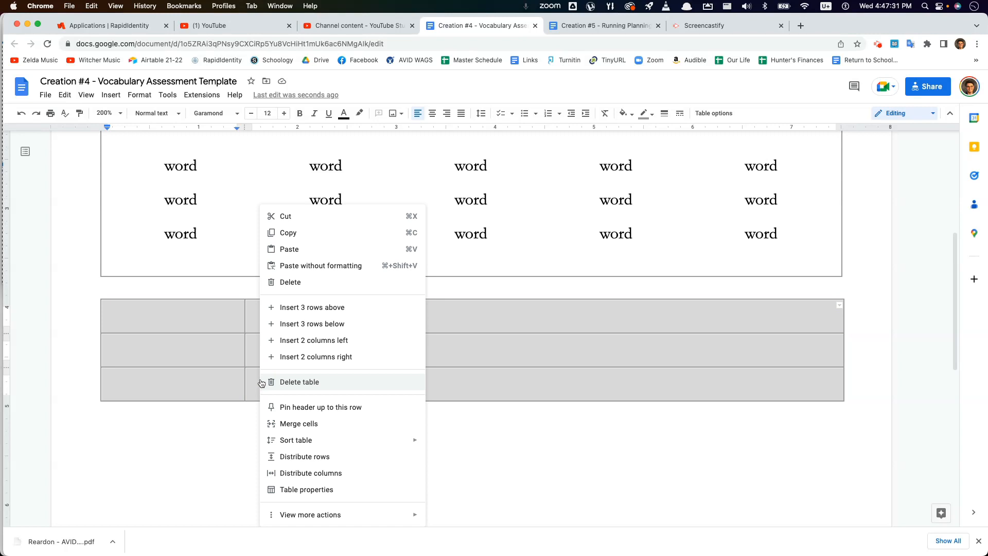
click(345, 323)
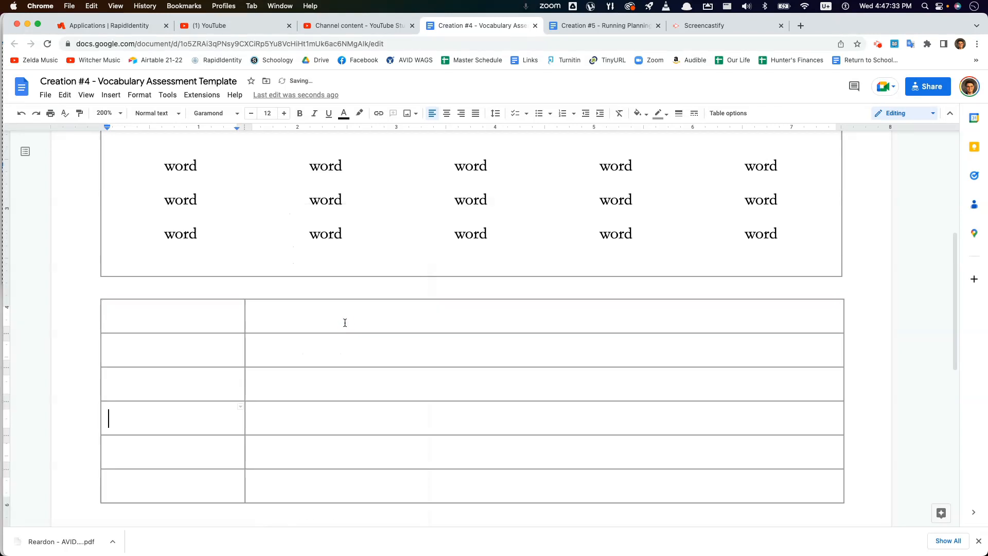
scroll(309, 356, down, 1)
drag(230, 255, 260, 412)
right_click(261, 412)
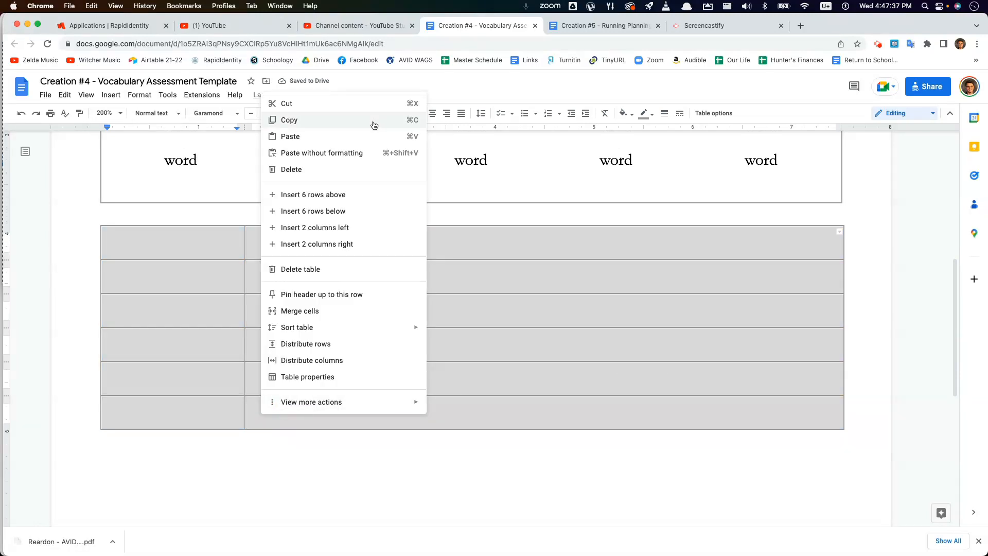
click(365, 211)
Insert three more rows at the last three rows of the two-column table
scroll(329, 308, down, 4)
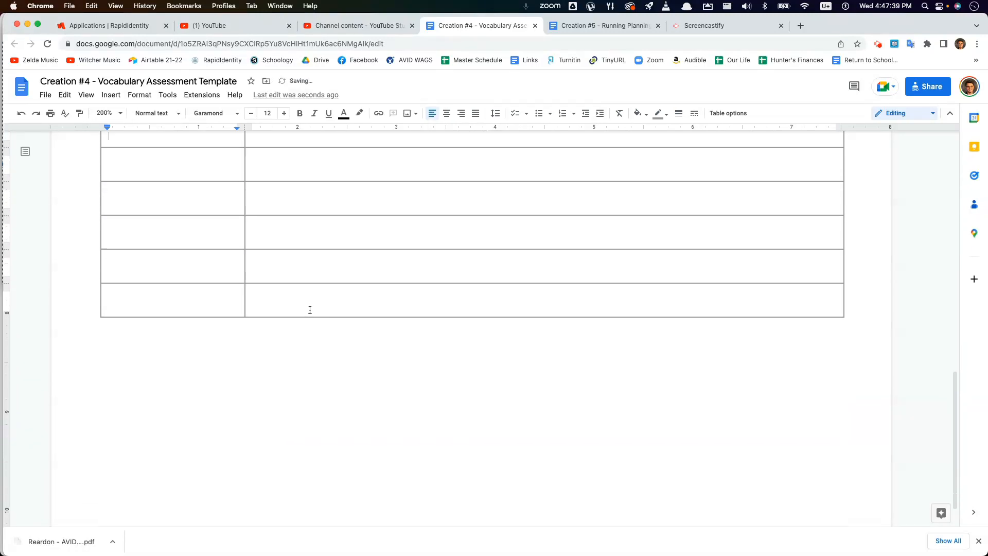
click(214, 329)
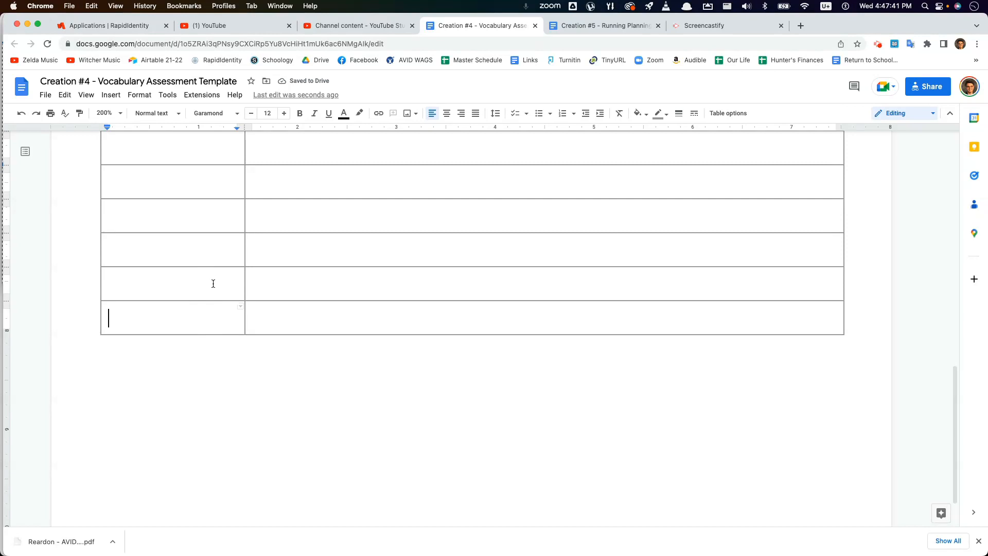
drag(223, 261, 261, 317)
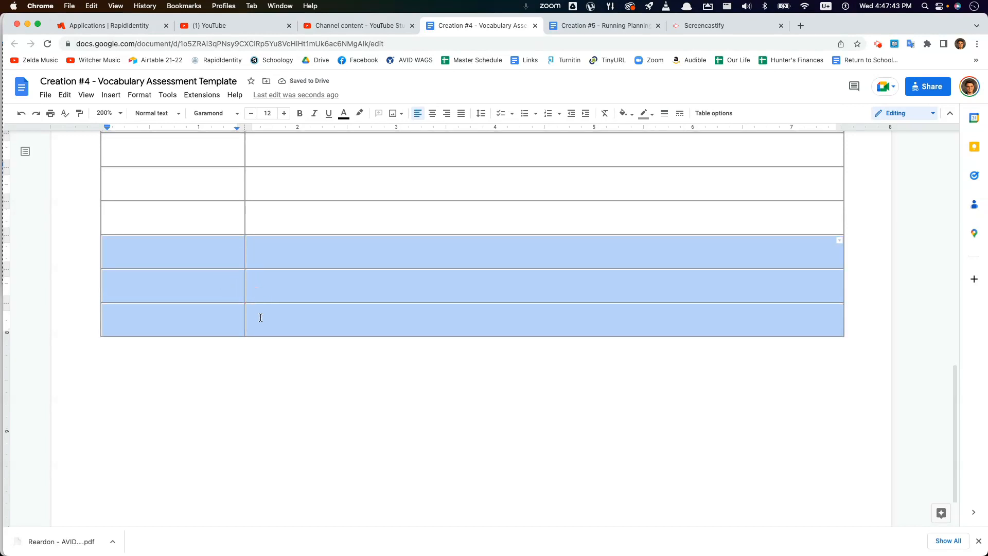
right_click(261, 318)
click(318, 307)
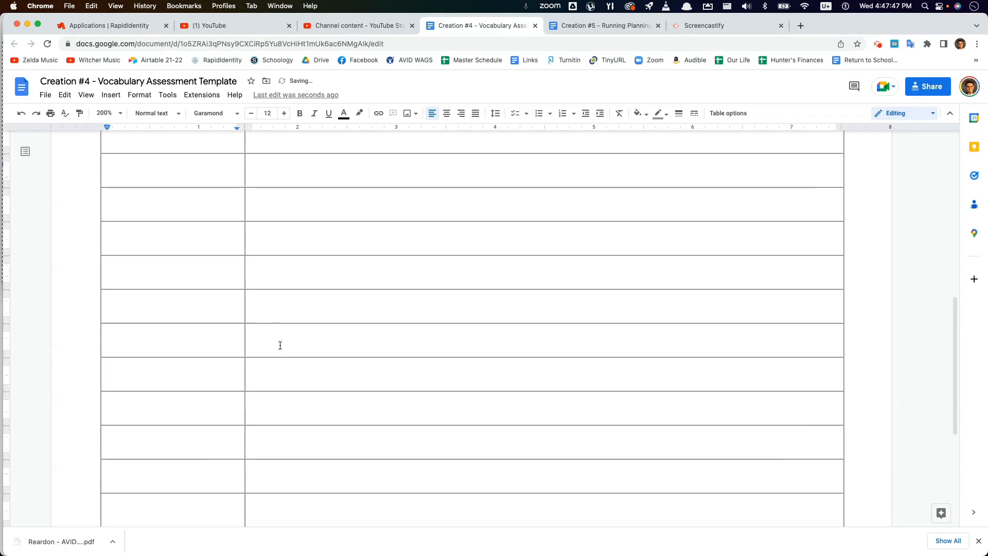
Start a numbered list with item 1 in the right cell of the table's first row
key(Up)
key(Up)
key(Up)
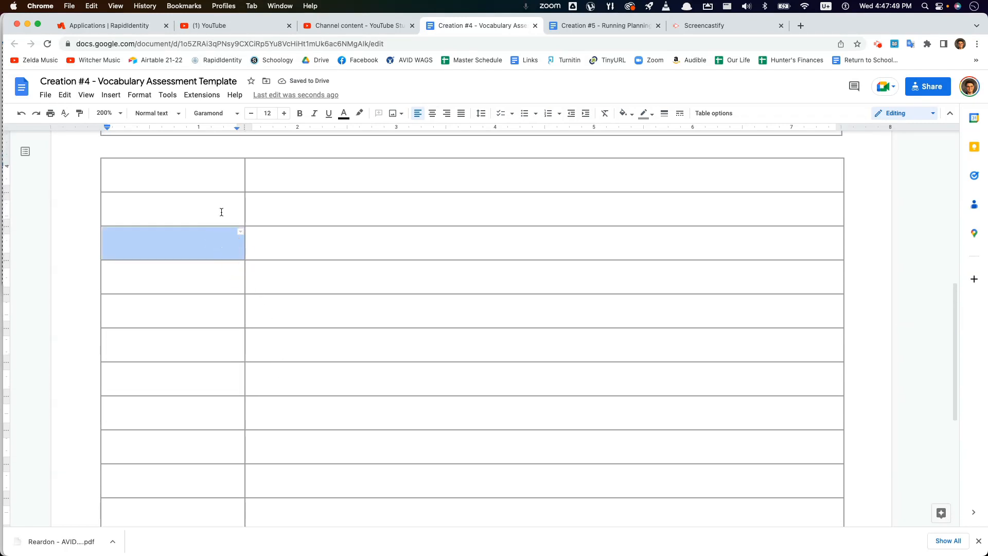
click(287, 175)
text(12.)
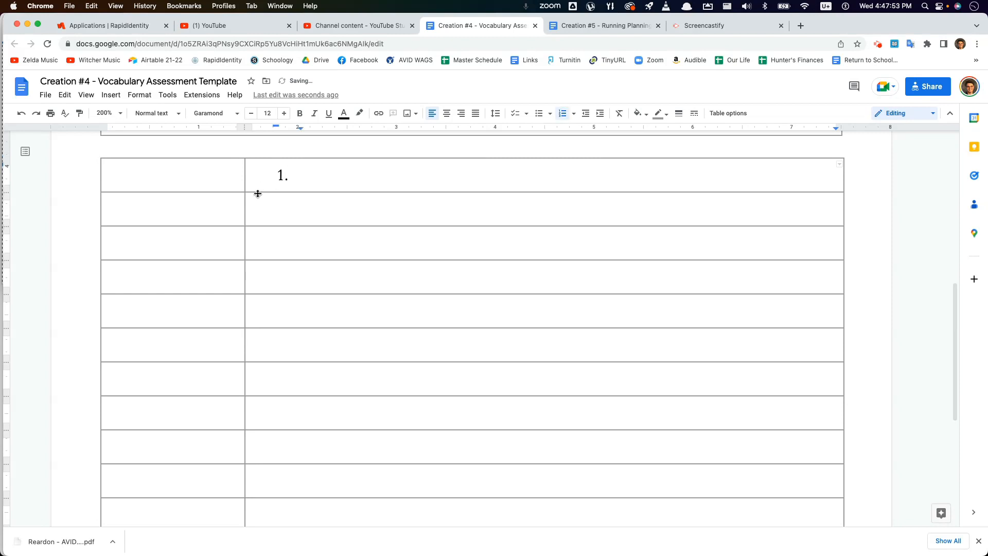
Turn on a minimum row height for all rows of the two-column table and set it to 0.45 in
click(279, 220)
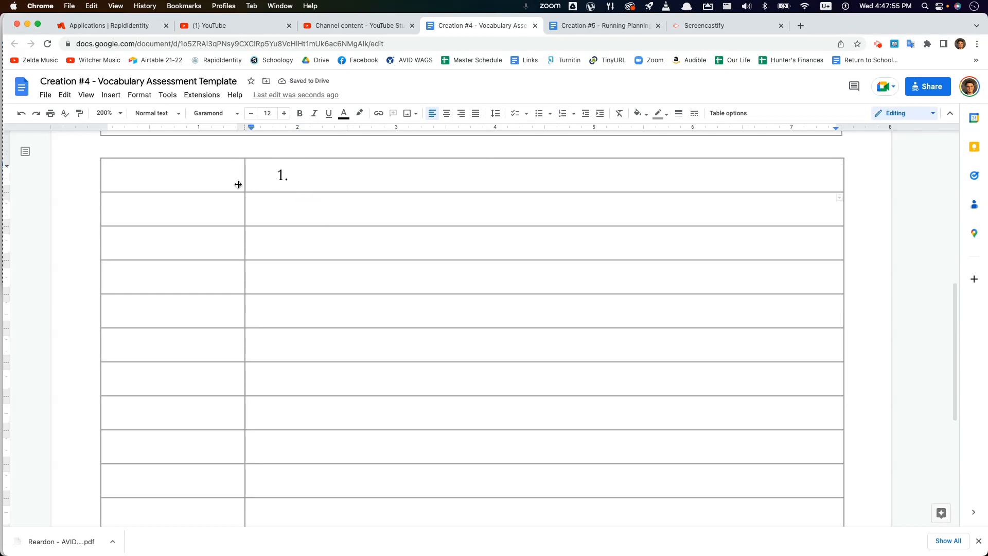
drag(224, 180, 348, 354)
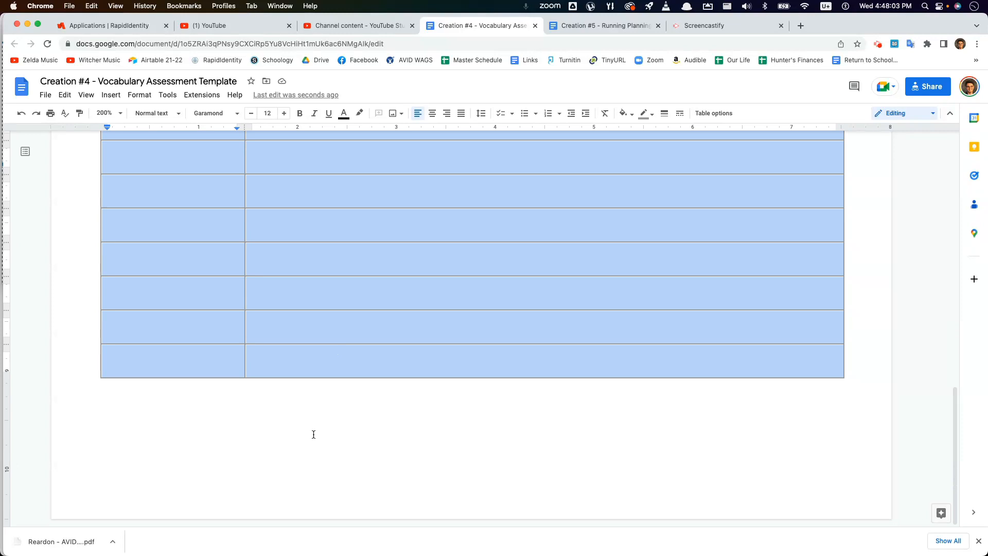
click(314, 435)
key(ctrl+v)
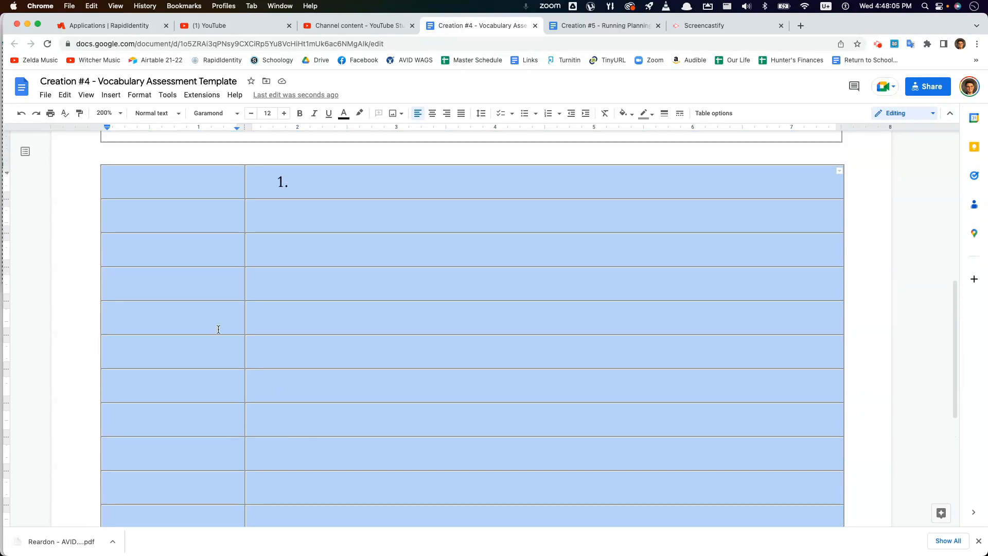
right_click(208, 282)
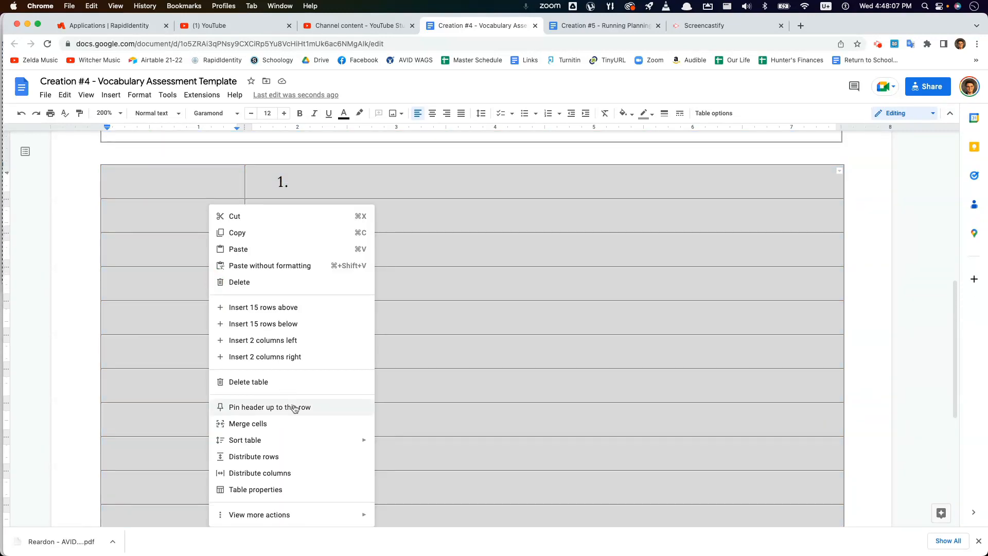
click(307, 490)
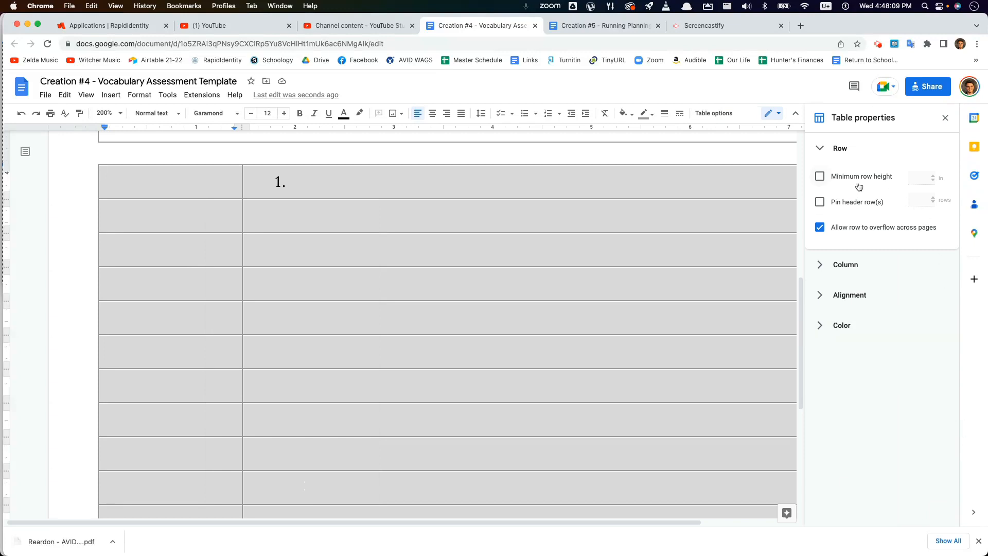
click(853, 180)
scroll(577, 386, down, 10)
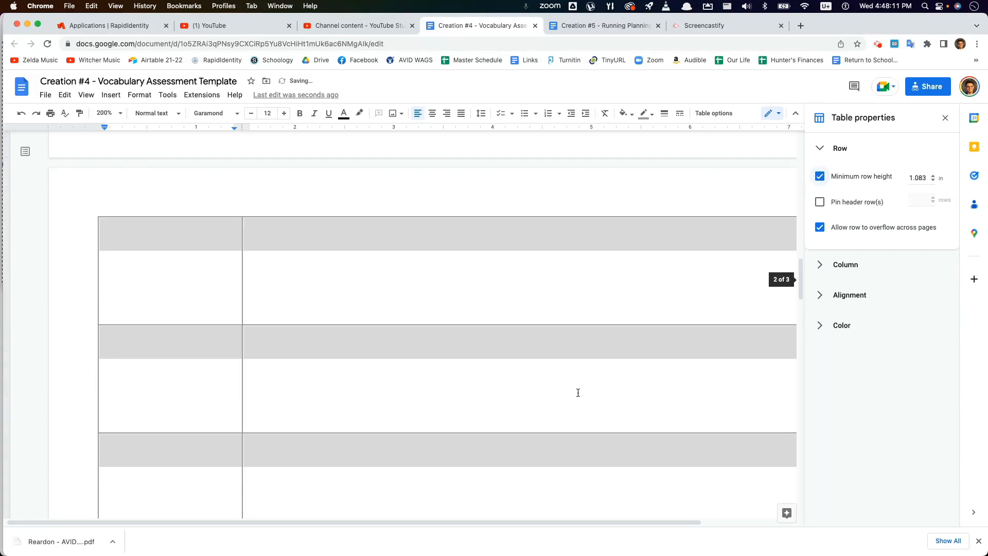
scroll(595, 397, down, 10)
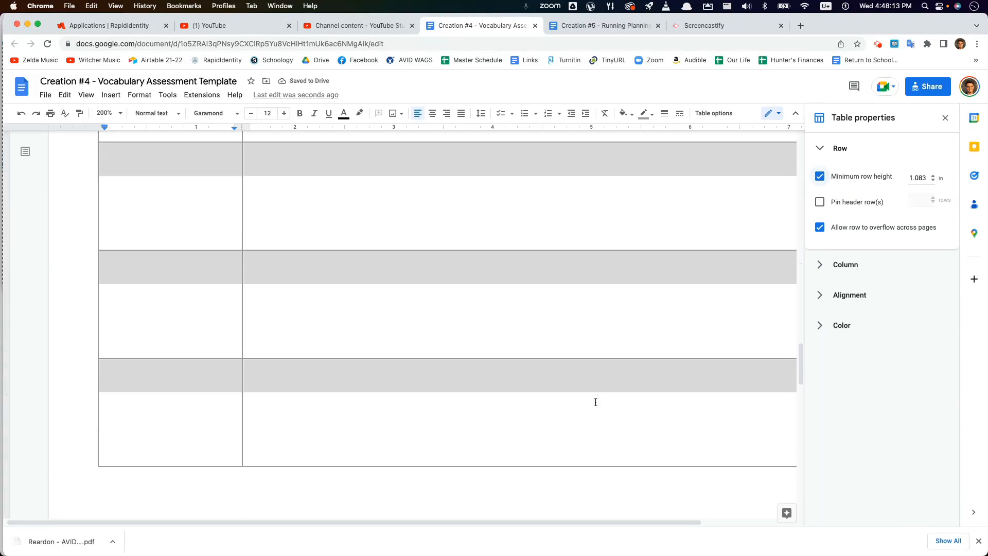
scroll(595, 419, up, 20)
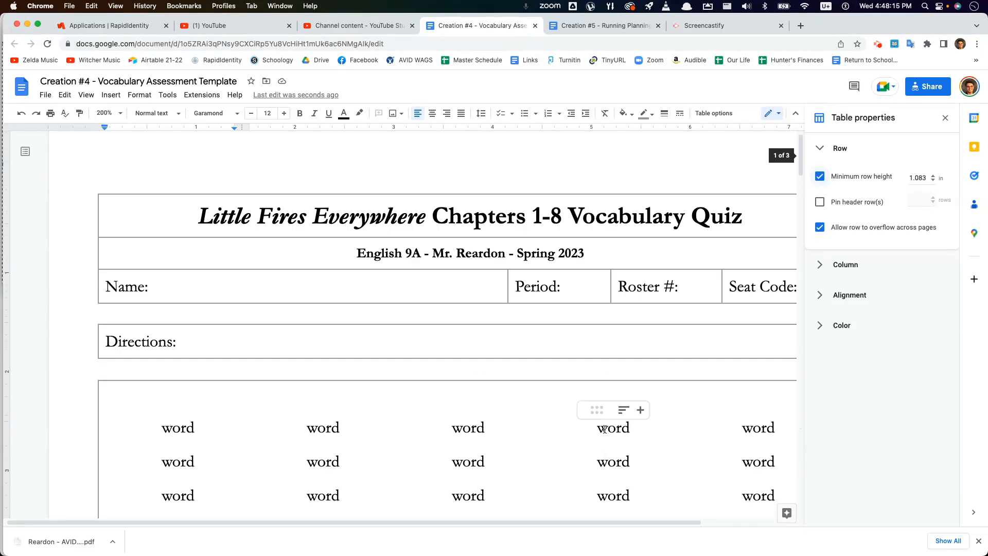
scroll(605, 432, down, 10)
scroll(604, 436, up, 10)
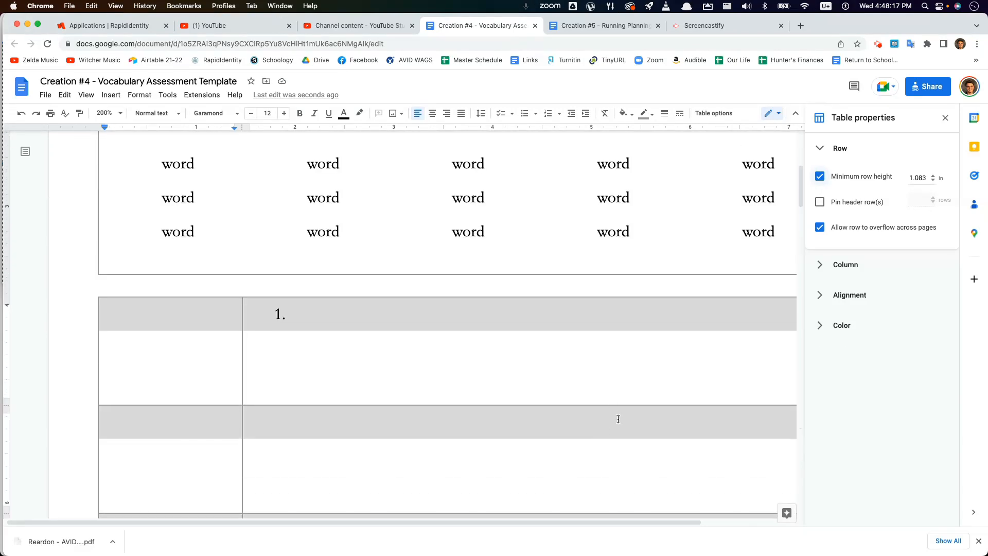
drag(927, 178, 909, 178)
text(.45)
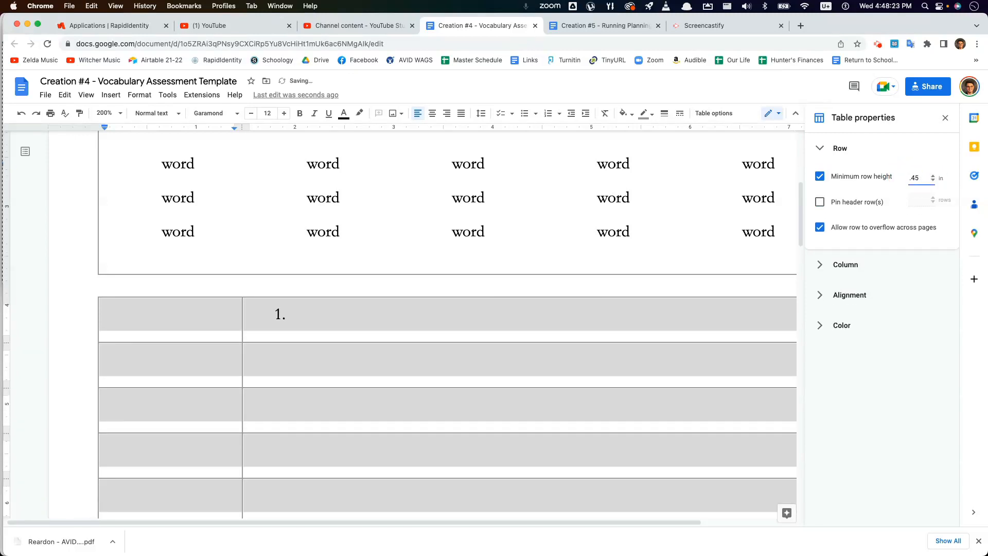
scroll(591, 348, down, 10)
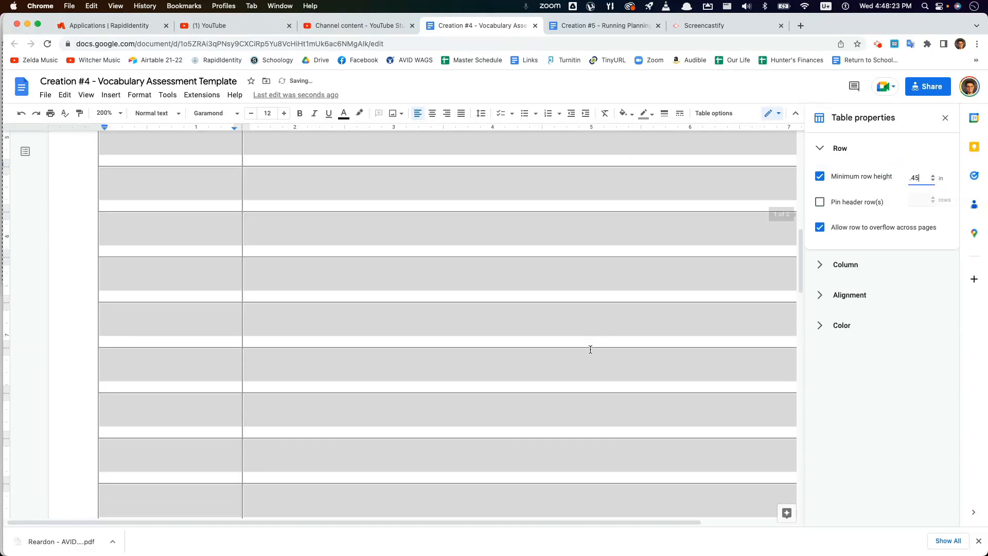
scroll(541, 373, up, 10)
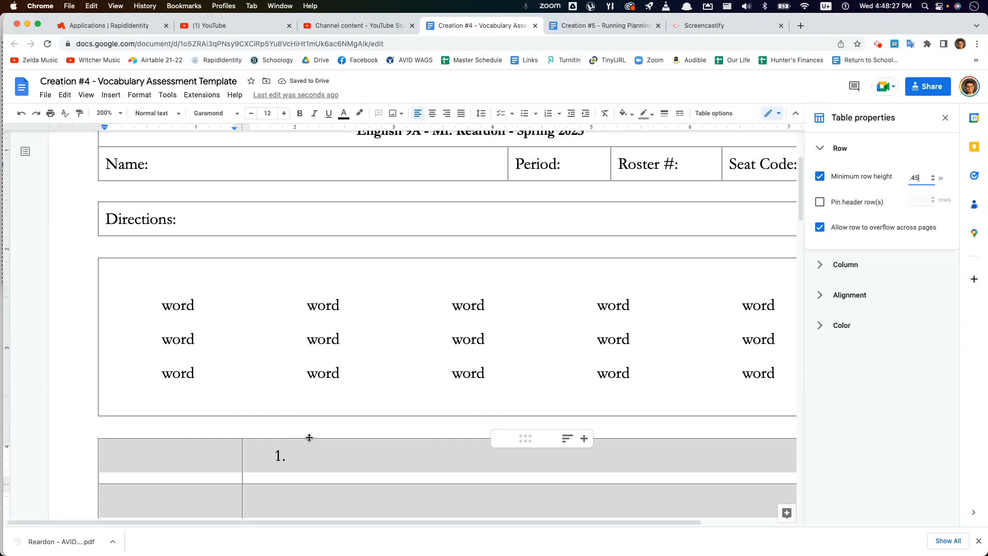
Set the blank lines between the header table, directions box, word bank and two-column table to font size 5
click(115, 241)
double_click(118, 197)
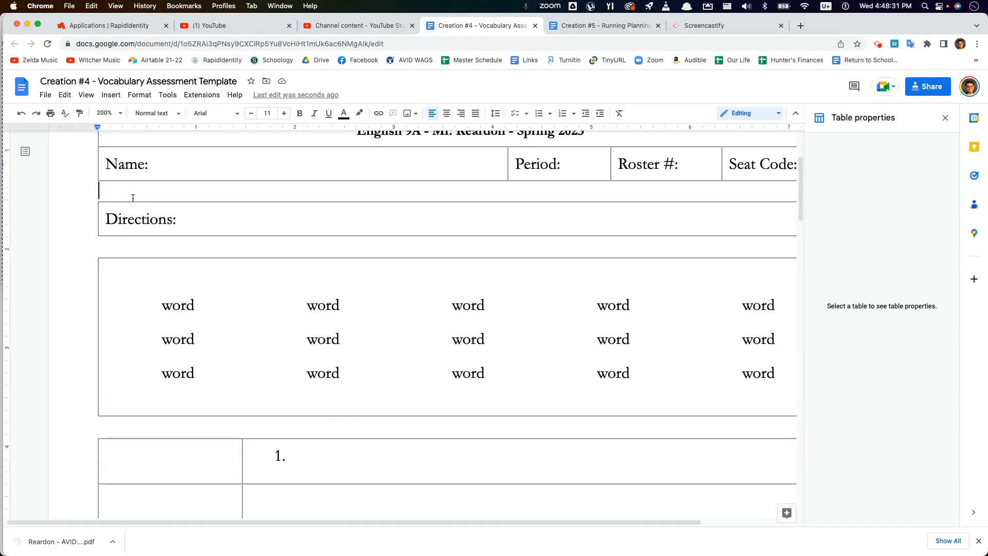
click(275, 114)
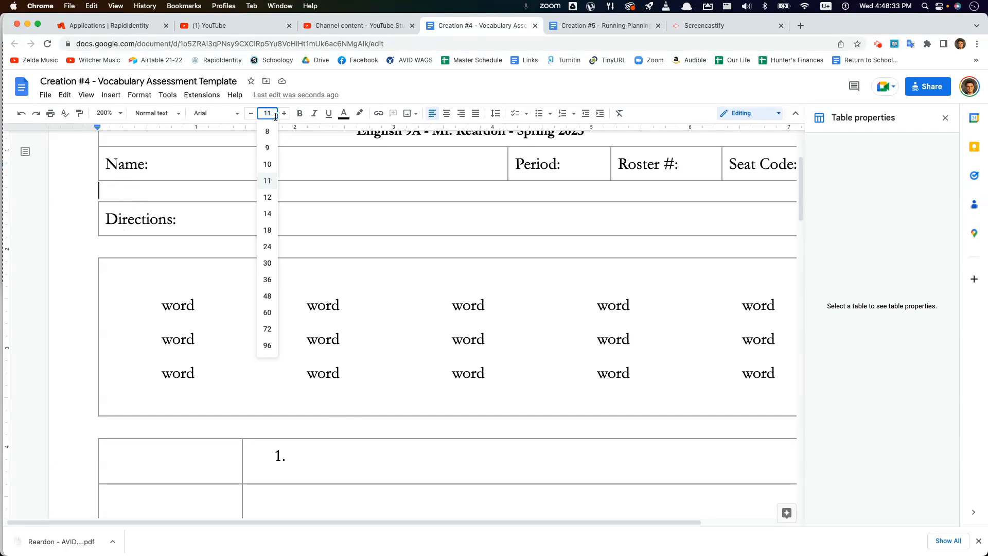
text(5)
key(Return)
click(158, 232)
click(264, 114)
text(5)
key(Return)
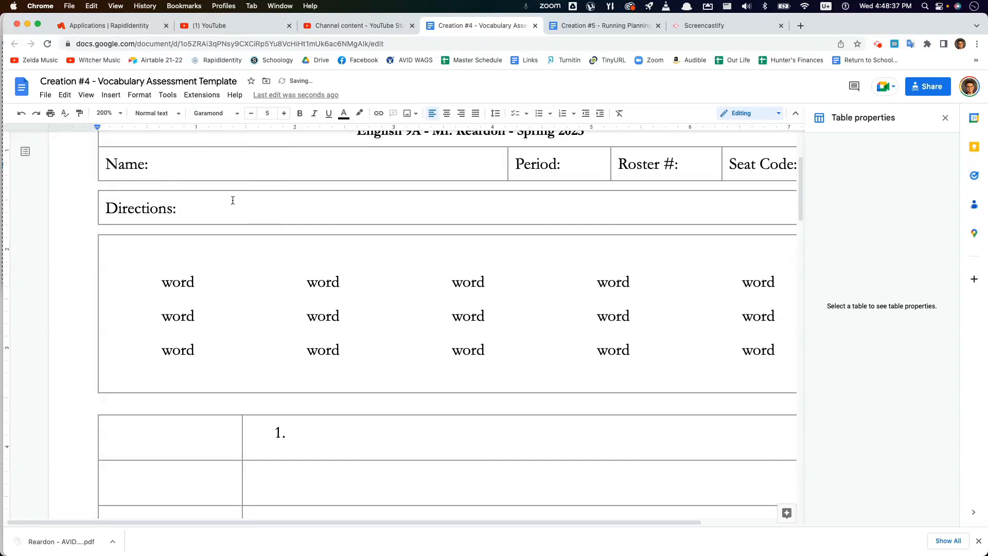
click(275, 112)
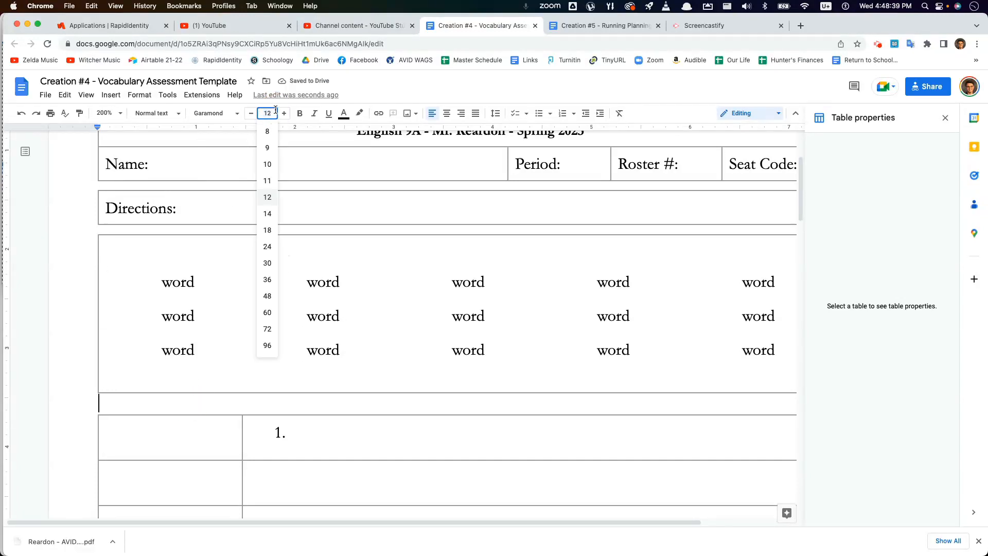
text(5)
key(Return)
Set the empty lines above and below the words inside the word bank box to font size 1
mouse_move(225, 250)
mouse_down()
mouse_move(216, 261)
mouse_move(208, 252)
mouse_up()
click(191, 248)
click(269, 113)
text(1)
key(Return)
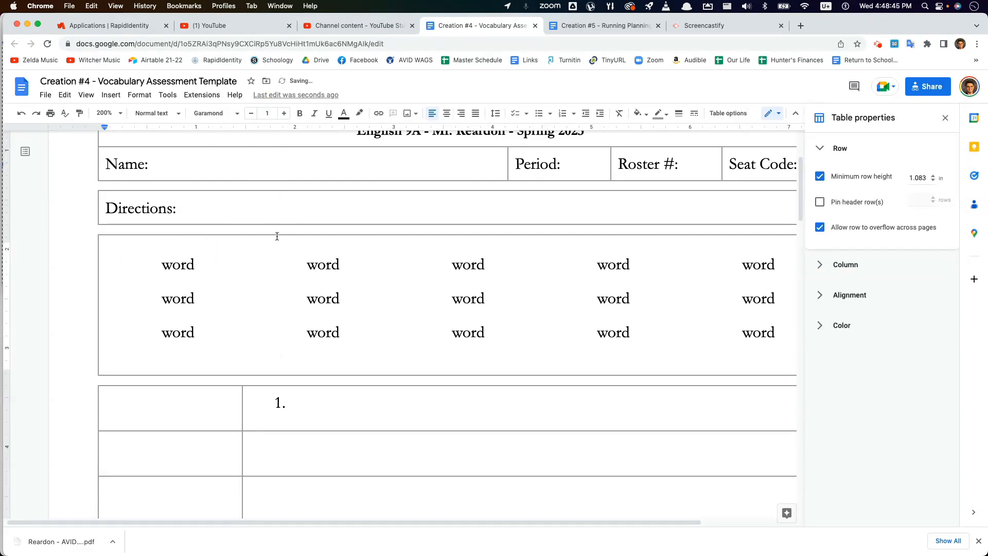
click(273, 113)
text(1)
key(Return)
click(339, 397)
scroll(206, 412, down, 2)
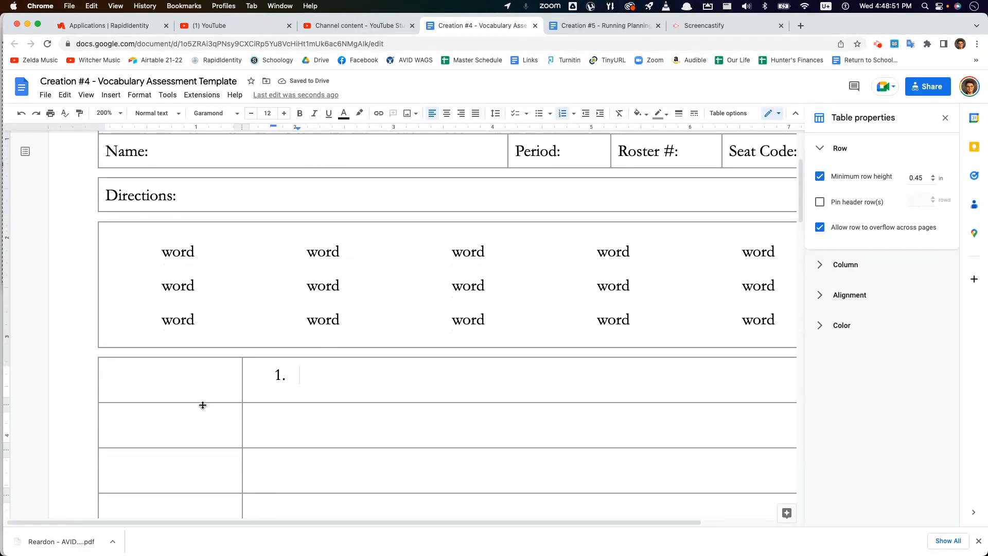
Try minimum row heights of 0.42 and 0.43 in for all two-column table rows, ending on 0.44 in
scroll(212, 402, down, 1)
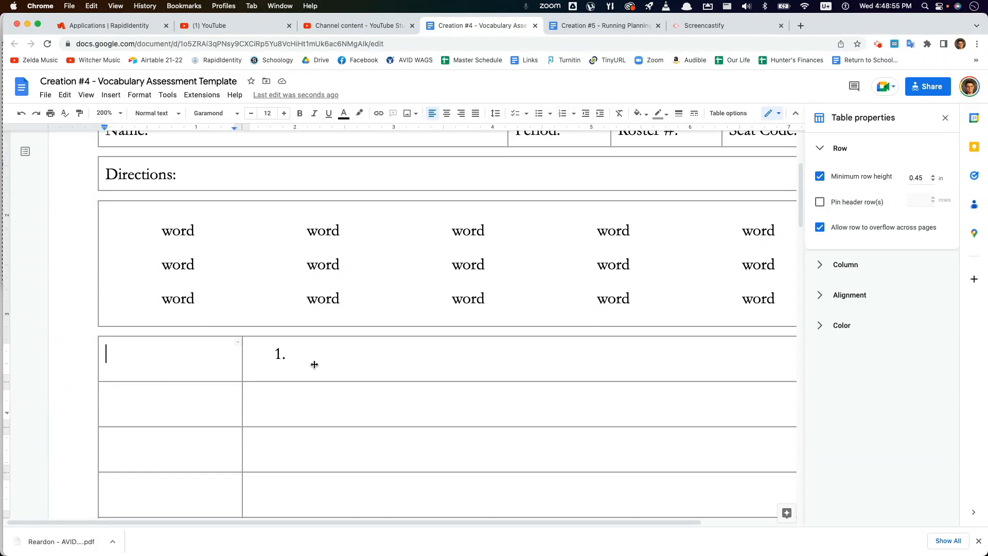
scroll(337, 357, down, 5)
scroll(328, 371, down, 5)
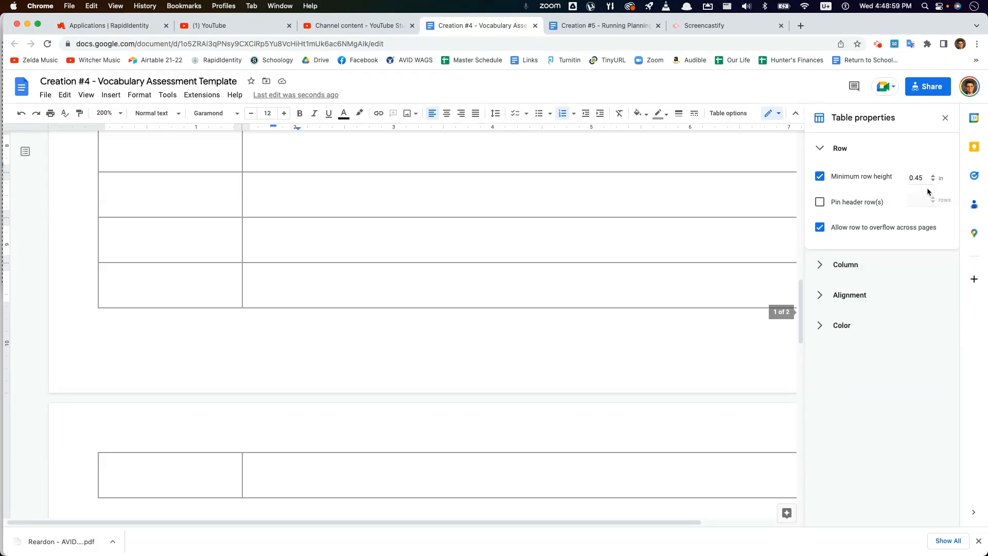
scroll(203, 335, up, 10)
scroll(212, 452, down, 5)
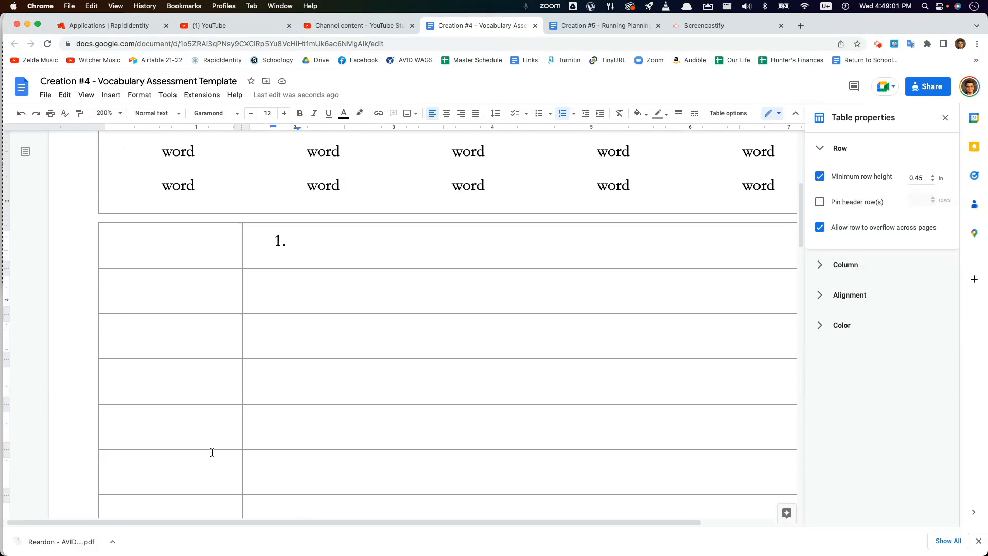
drag(210, 270, 292, 223)
click(919, 180)
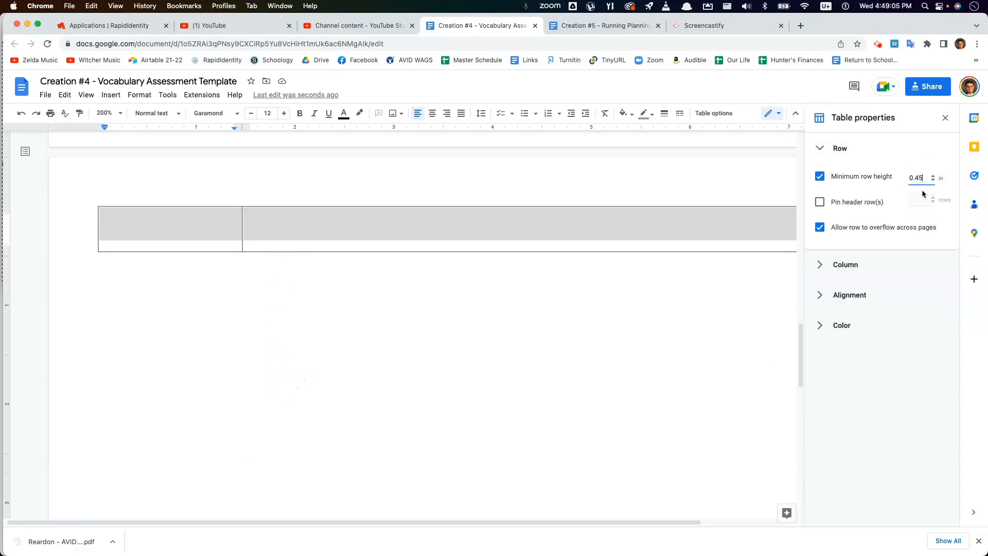
key(BackSpace)
text(2)
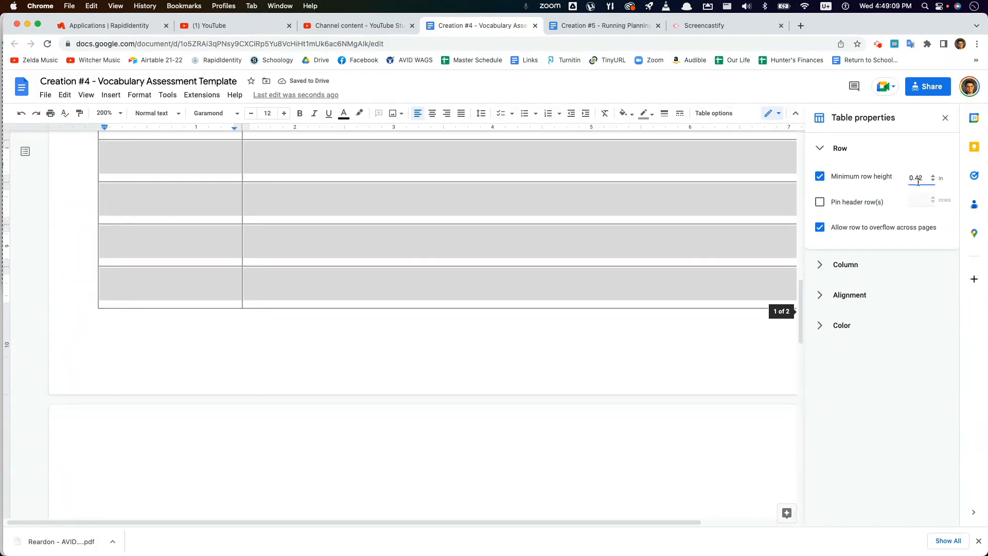
key(BackSpace)
text(3)
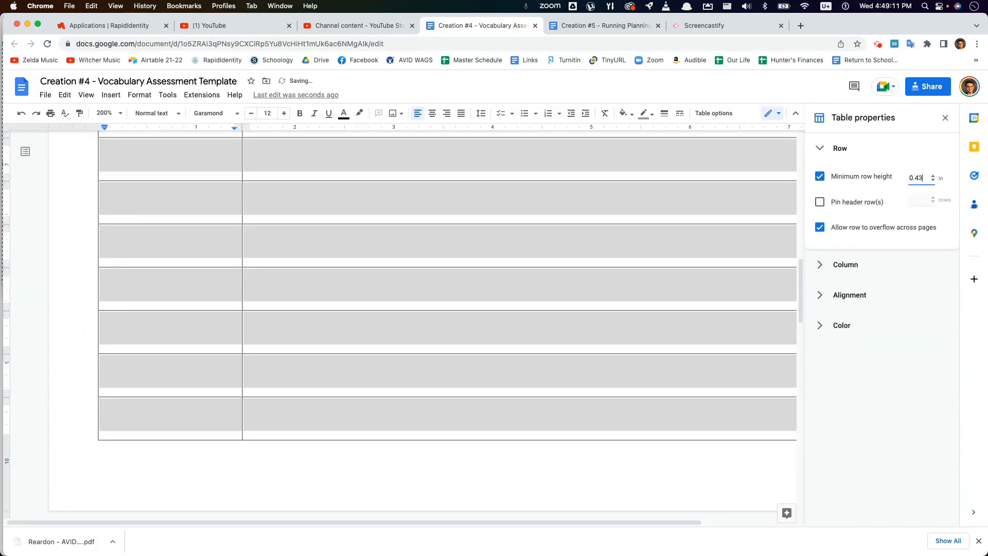
key(BackSpace)
text(4)
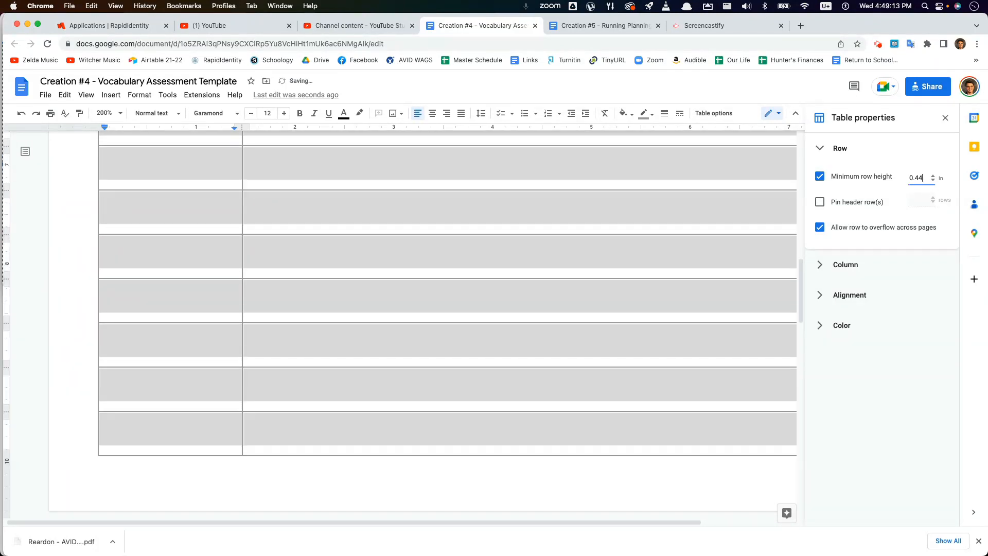
Set the empty line after the two-column table, on the second page, to font size 1
click(346, 326)
scroll(267, 322, down, 3)
click(269, 369)
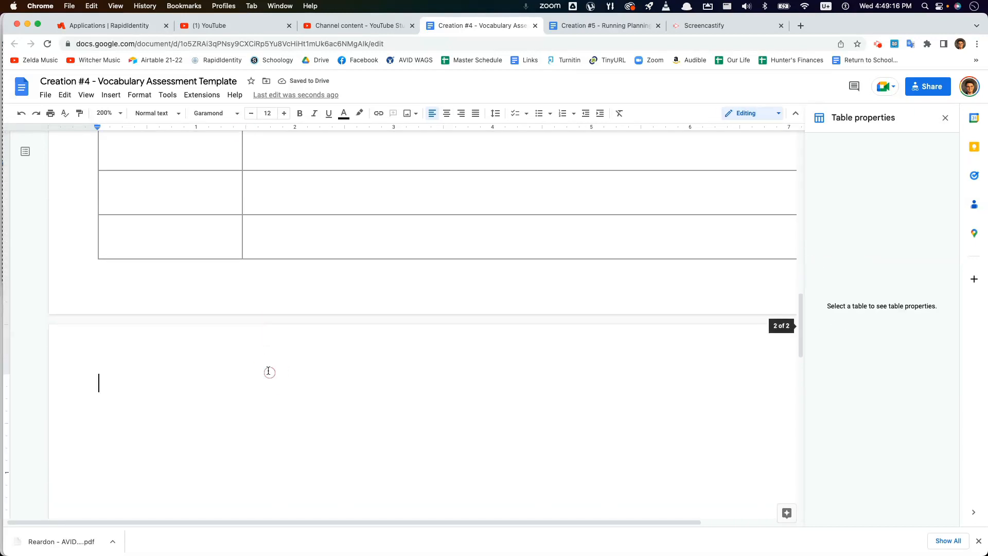
click(219, 356)
click(204, 399)
double_click(152, 412)
click(130, 378)
click(269, 113)
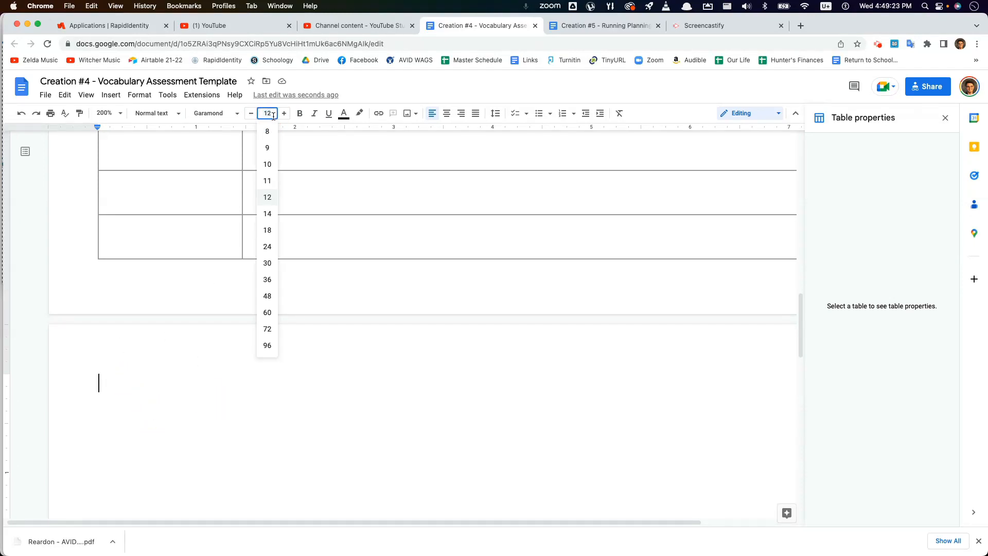
click(198, 401)
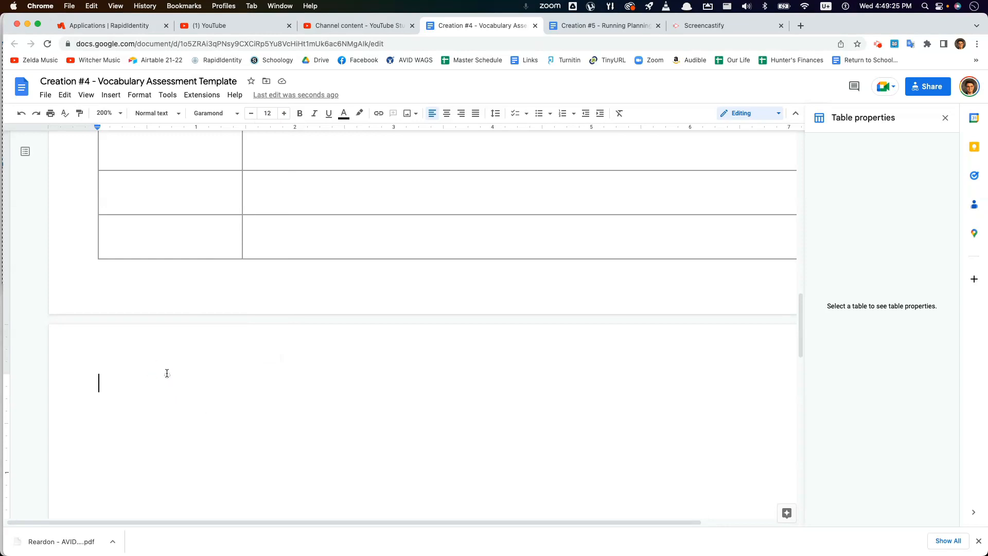
click(273, 113)
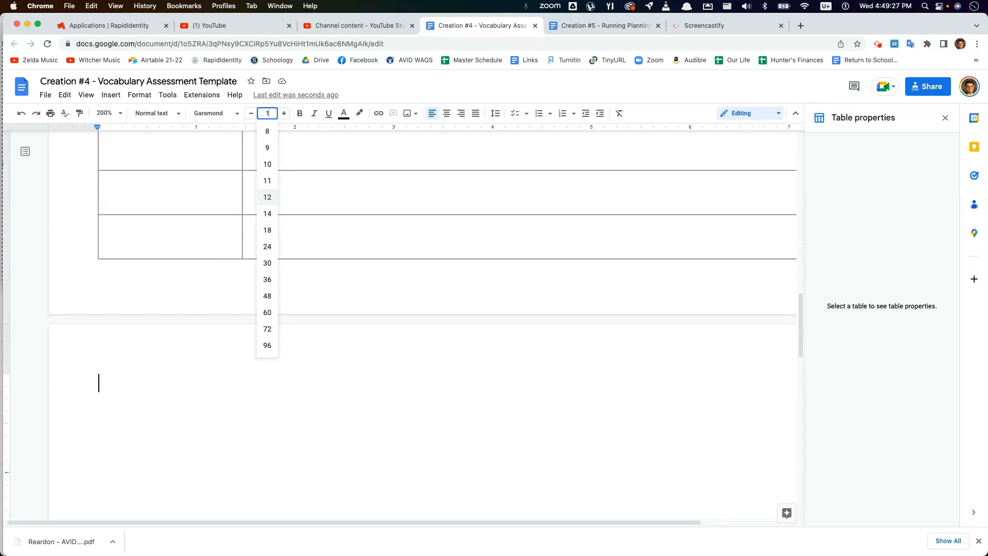
key(Return)
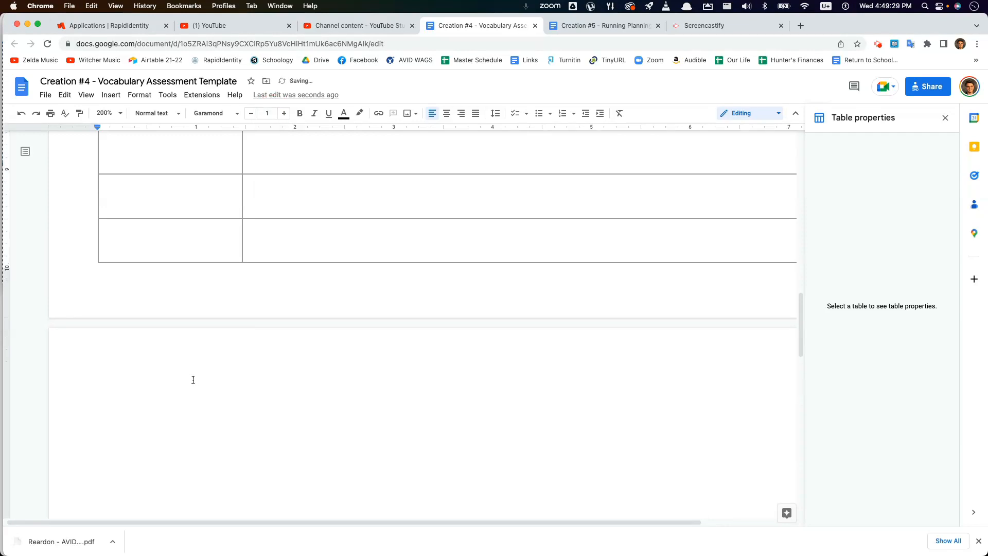
Try to delete the empty line on the second page
scroll(195, 371, up, 3)
drag(278, 311, 199, 270)
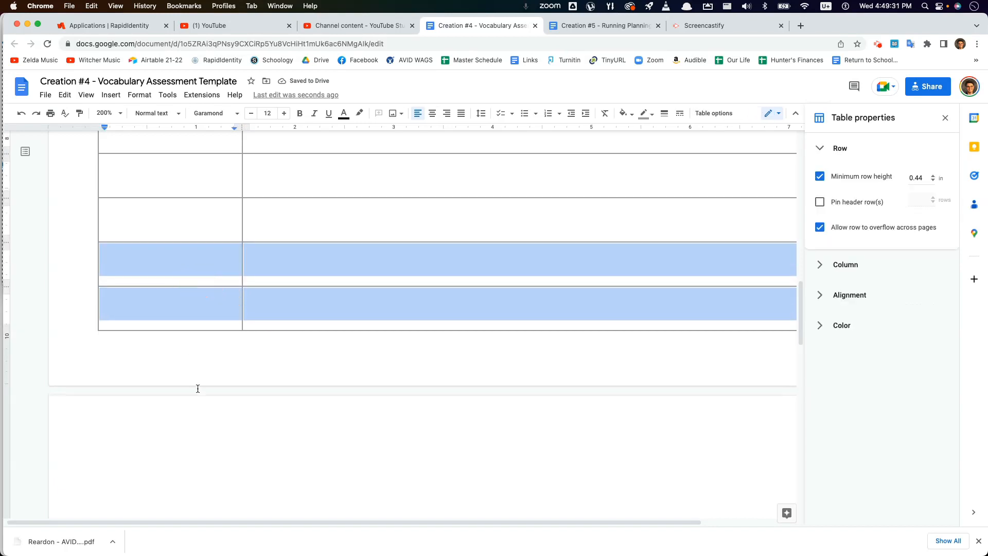
click(201, 397)
key(BackSpace)
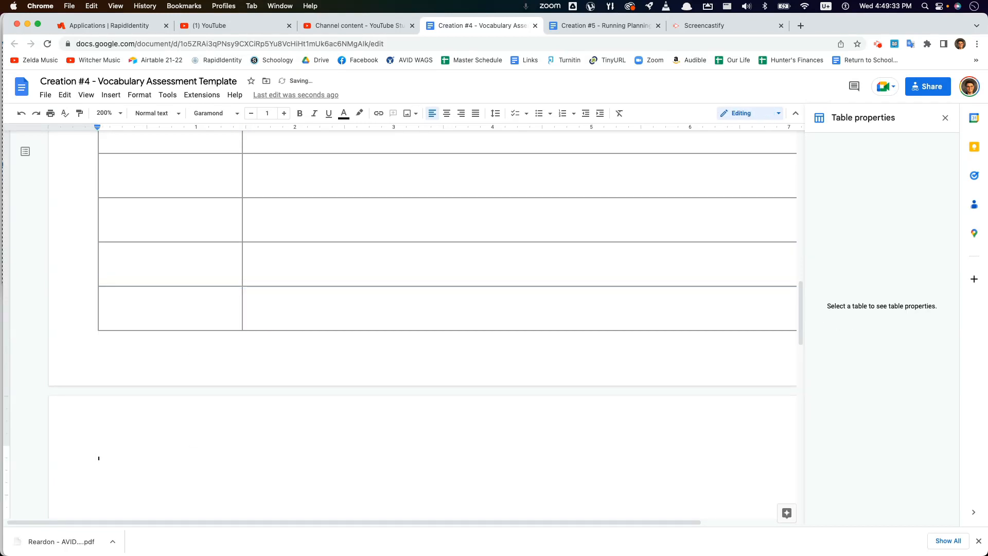
Set the minimum row height of all rows in the two-column table to 0.43 in
scroll(216, 386, up, 5)
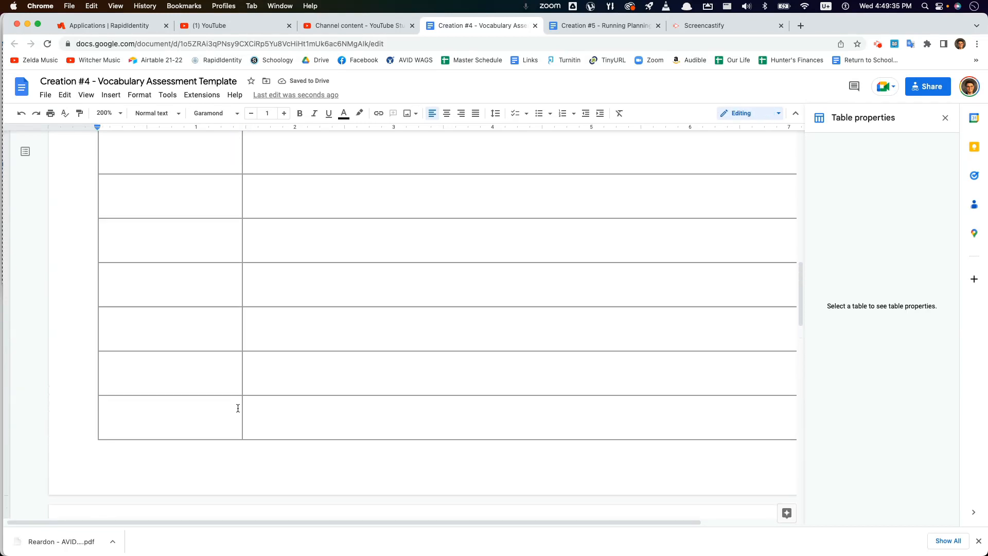
scroll(206, 226, up, 2)
scroll(303, 275, down, 8)
drag(218, 247, 340, 479)
click(921, 176)
key(Down)
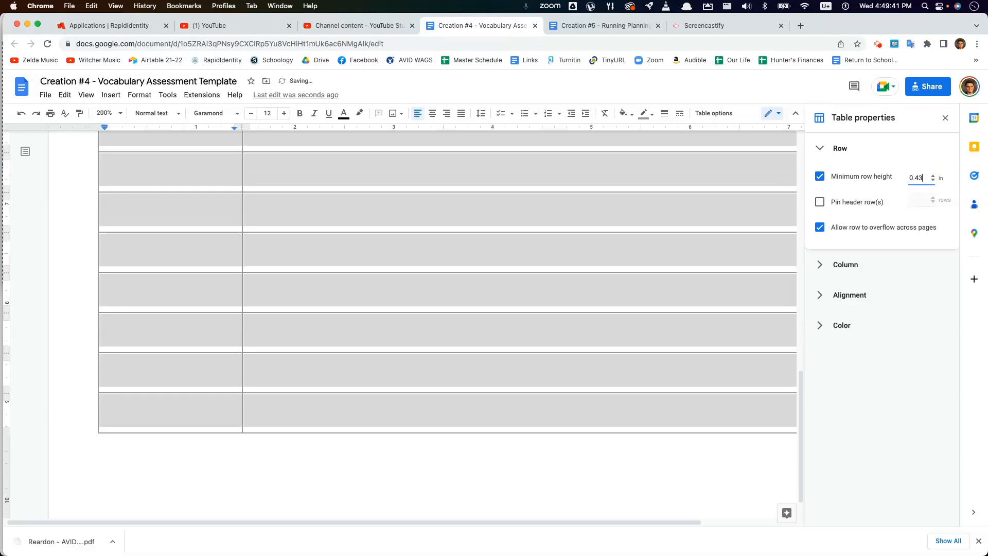
scroll(449, 265, down, 5)
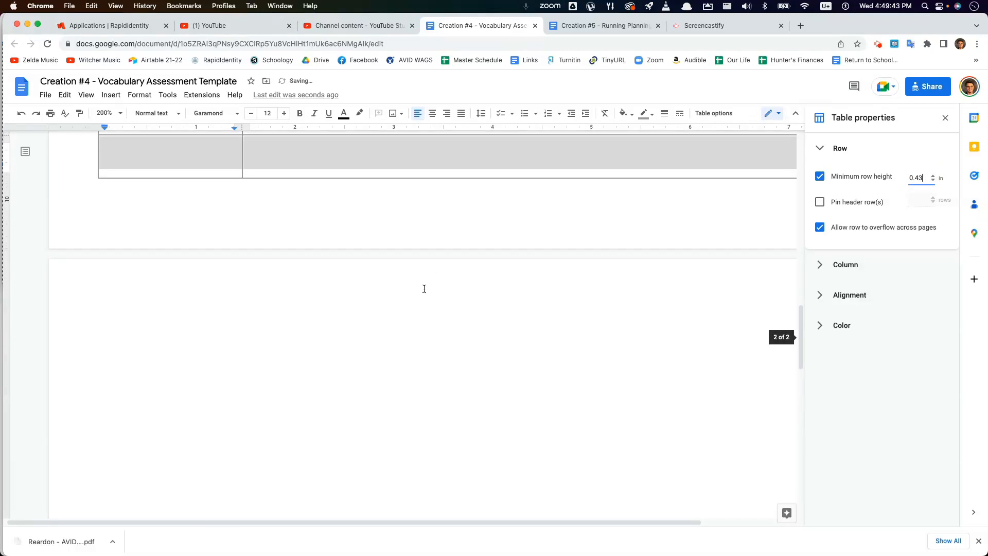
click(397, 310)
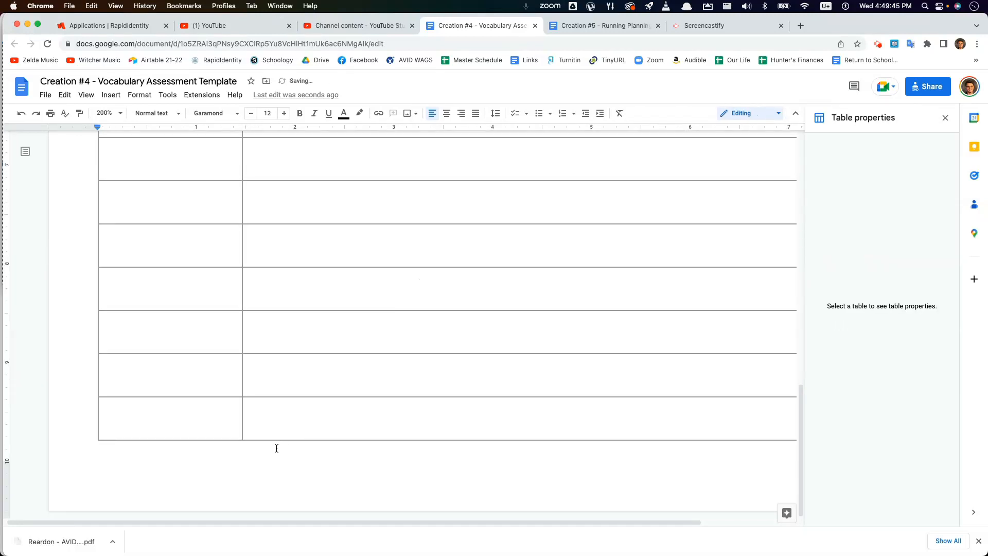
click(269, 441)
click(200, 466)
scroll(199, 458, up, 4)
scroll(195, 452, up, 8)
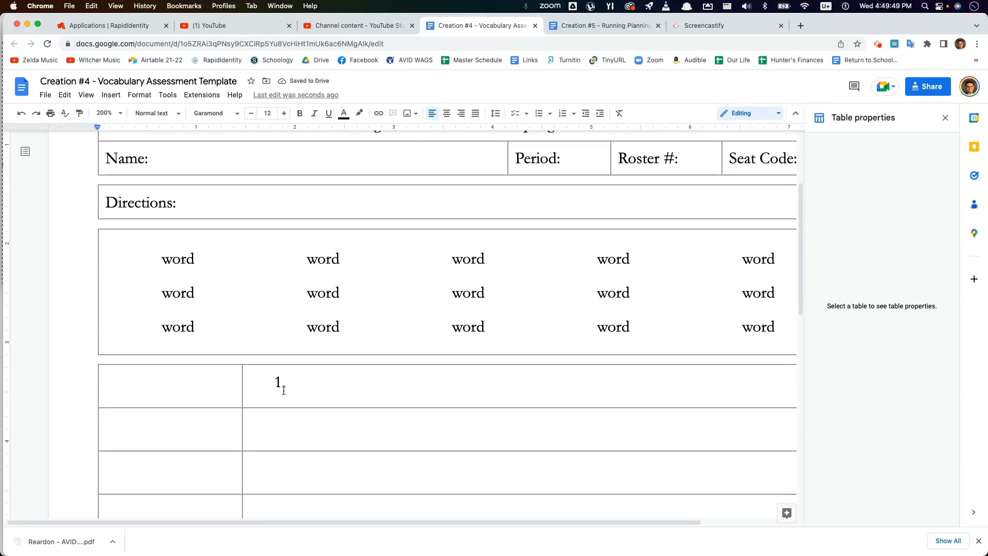
Replace the list number in the definition cell of the two-column table's first row with the plain text "The definition is typed."
click(206, 390)
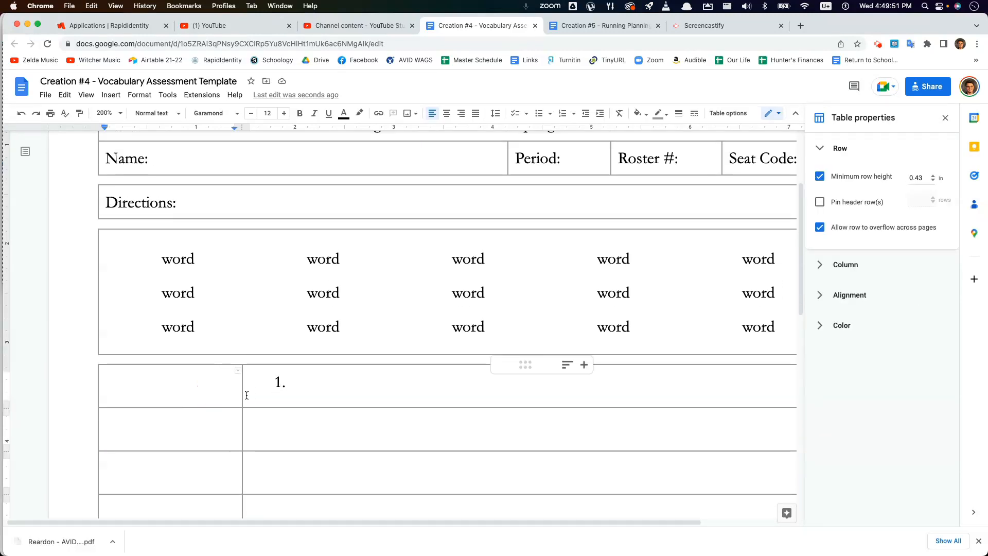
double_click(337, 377)
click(322, 377)
scroll(293, 410, down, 1)
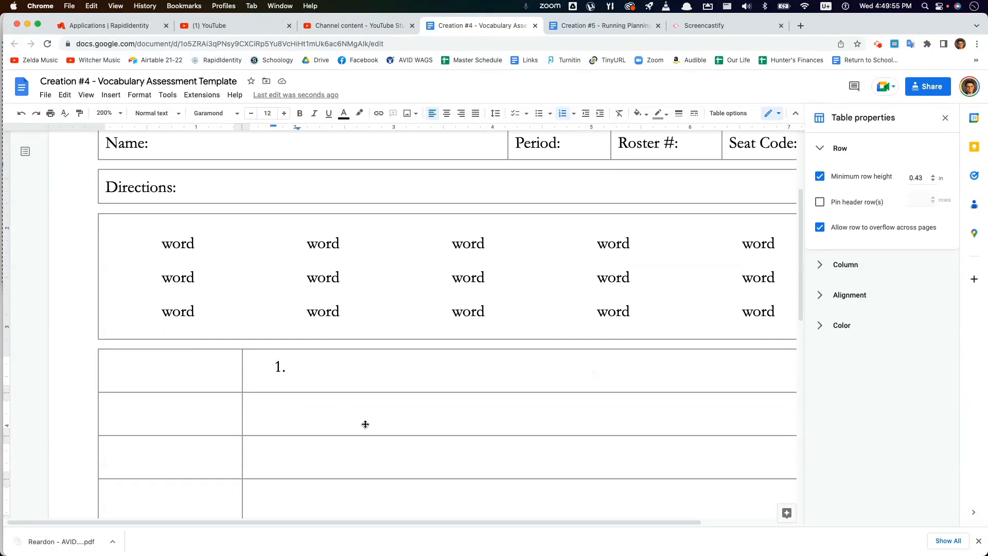
text(g)
key(BackSpace)
text(fgh)
key(BackSpace)
key(BackSpace)
key(BackSpace)
key(BackSpace)
key(BackSpace)
text(sd)
key(BackSpace)
key(BackSpace)
text(THis)
key(BackSpace)
key(BackSpace)
key(BackSpace)
text(he definition is typed.)
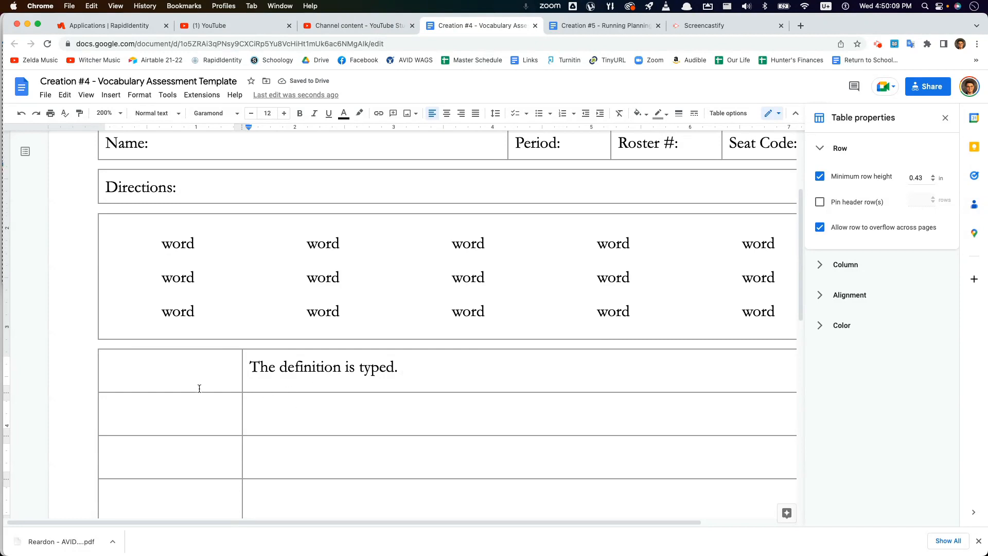
Set the cell vertical alignment of all rows in the two-column table to Middle and close the table properties
drag(214, 377, 422, 428)
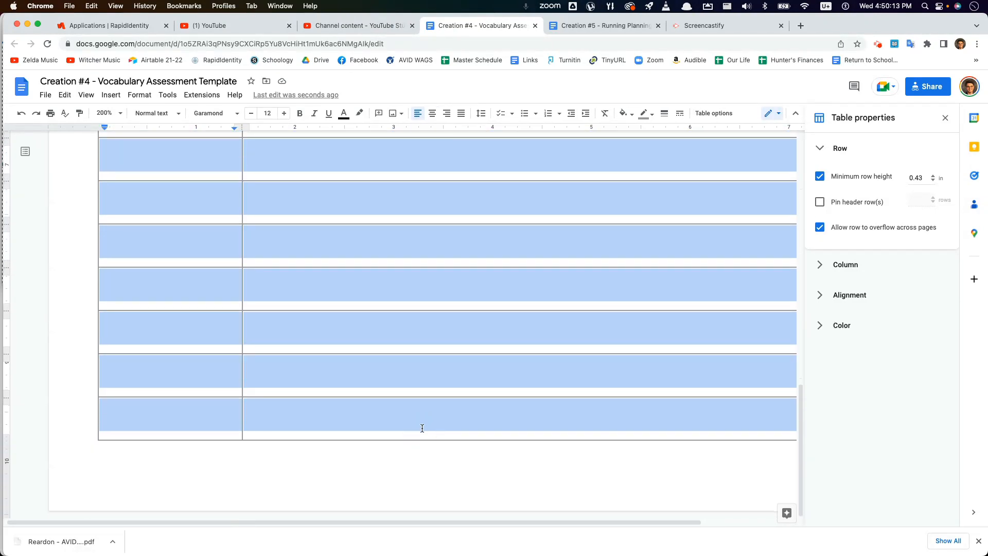
click(838, 151)
click(847, 212)
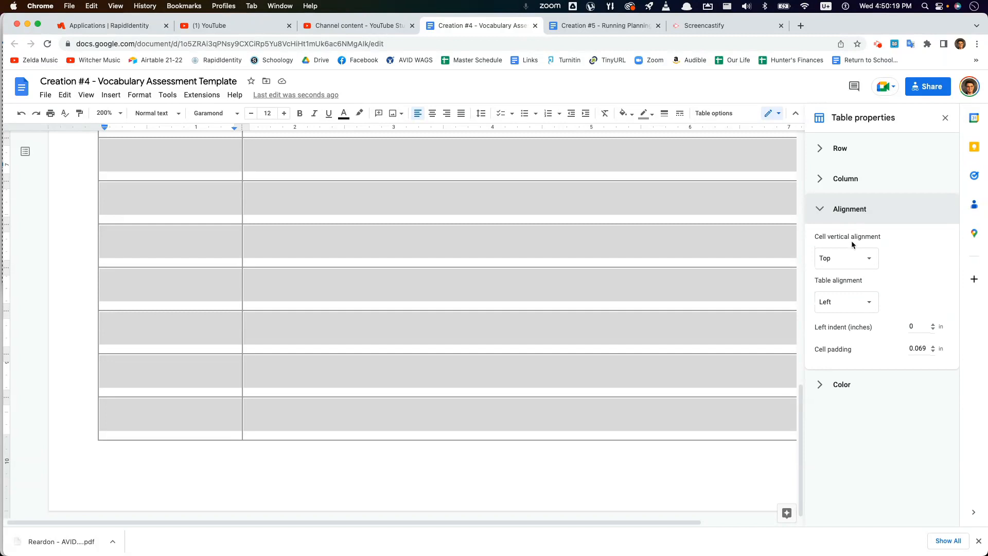
click(846, 260)
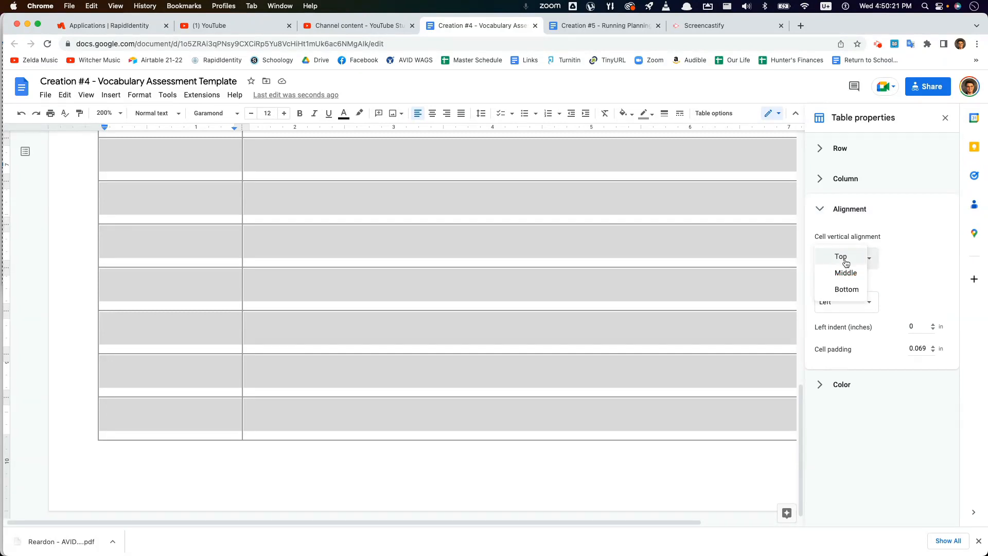
click(845, 275)
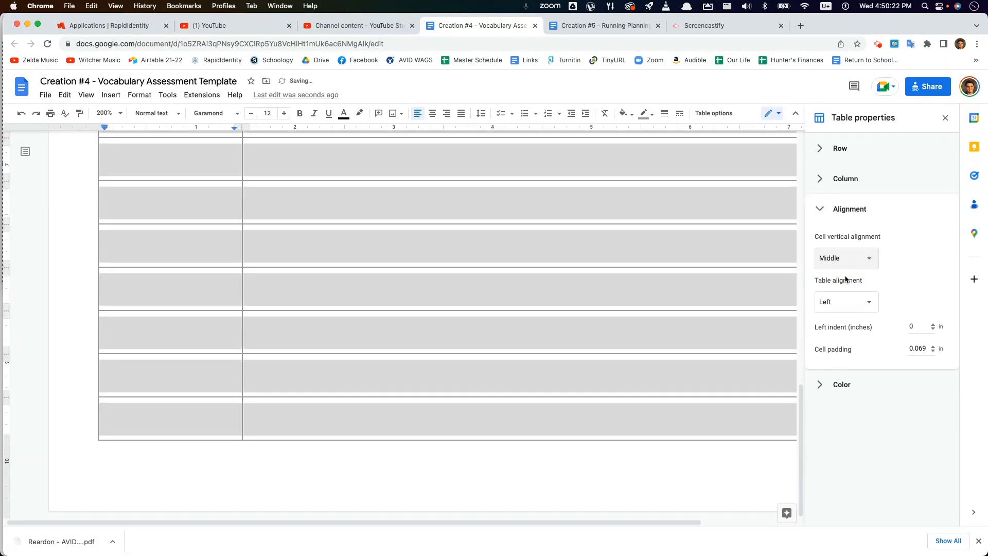
click(434, 391)
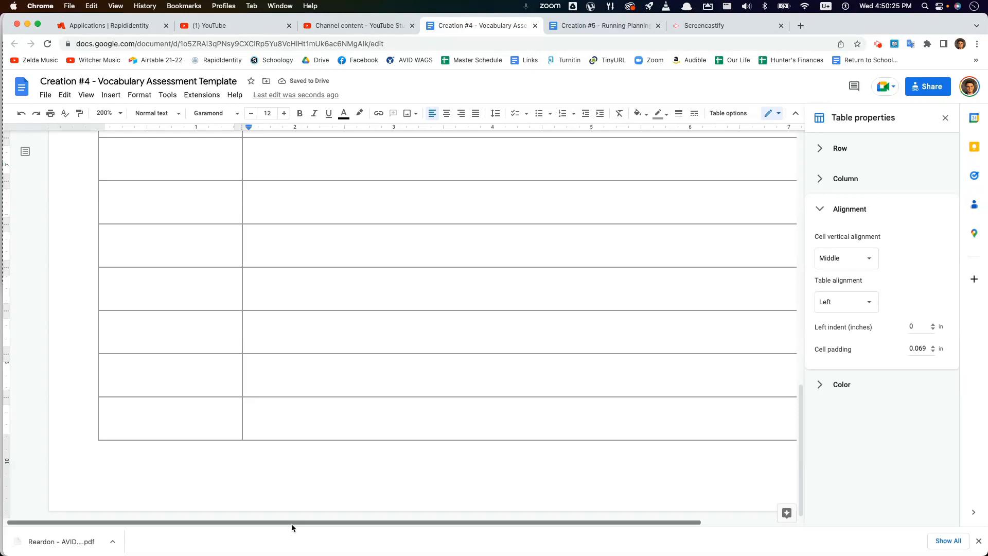
click(946, 118)
scroll(588, 327, up, 10)
scroll(439, 343, down, 10)
scroll(333, 317, up, 5)
scroll(329, 323, down, 5)
scroll(325, 322, up, 6)
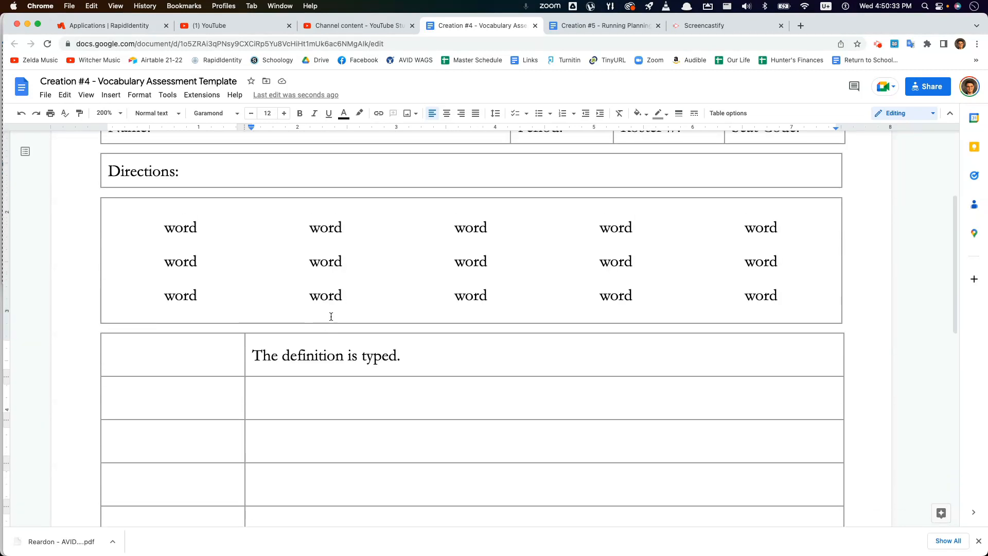
scroll(292, 366, down, 3)
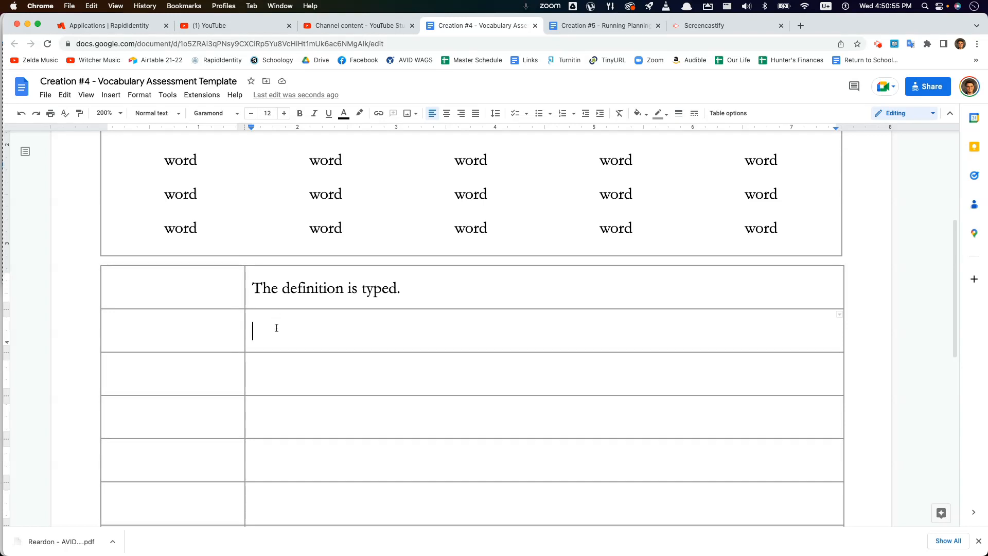
click(232, 319)
click(224, 293)
click(329, 321)
click(302, 289)
click(305, 332)
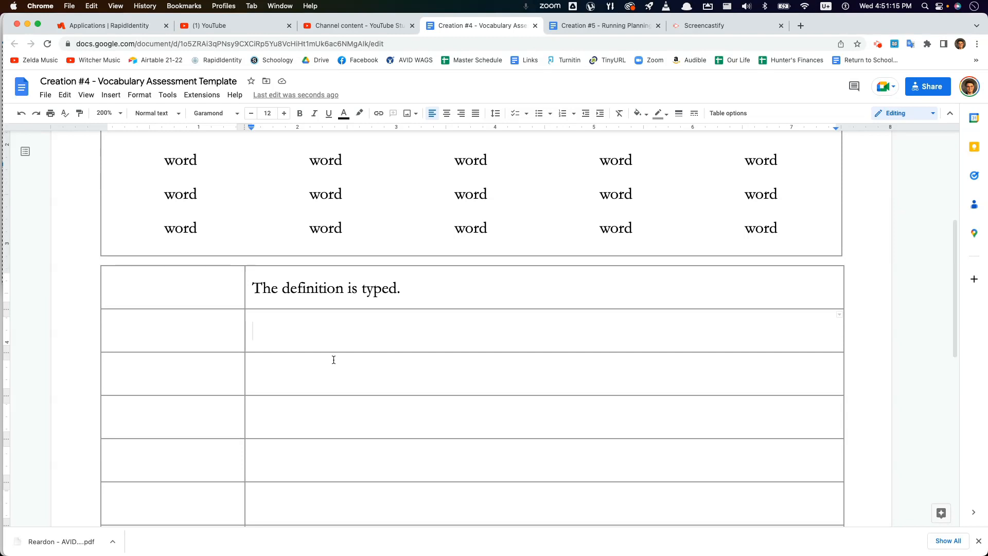
click(208, 288)
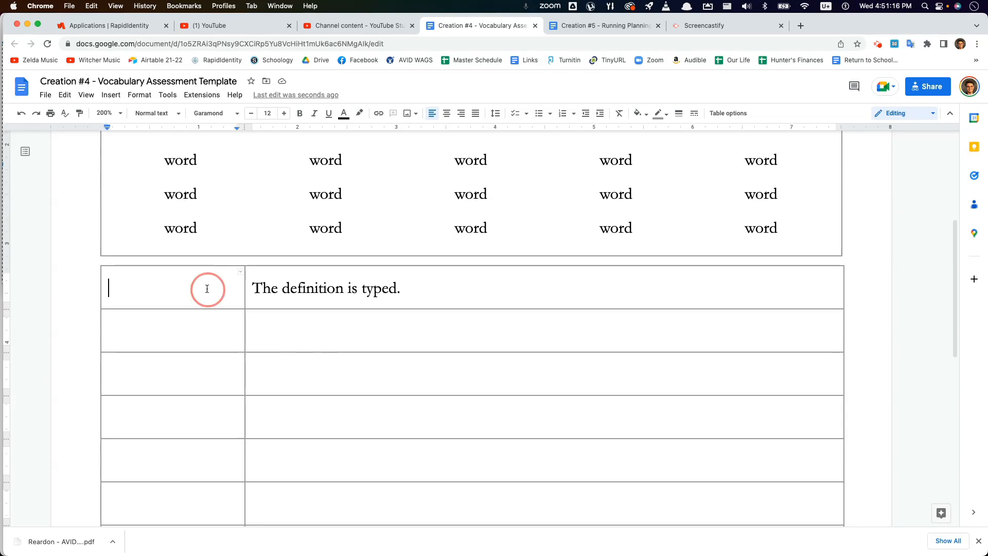
click(203, 98)
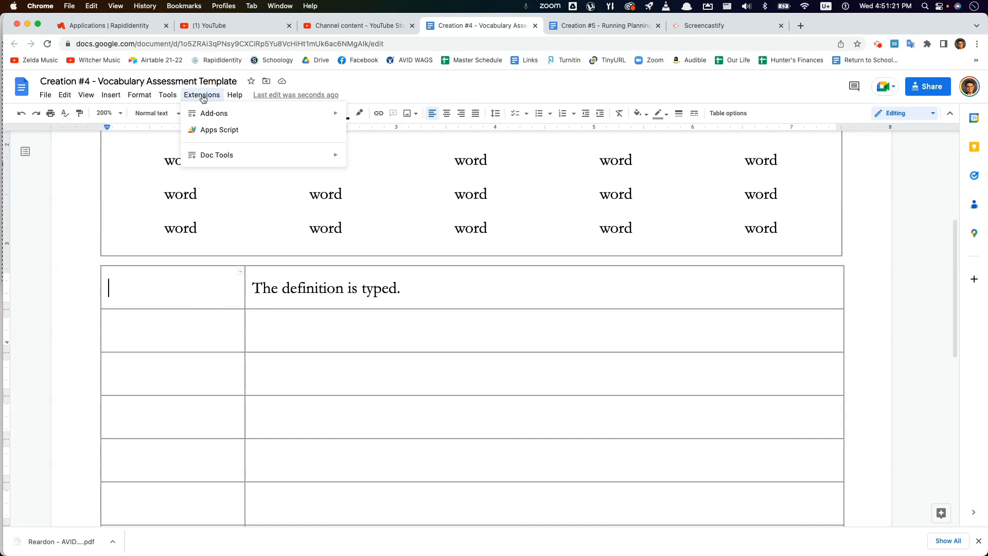
click(203, 99)
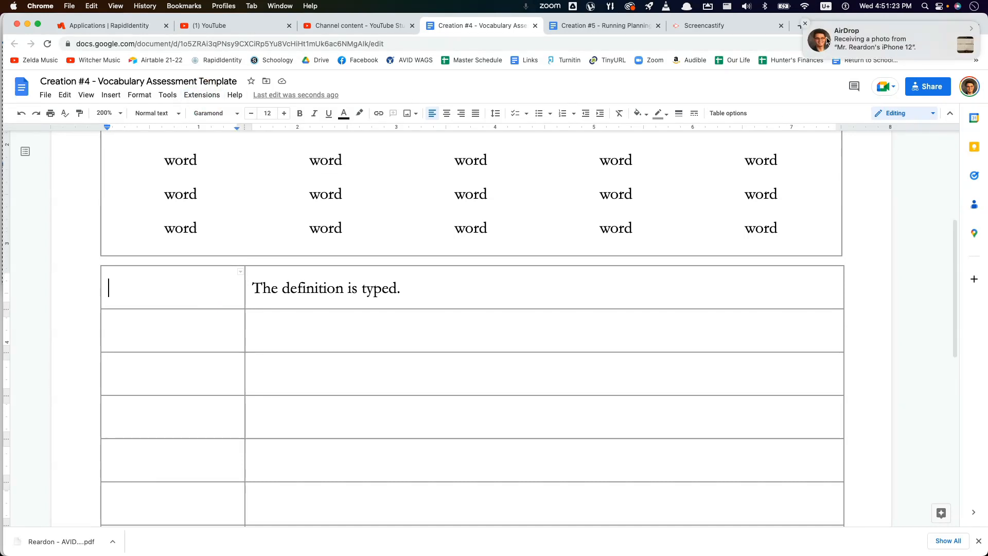
click(806, 25)
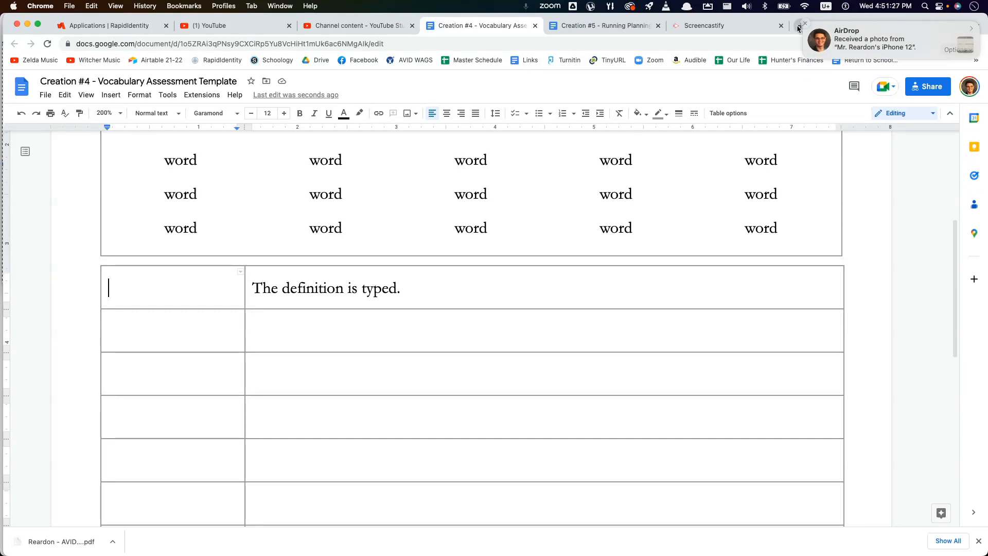
click(812, 32)
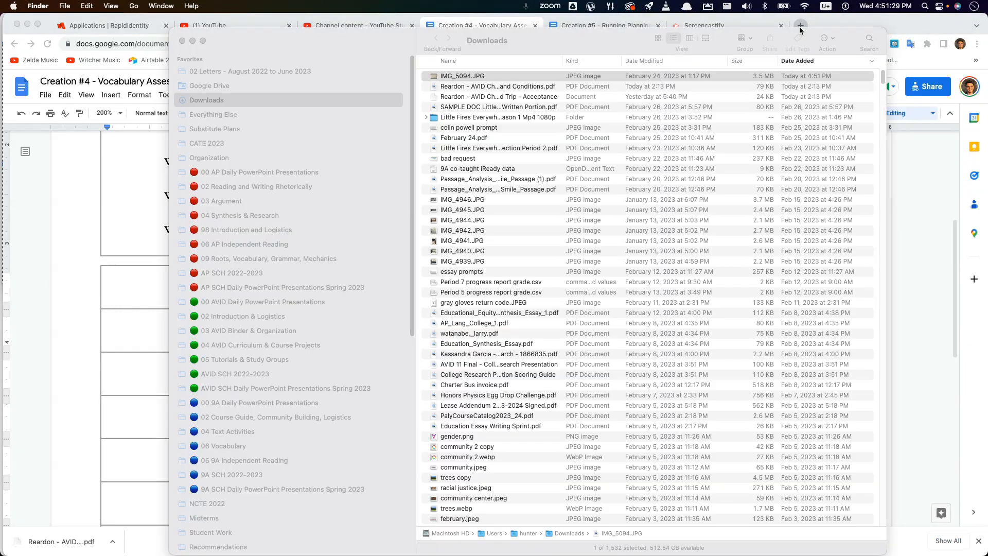
click(804, 28)
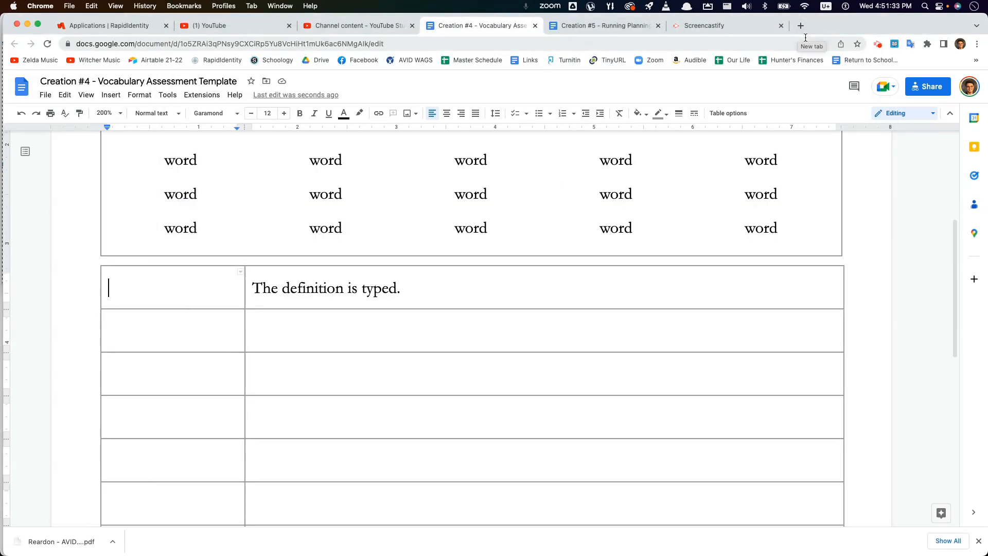
Examine the sorting and text commands offered by the Doc Tools add-on
click(174, 98)
click(198, 96)
click(205, 97)
mouse_move(258, 163)
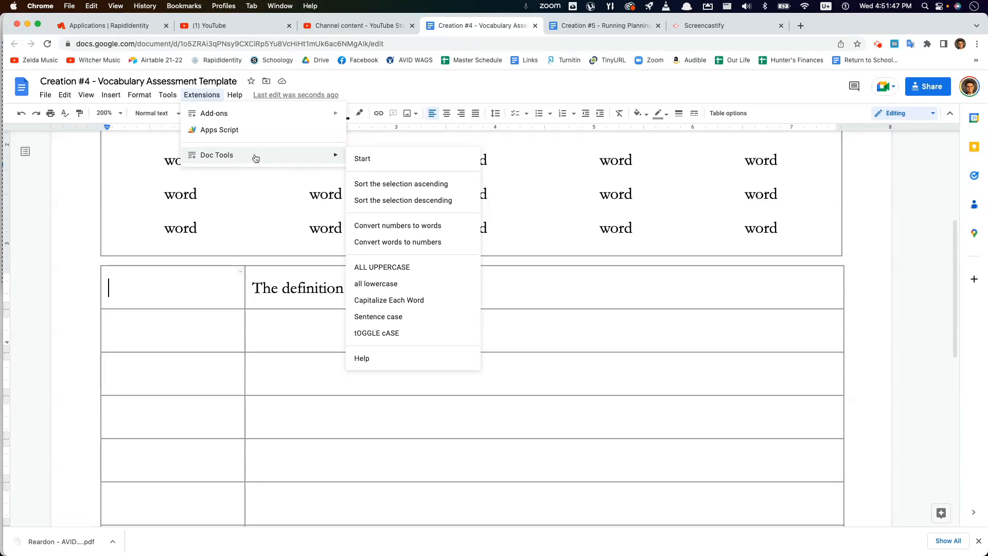
Fill the narrow column's first fourteen cells downward with j, rf, e, d, s, a, h, y, j, n, l, o, k and i
click(183, 289)
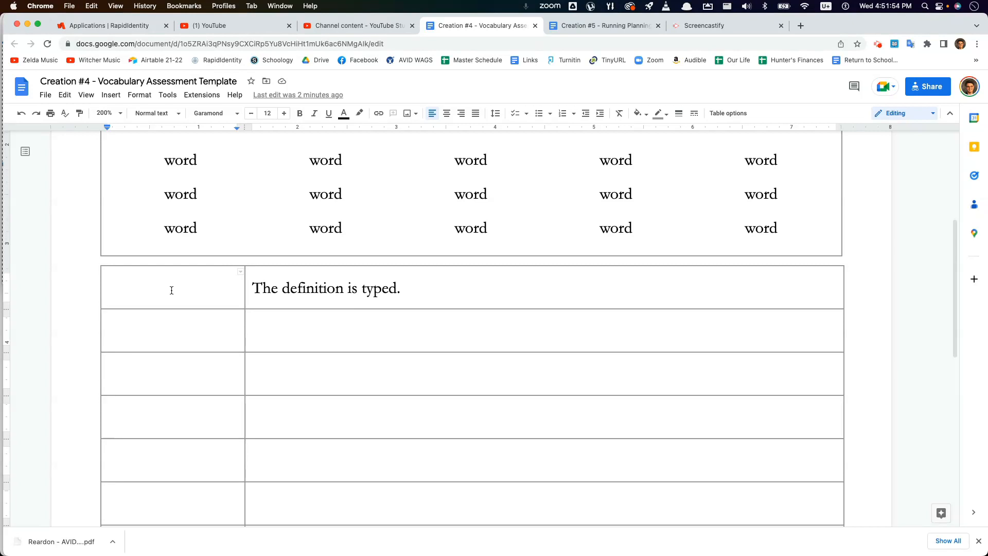
text(j)
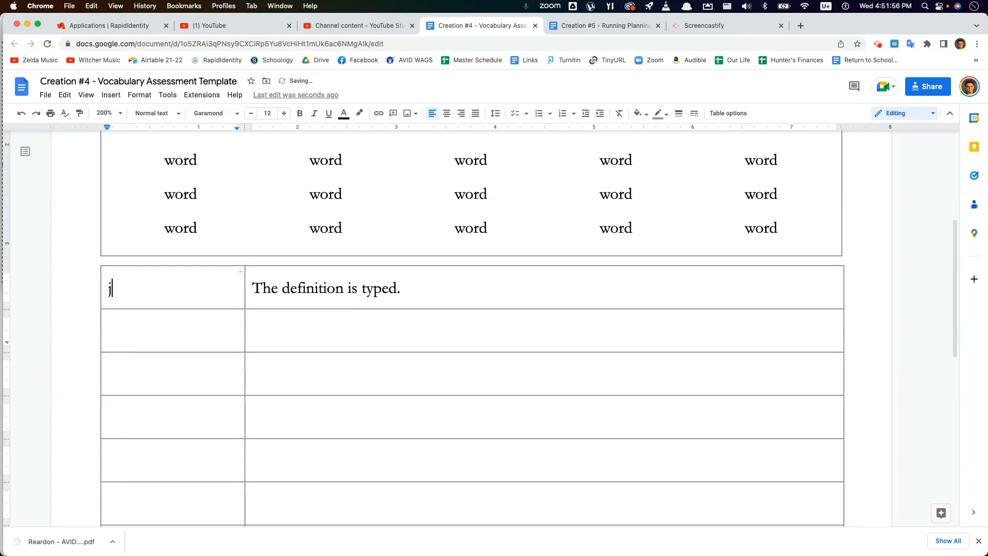
key(Down)
text(rf)
key(Down)
key(e)
key(Down)
key(d)
key(Down)
key(s)
key(Down)
key(a)
key(Down)
key(h)
key(Down)
key(y)
key(Down)
key(j)
key(Down)
key(n)
key(Down)
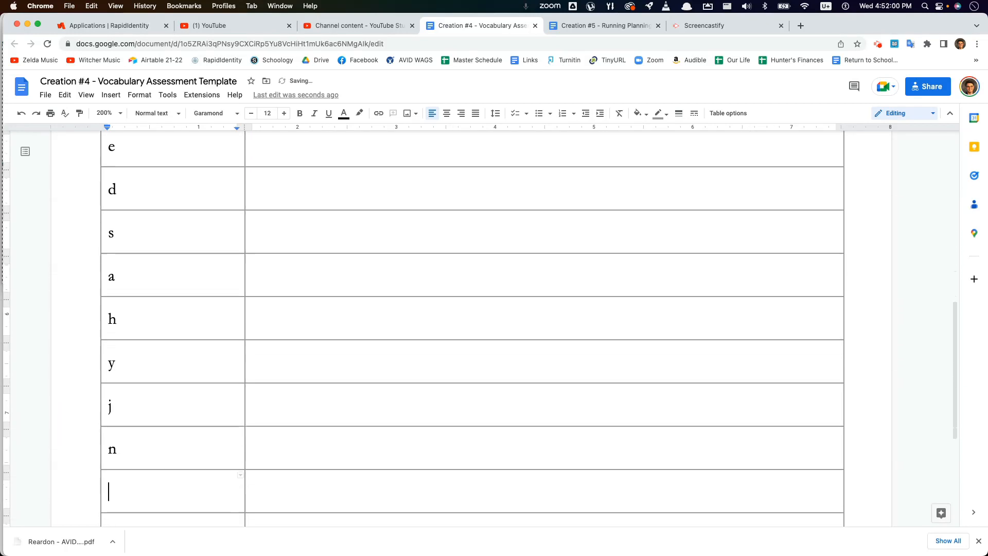
key(l)
key(Down)
key(o)
key(Down)
key(k)
key(Down)
key(i)
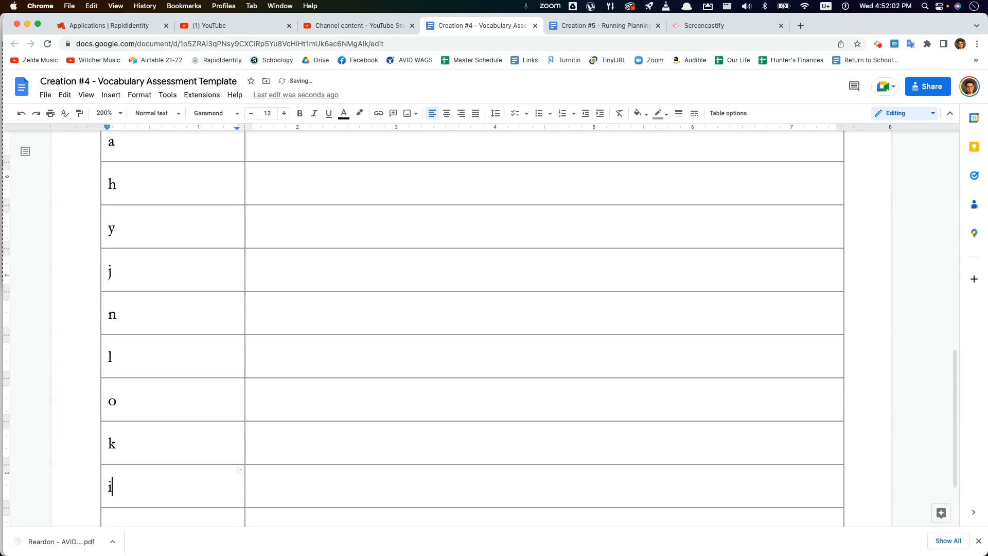
Enter e in the narrow column's last cell and shorten the second row's entry to r
scroll(207, 301, down, 2)
click(158, 425)
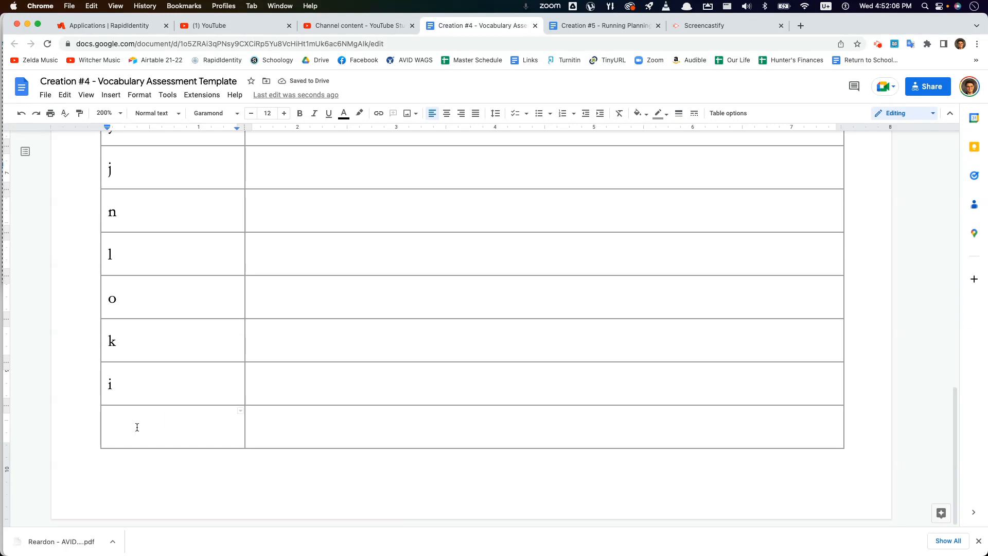
text(k)
key(BackSpace)
text(c)
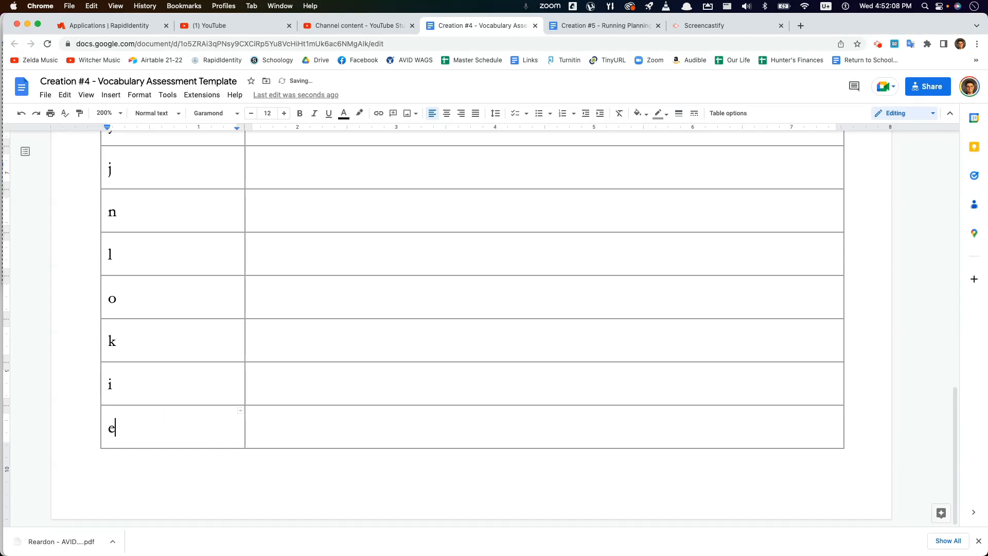
scroll(172, 430, up, 10)
click(143, 367)
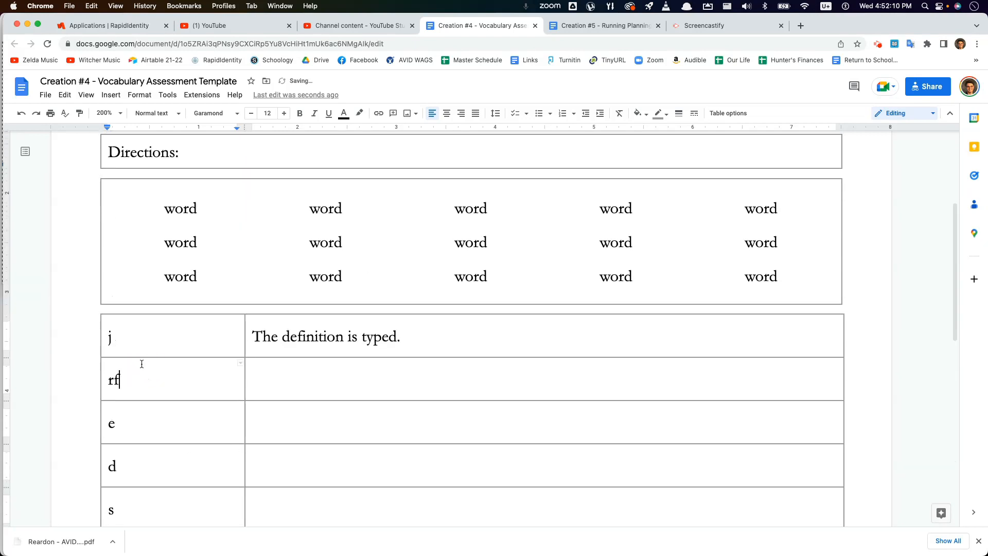
key(BackSpace)
Sort all rows of the two-column table ascending by the first column with Doc Tools, treating the table as having no header row
drag(137, 342, 291, 426)
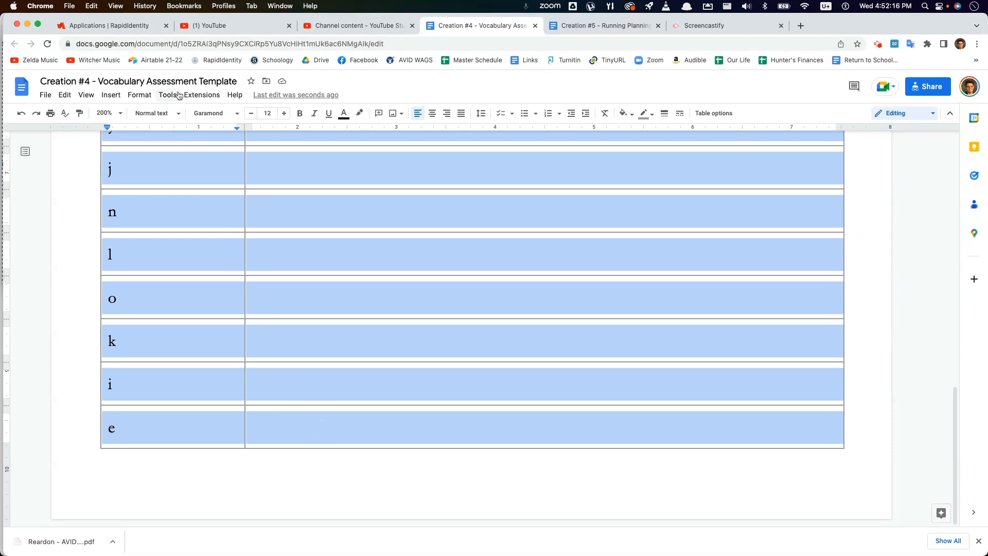
click(197, 96)
mouse_move(217, 156)
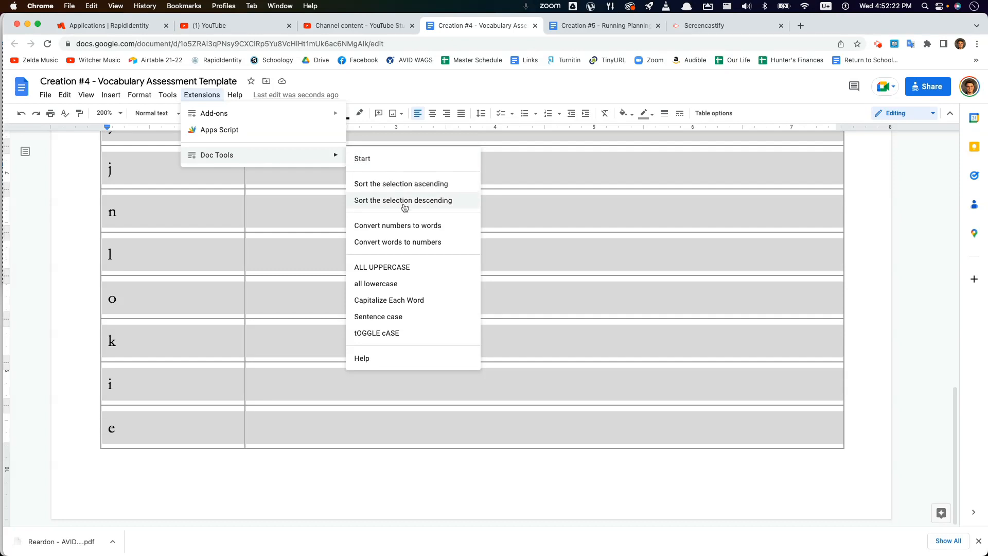
click(400, 185)
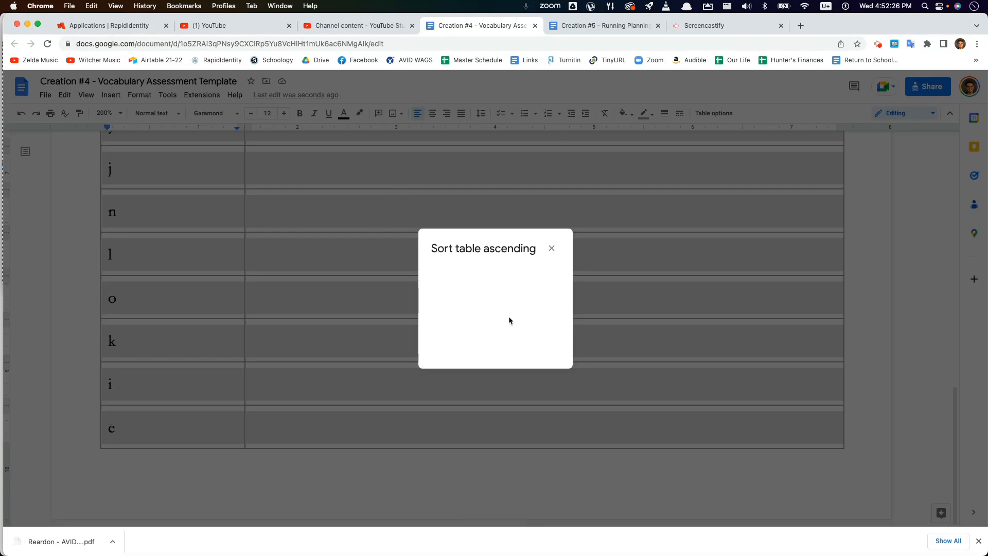
click(476, 268)
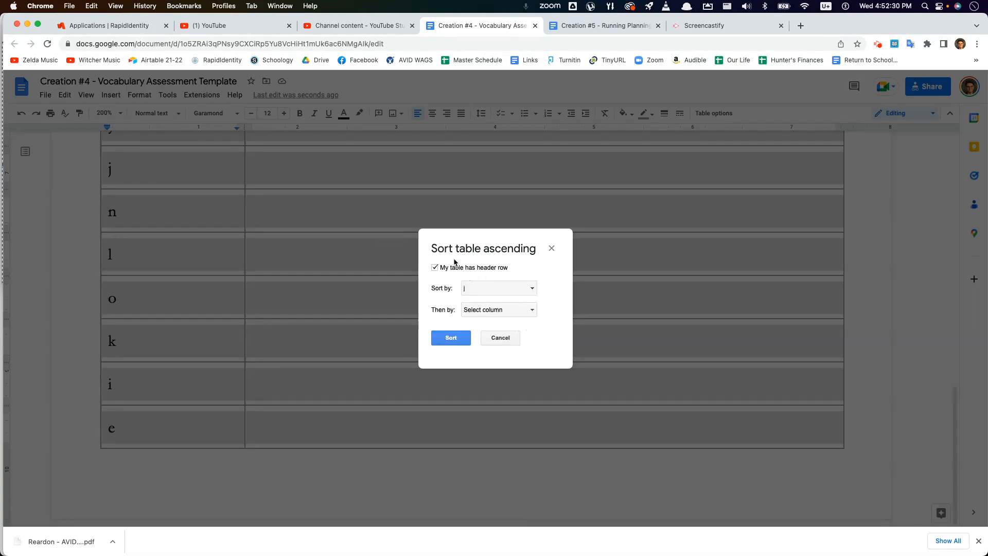
click(433, 268)
click(448, 338)
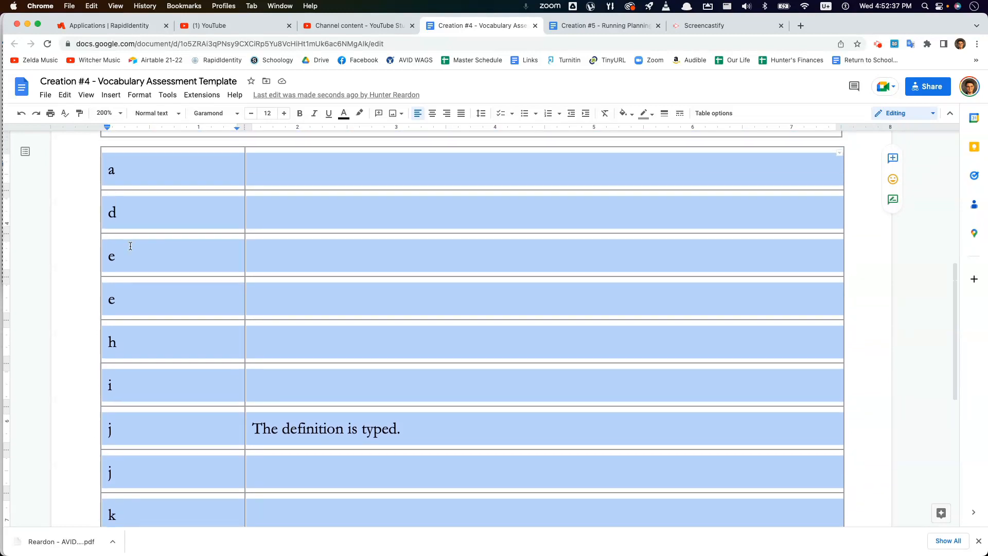
Delete the sample letter from the narrow cell in the sorted table's last row
click(130, 247)
scroll(128, 193, down, 7)
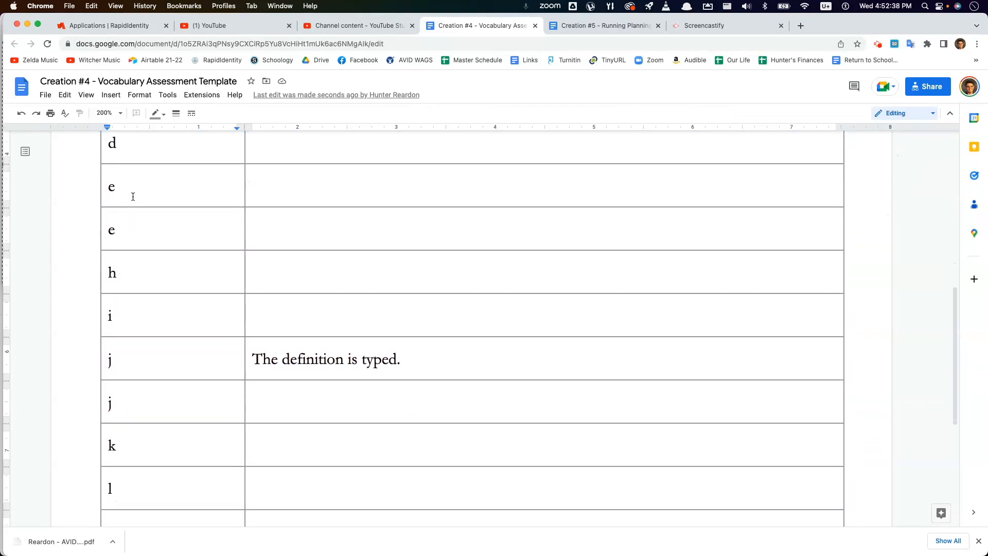
click(155, 436)
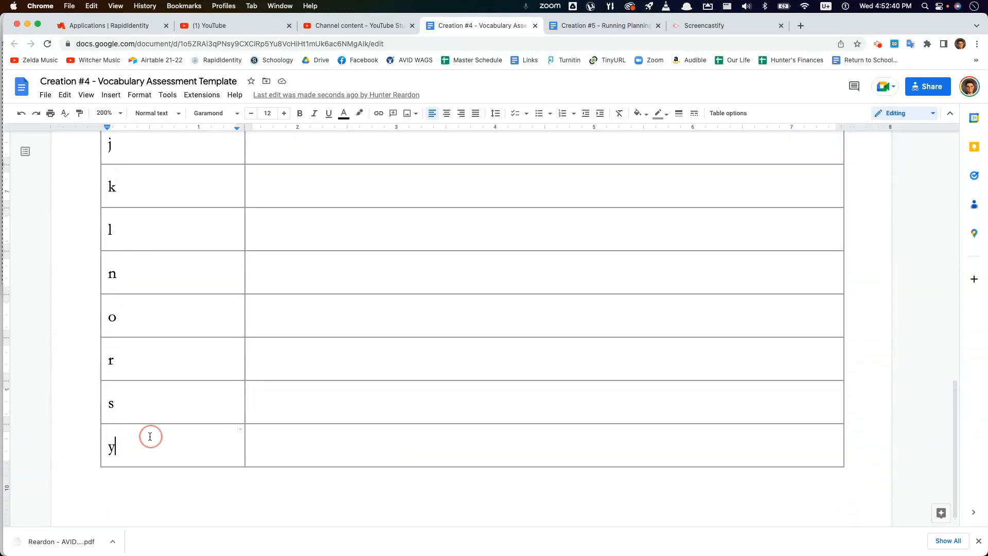
key(BackSpace)
scroll(210, 424, up, 6)
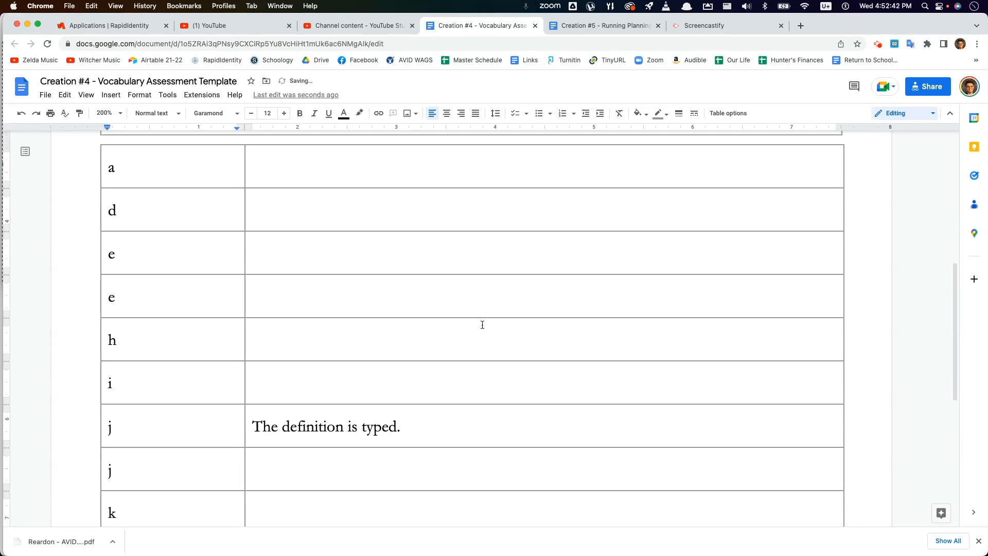
Delete the sample letters from the first seven cells of the word-definition table's narrow column
click(143, 182)
key(BackSpace)
click(133, 217)
key(BackSpace)
click(136, 261)
key(BackSpace)
click(139, 305)
key(BackSpace)
click(132, 353)
key(BackSpace)
click(133, 427)
key(BackSpace)
click(132, 381)
key(BackSpace)
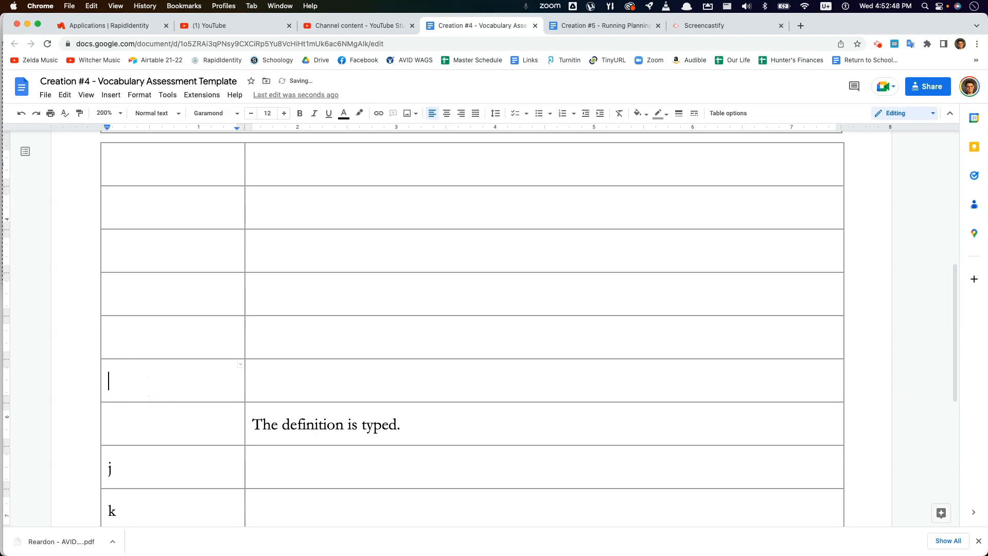
Clear the remaining sample letters from the lower cells of the word-definition table's narrow column
scroll(139, 412, down, 3)
click(144, 396)
click(132, 475)
key(BackSpace)
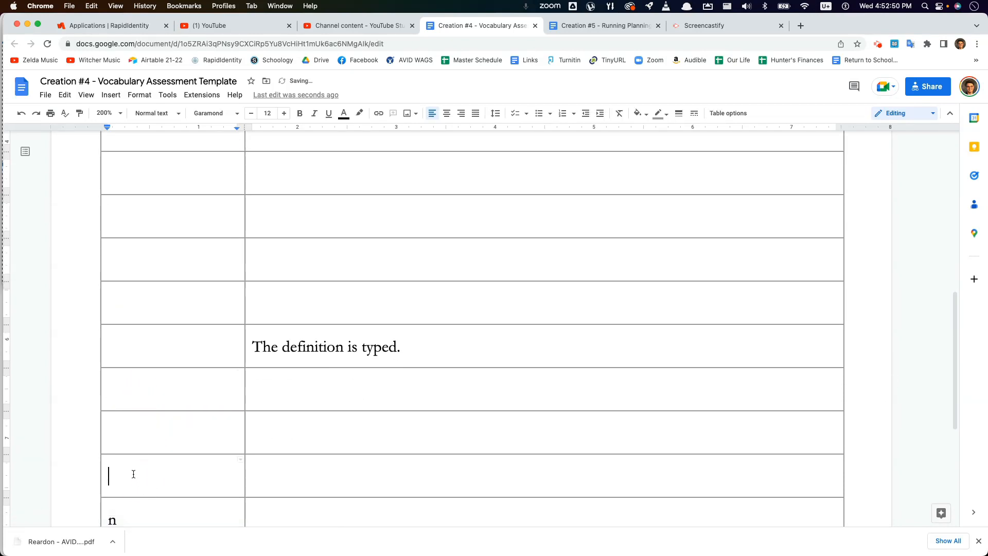
scroll(135, 474, down, 1)
click(141, 461)
key(BackSpace)
click(136, 505)
key(BackSpace)
scroll(136, 494, down, 3)
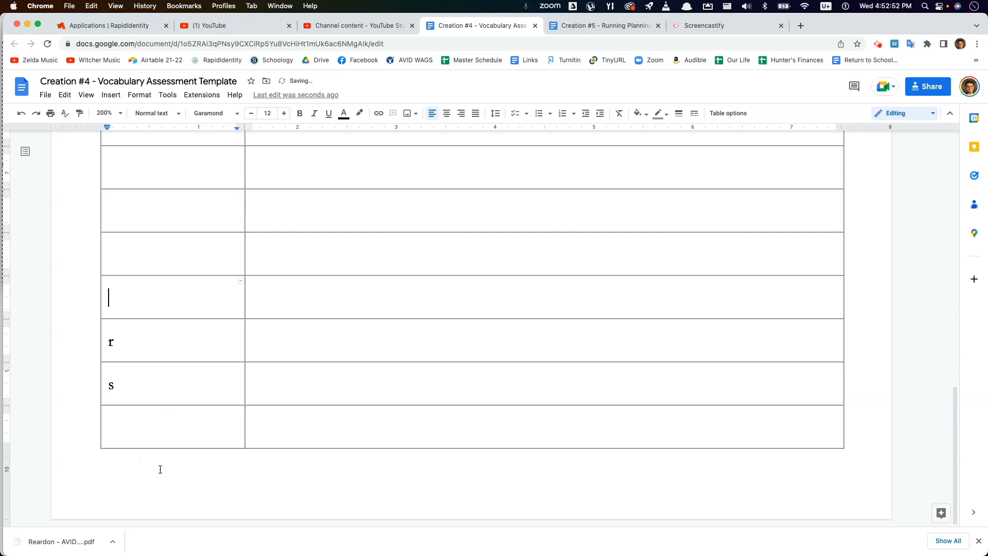
click(139, 385)
key(BackSpace)
scroll(140, 386, up, 15)
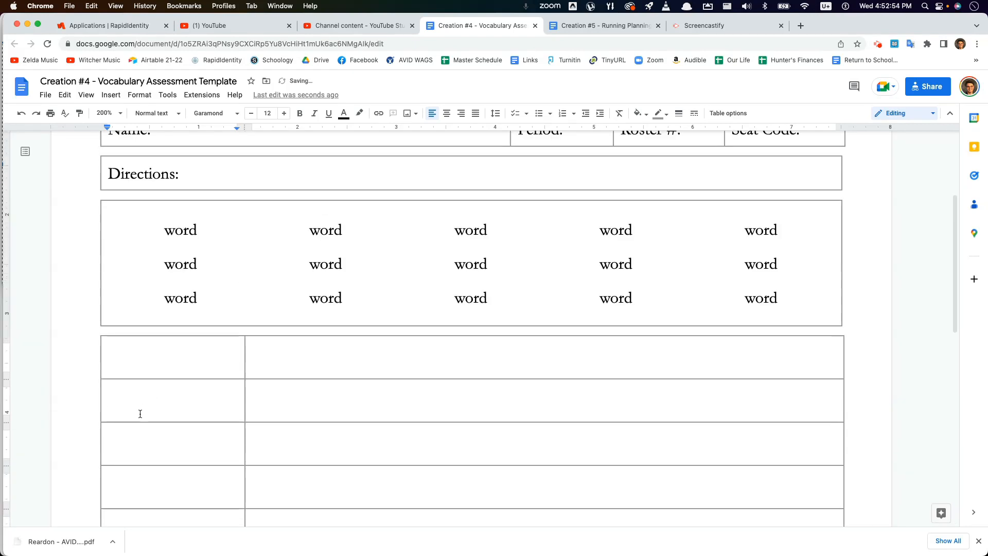
Examine the word bank entries together with the emptied narrow column and definition cells of the table beneath
scroll(139, 415, down, 5)
click(206, 333)
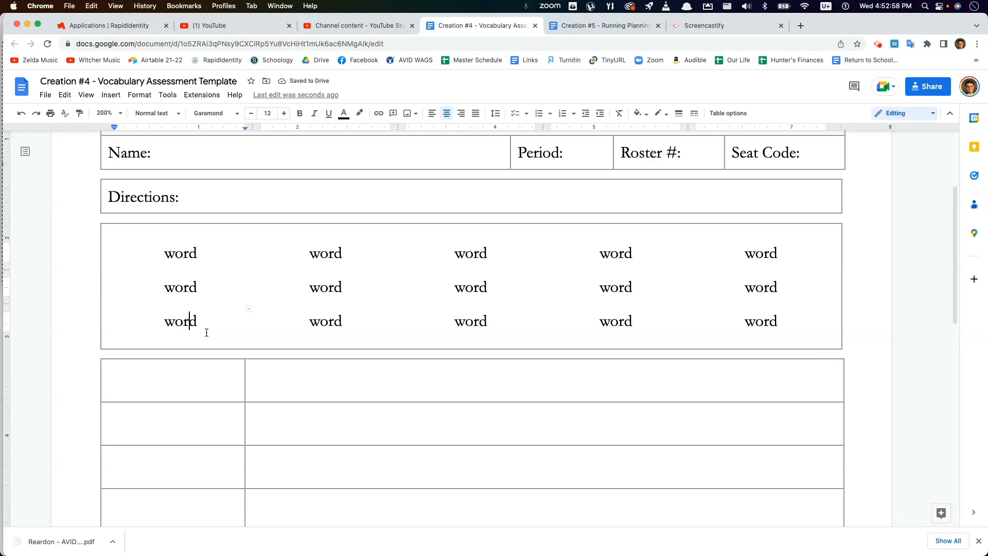
scroll(185, 357, down, 10)
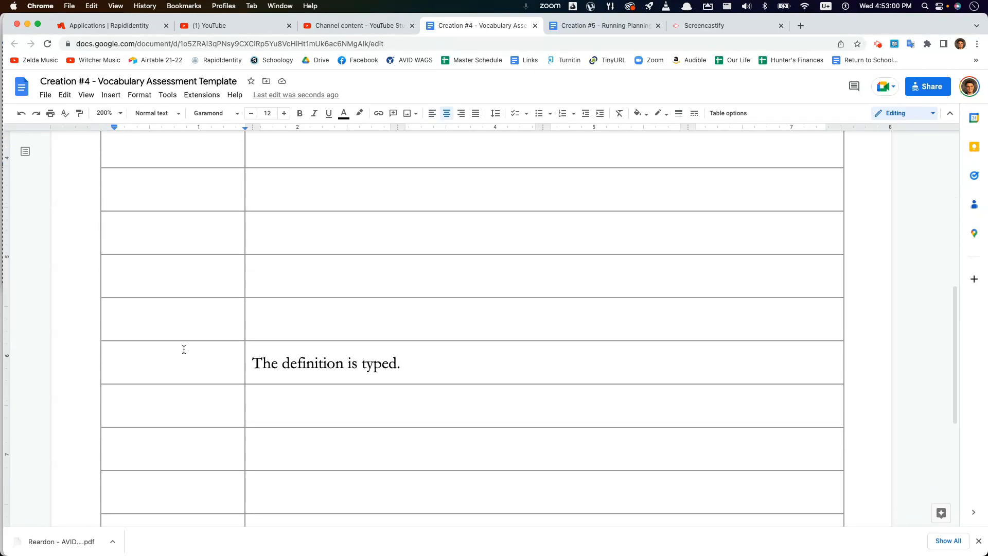
scroll(156, 354, up, 10)
click(177, 401)
scroll(184, 370, down, 3)
click(126, 333)
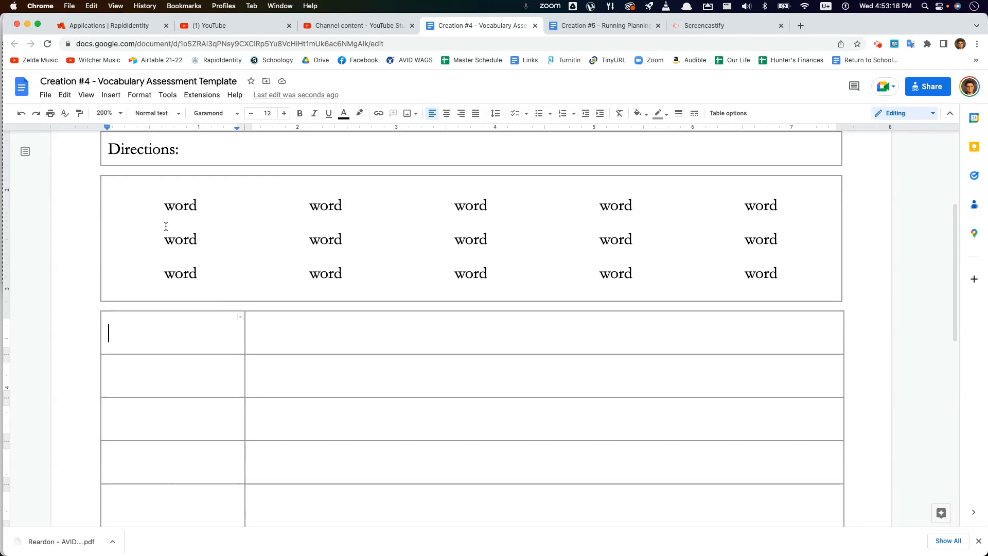
click(342, 241)
click(495, 243)
click(623, 243)
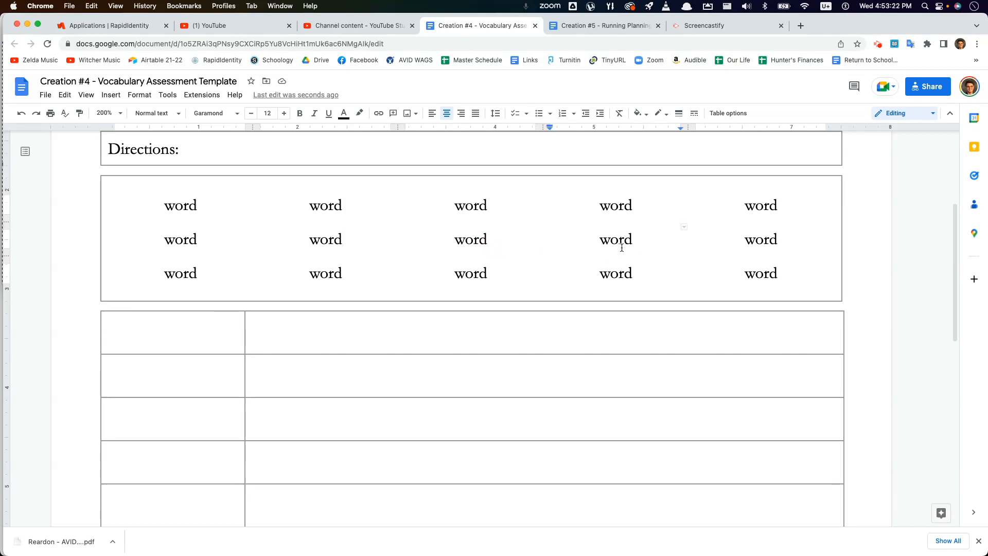
click(287, 327)
click(177, 238)
click(199, 238)
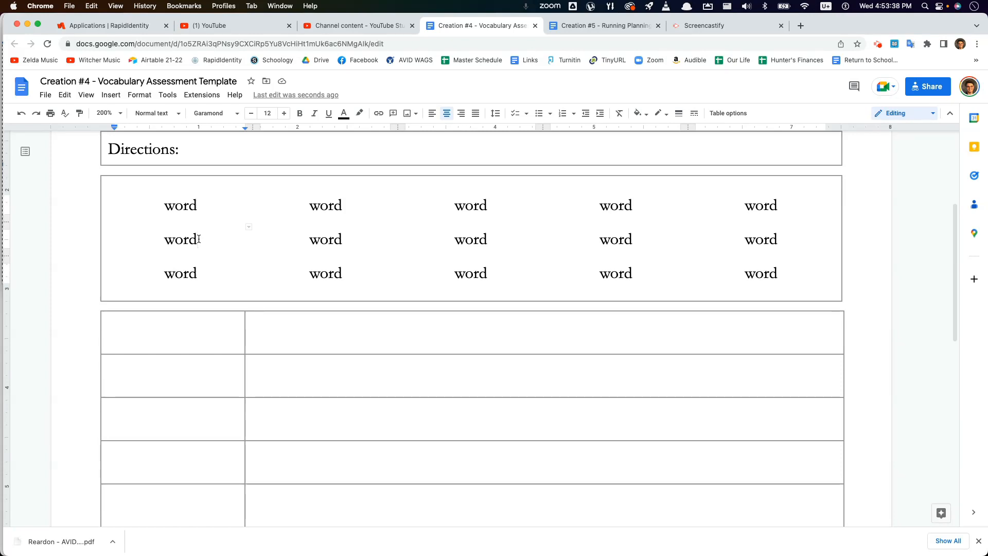
Review the whole template from the quiz title and directions box to the word-definition table's last row
scroll(209, 348, up, 5)
scroll(254, 399, down, 15)
scroll(196, 423, up, 8)
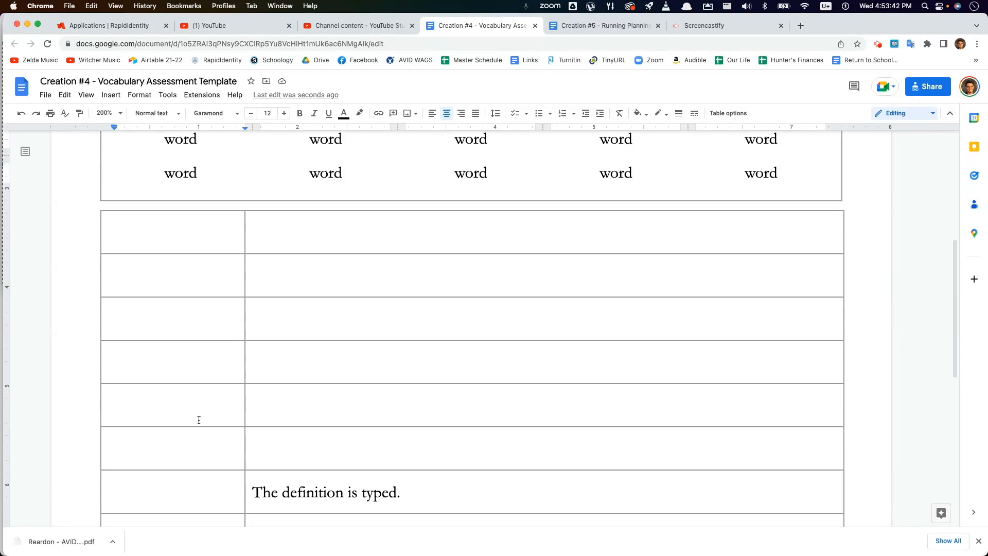
scroll(198, 420, up, 8)
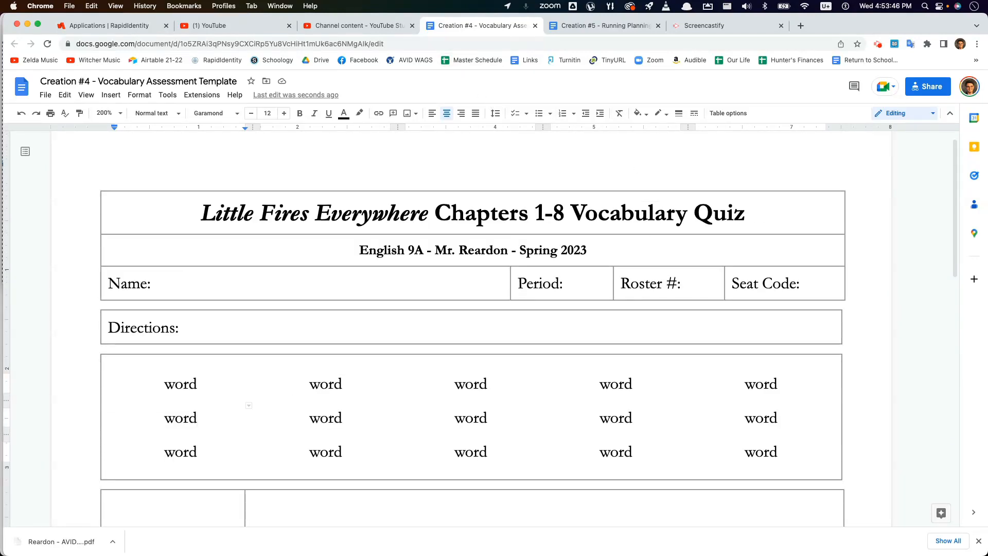
click(470, 453)
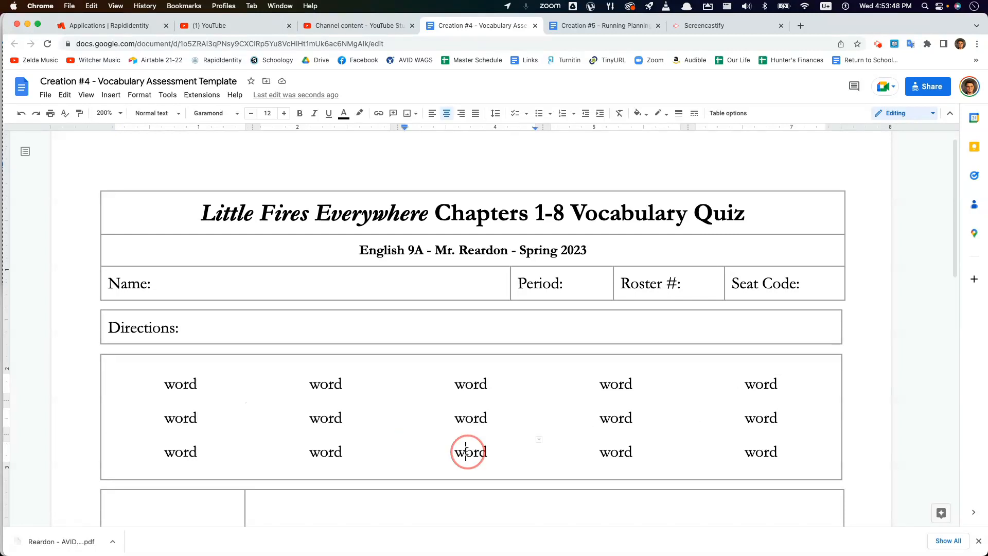
scroll(464, 447, down, 2)
scroll(459, 391, up, 3)
scroll(466, 438, down, 2)
scroll(466, 435, down, 1)
scroll(448, 437, up, 3)
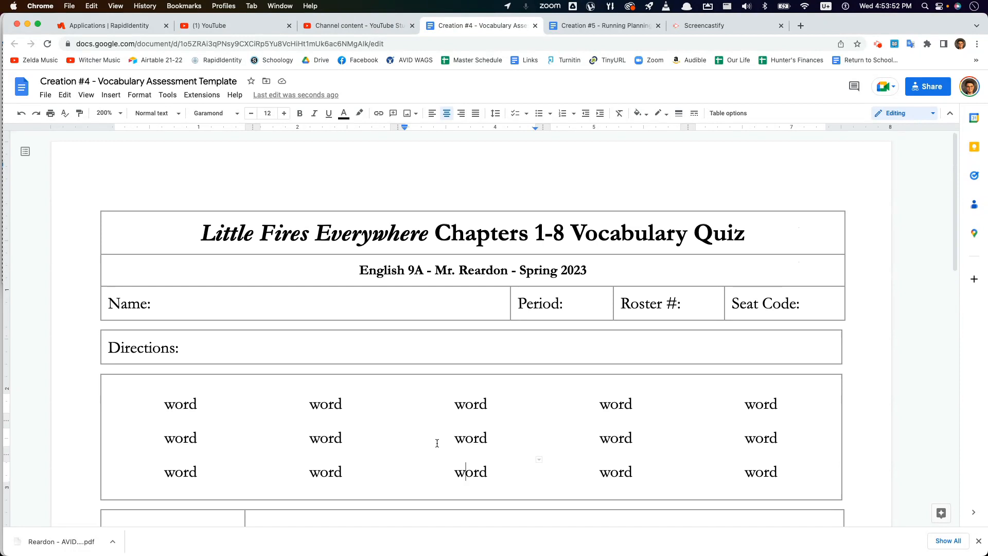
scroll(330, 465, down, 3)
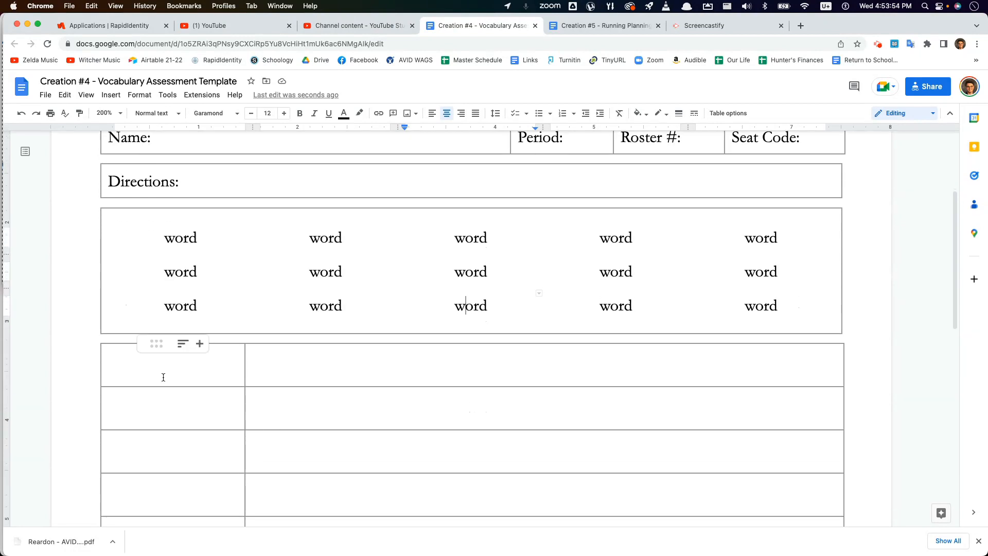
click(177, 367)
click(176, 407)
scroll(165, 412, down, 3)
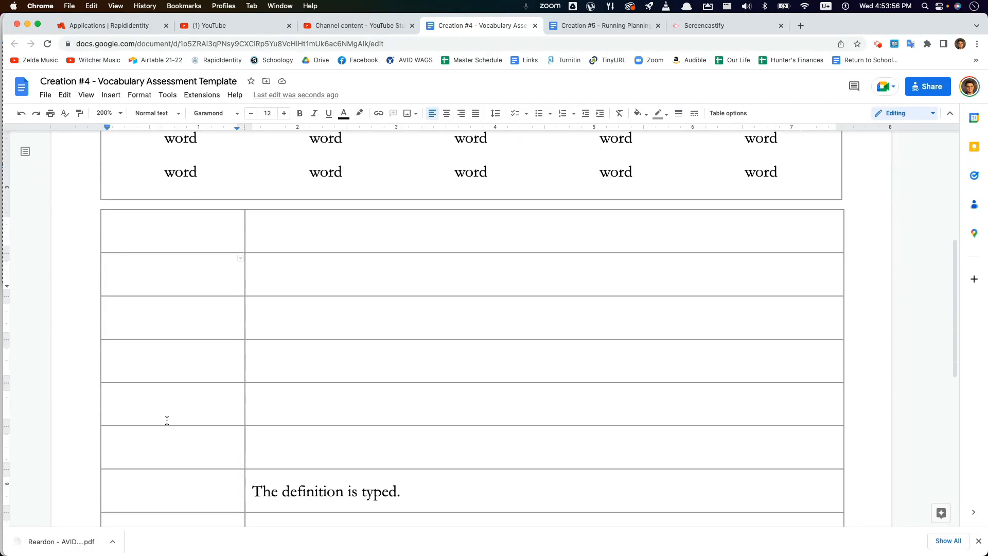
click(151, 409)
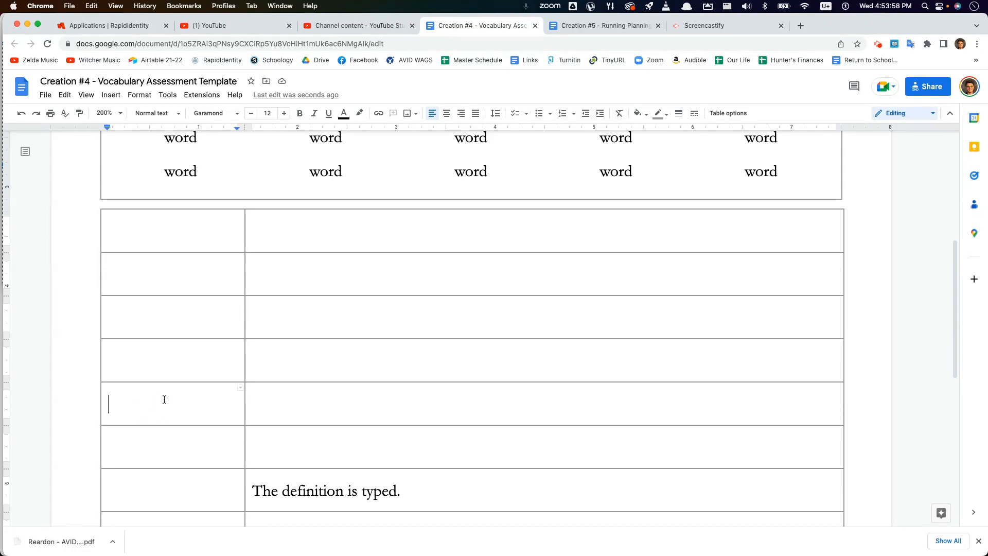
scroll(163, 400, up, 3)
scroll(170, 409, down, 5)
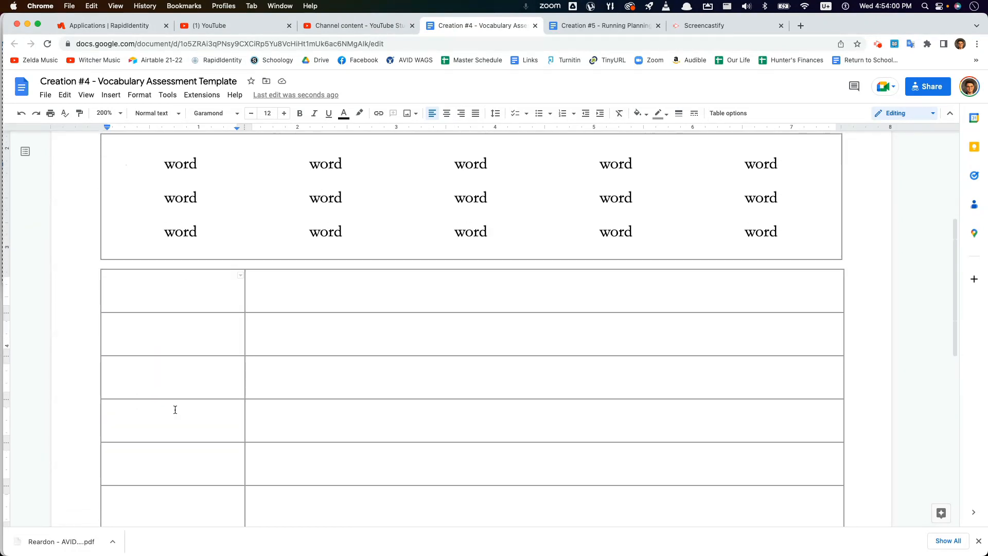
scroll(186, 340, down, 6)
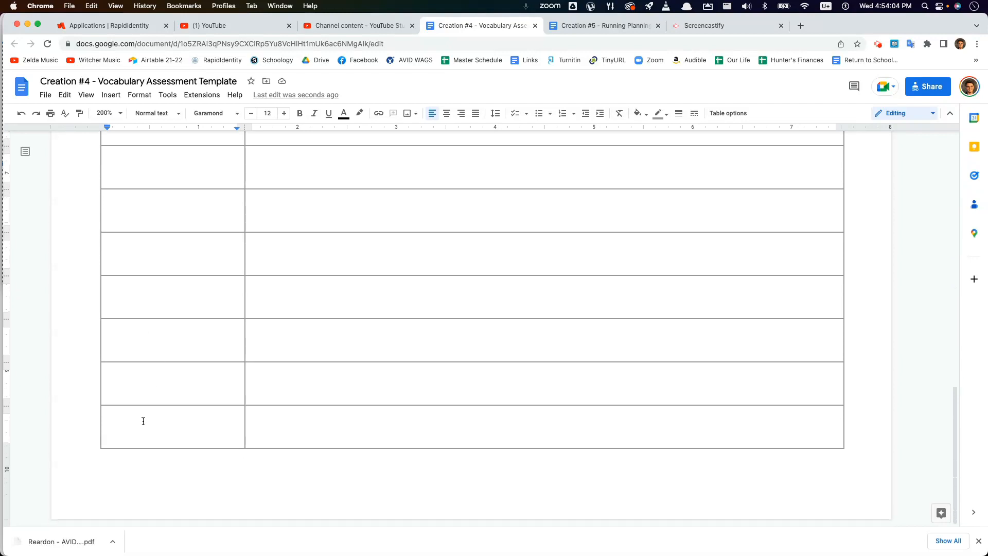
scroll(138, 429, up, 5)
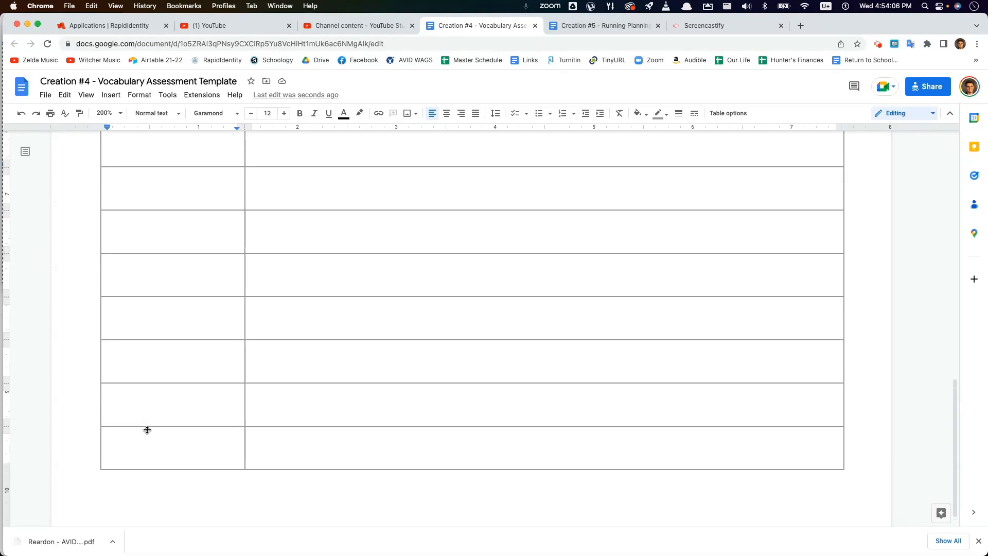
scroll(190, 433, down, 5)
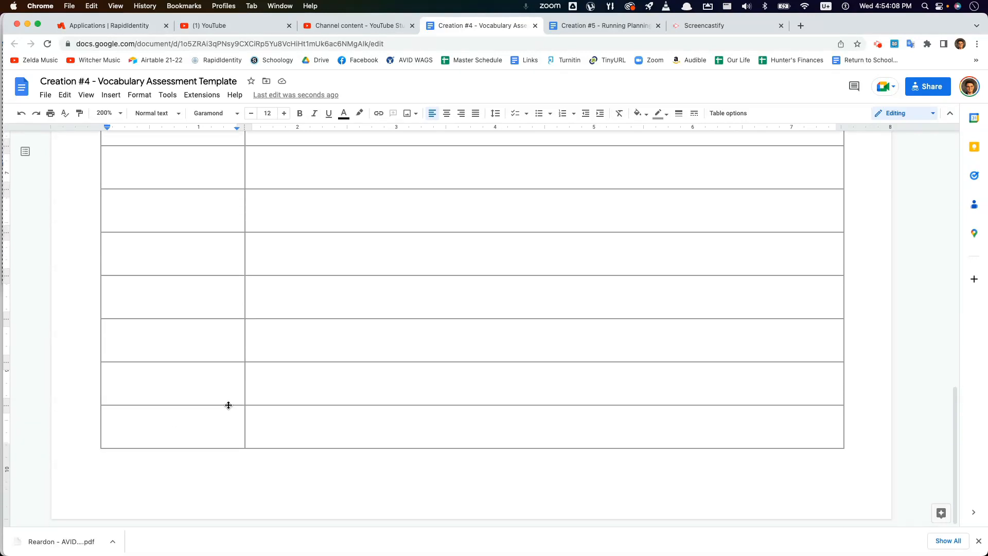
scroll(175, 401, up, 5)
scroll(125, 407, up, 10)
scroll(111, 423, down, 1)
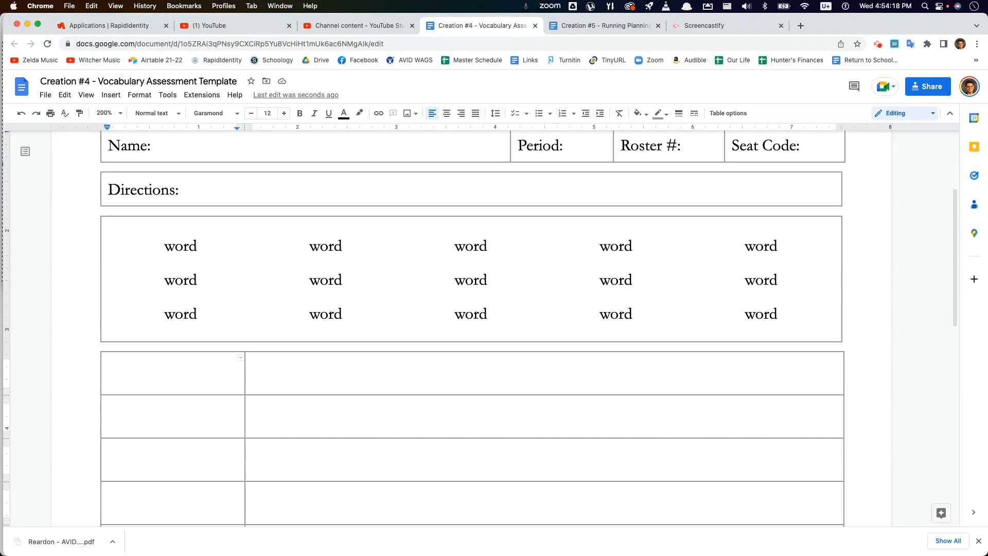
Switch to Finder and move its open windows out of the way of the template document
key(super+Tab)
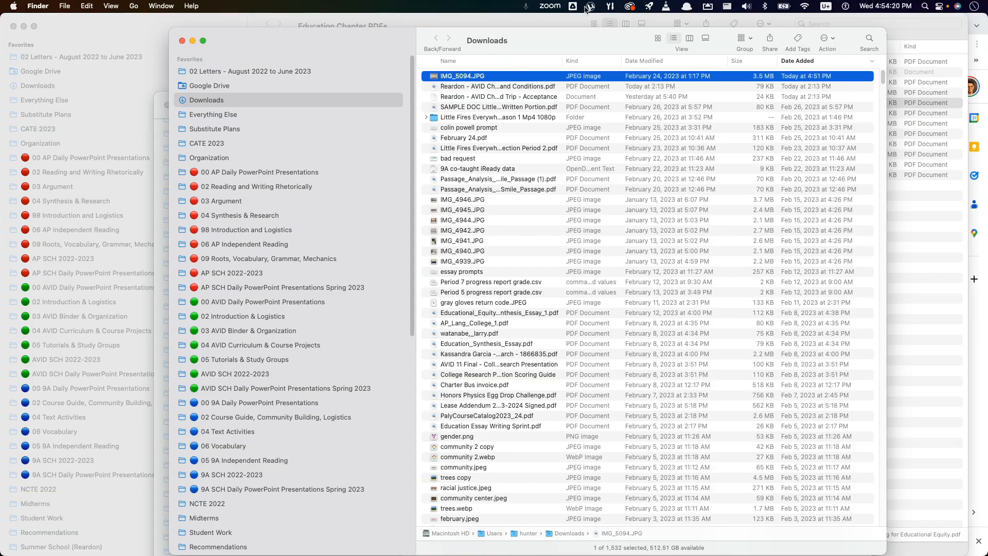
drag(587, 44, 38, 44)
drag(315, 98, 0, 113)
drag(447, 27, 0, 46)
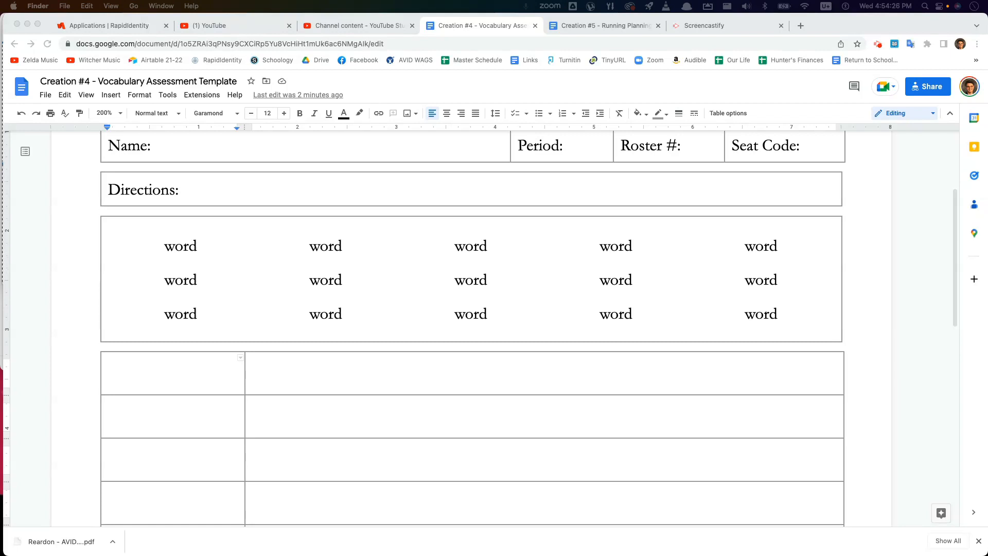
Switch to Preview, widen the IMG_5094.JPG window and zoom in to examine the answer key beside the completed quizzes
key(super+Tab)
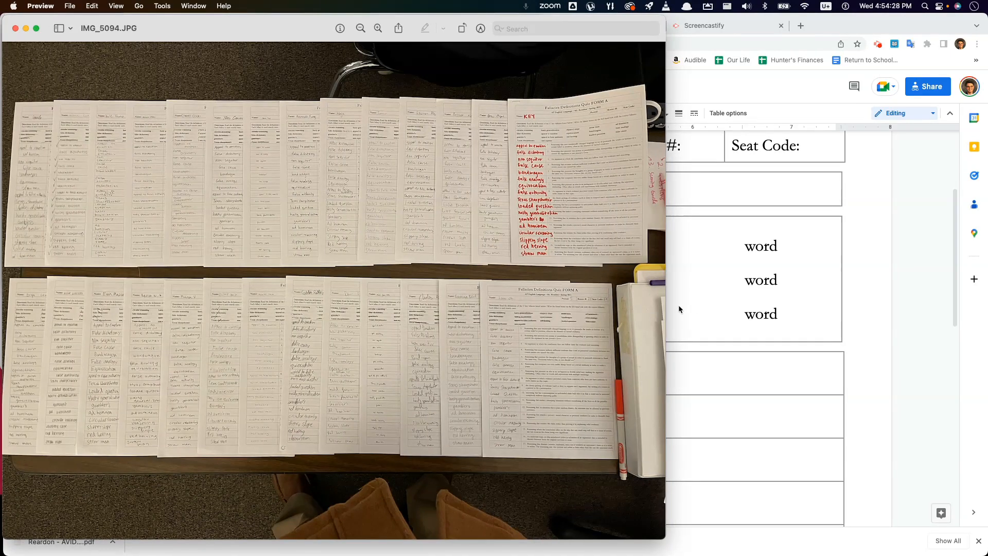
drag(667, 315, 901, 359)
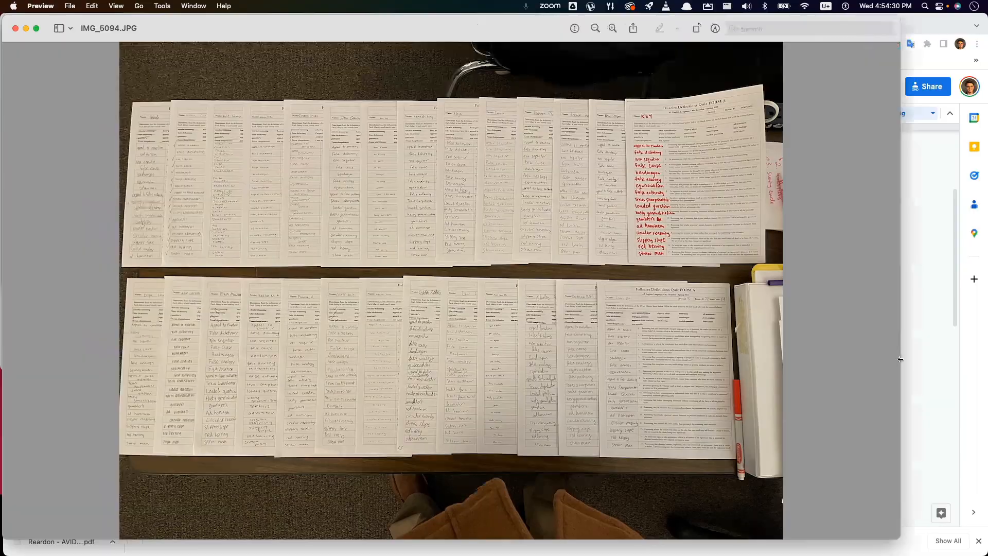
click(955, 357)
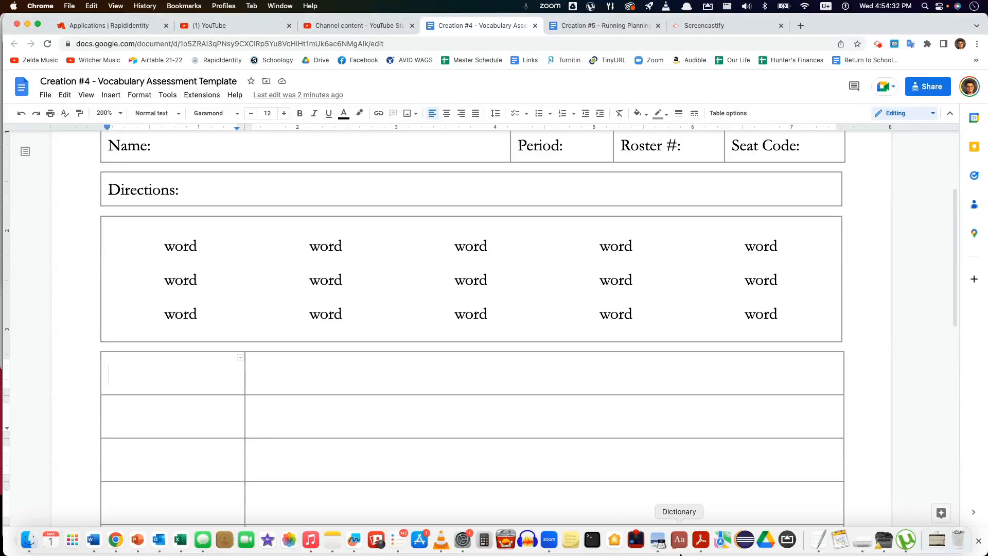
click(657, 540)
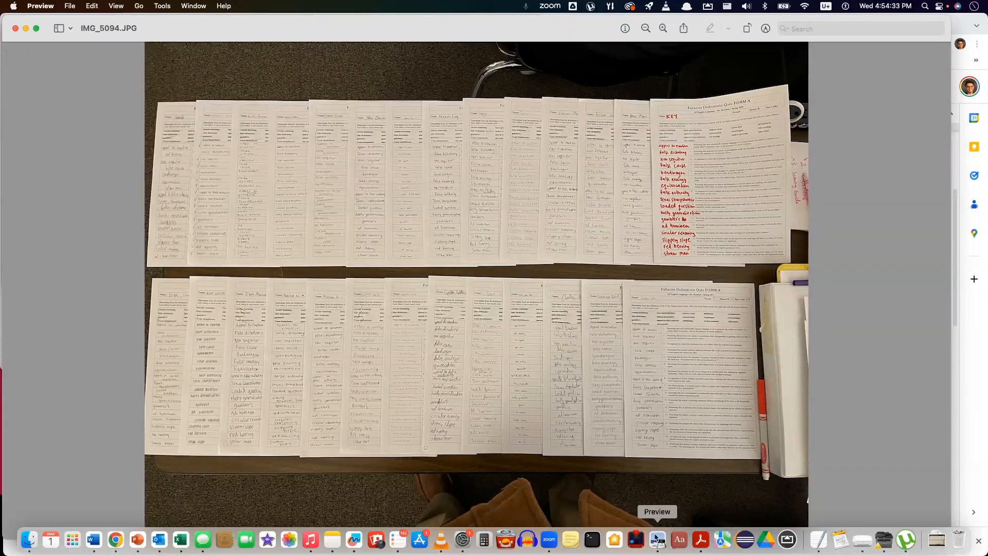
click(663, 28)
drag(719, 146, 695, 149)
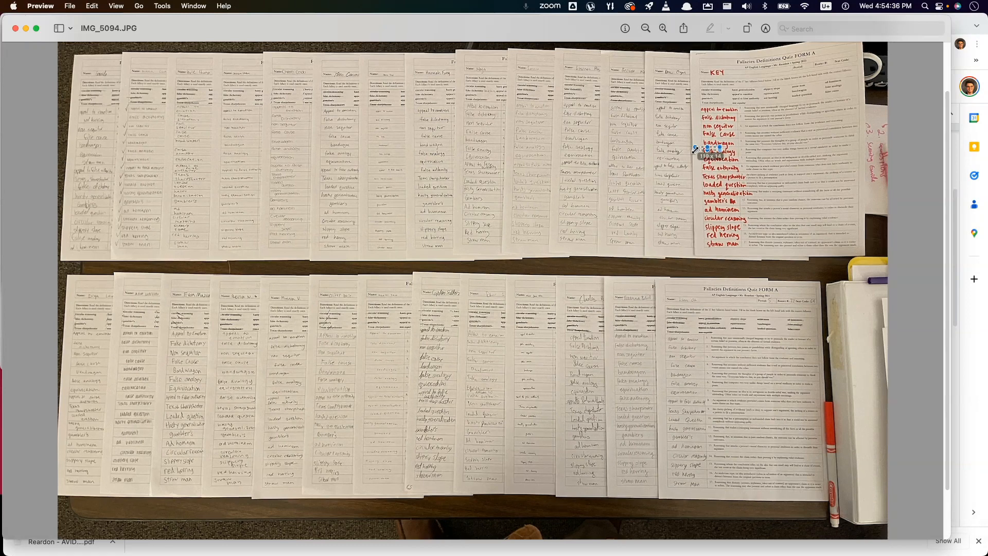
click(786, 138)
scroll(697, 133, down, 1)
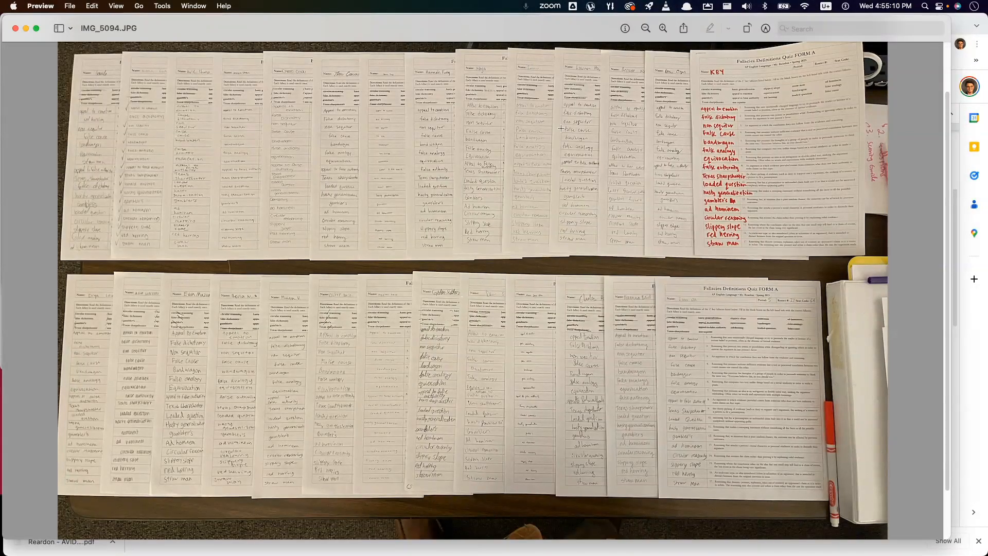
Move the IMG_5094.JPG window out of the way and return to the vocabulary template in Chrome
drag(546, 34, 0, 93)
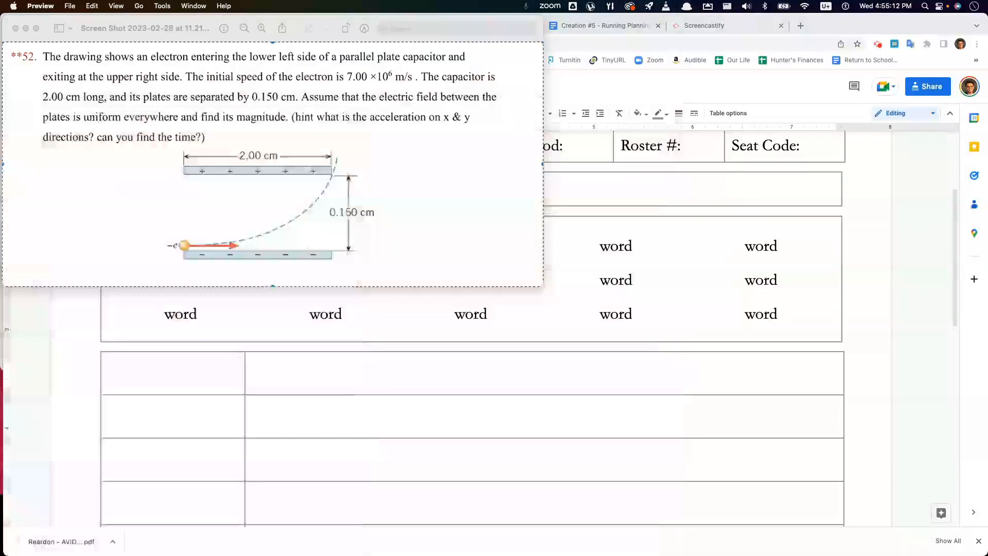
click(616, 343)
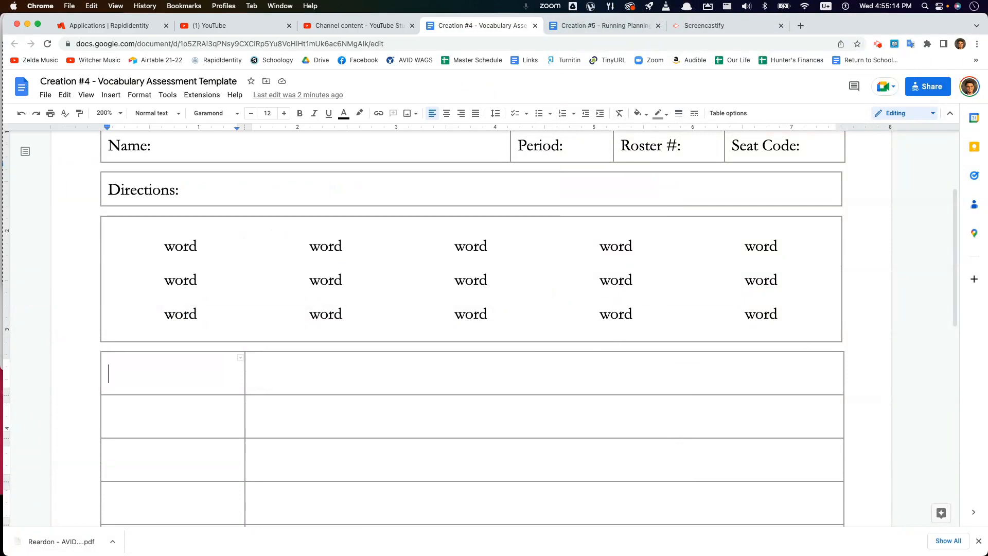